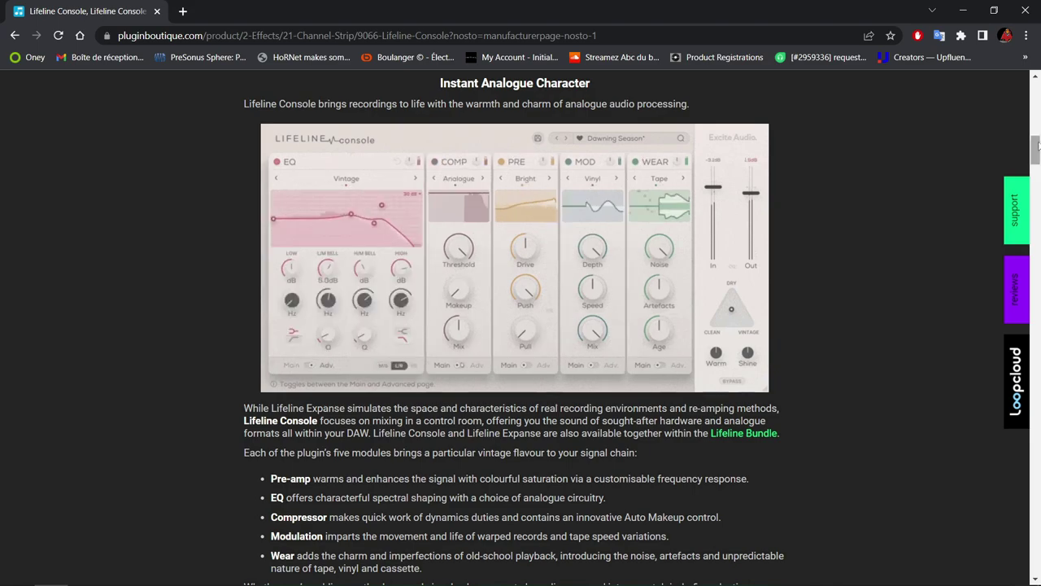
Step: Read through the Lifeline Console product page, from the module descriptions to the features and system requirements
scroll(868, 211, "down", 10)
scroll(520, 325, "down", 4)
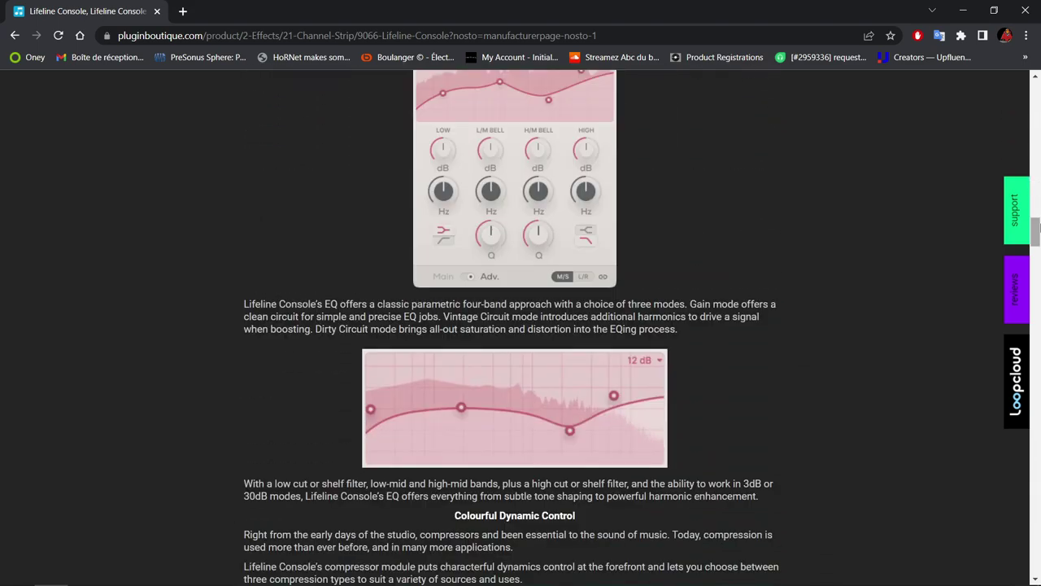
scroll(520, 325, "down", 5)
scroll(521, 325, "down", 15)
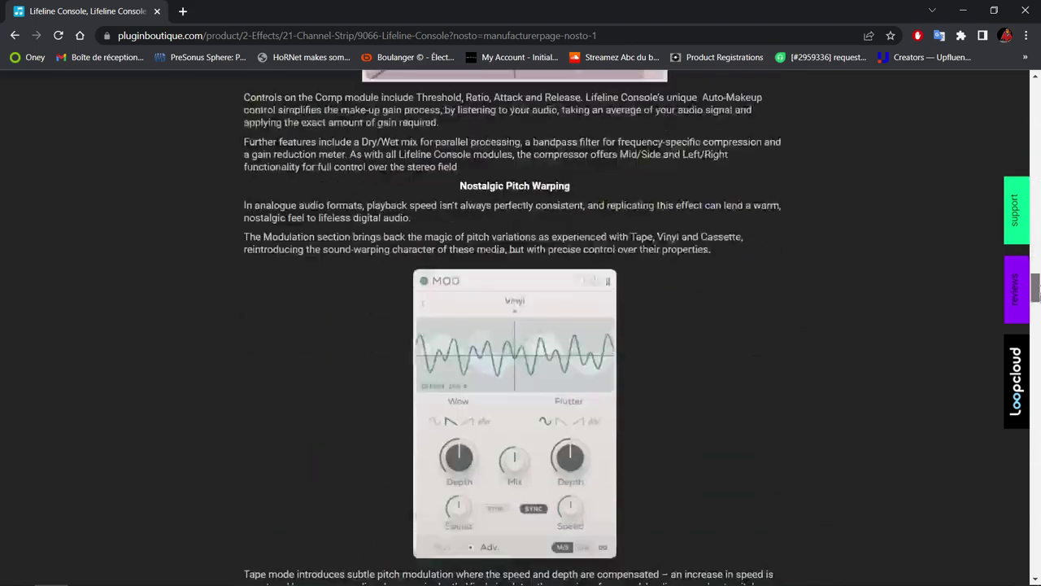
scroll(520, 326, "down", 15)
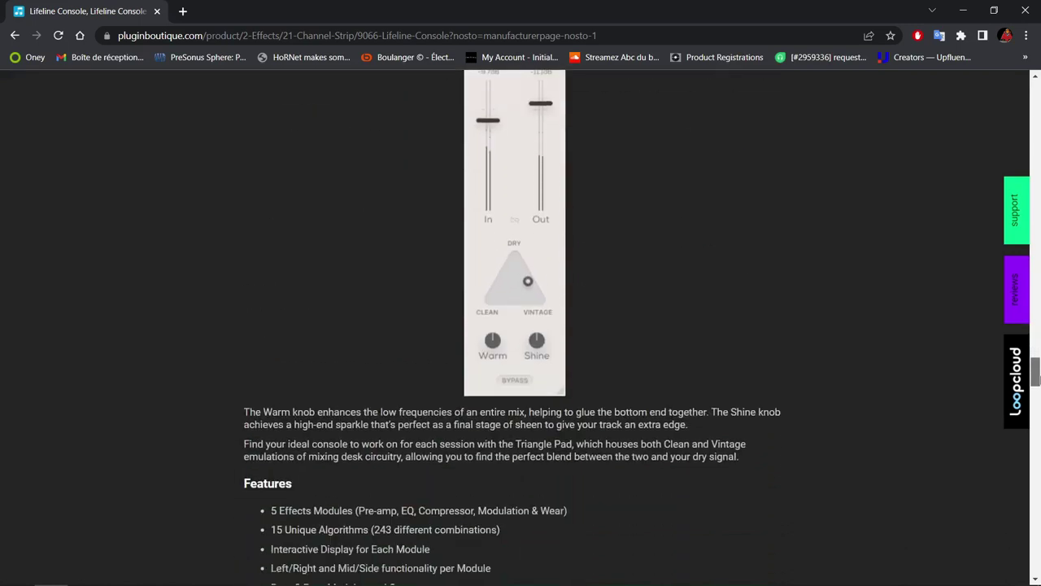
left_click_drag(1035, 413, 1037, 474)
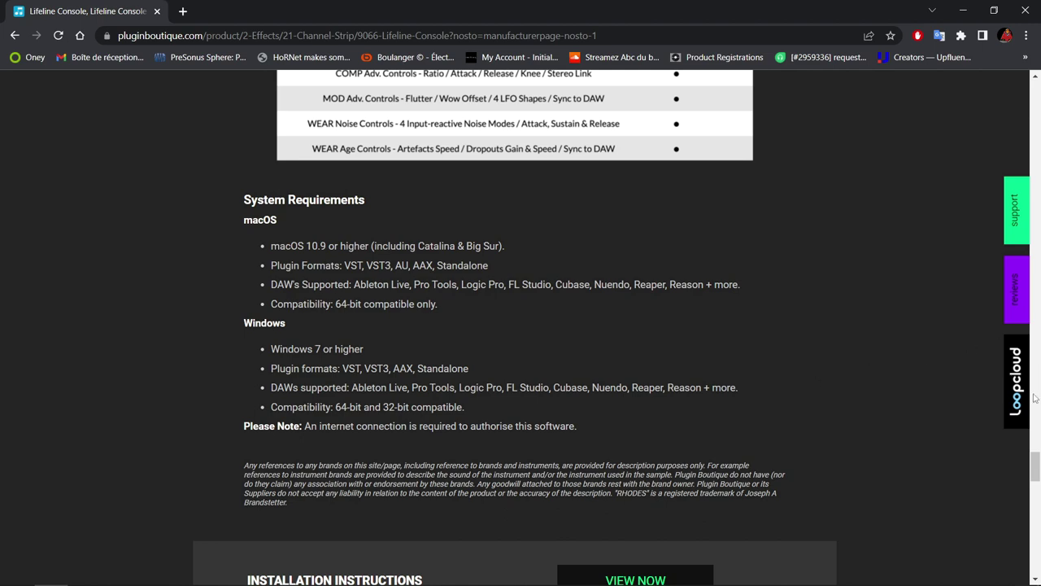
left_click_drag(1034, 464, 965, 191)
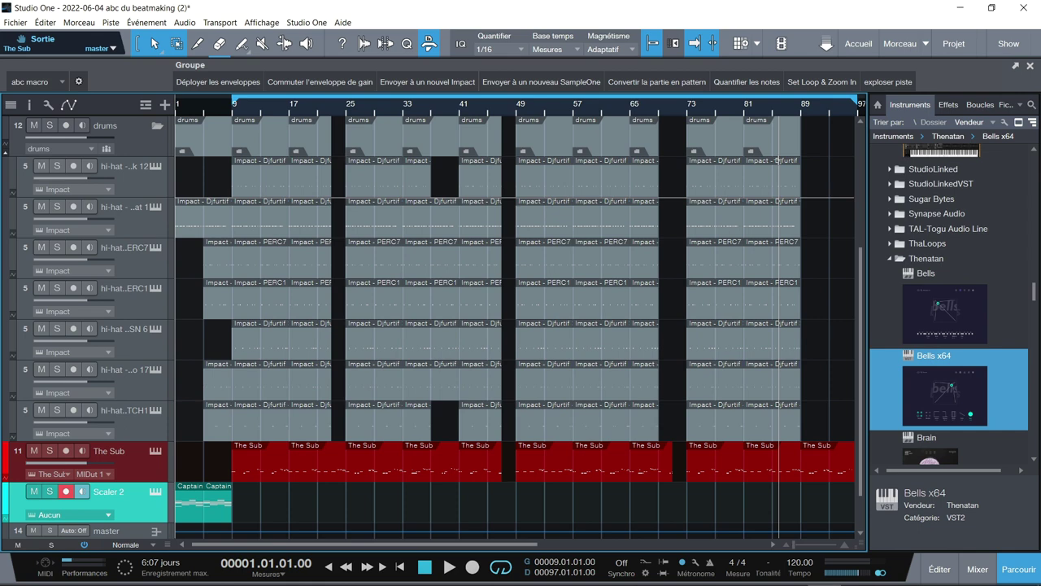
Step: Switch to Studio One, play the song from bar 1 and look over the melody, drum and bass tracks in the arrangement
key("space")
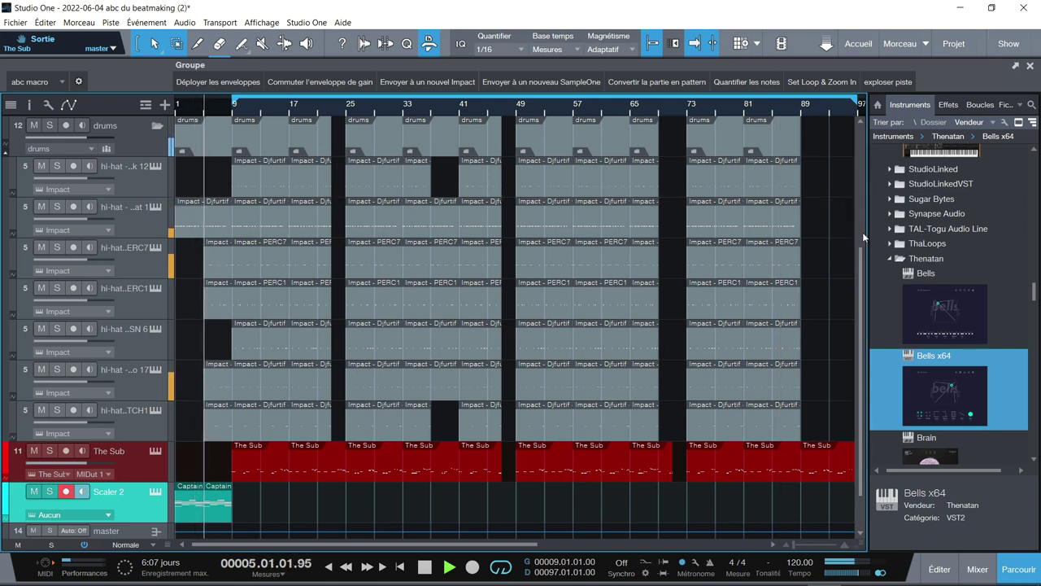
scroll(863, 234, "up", 3)
scroll(862, 232, "up", 2)
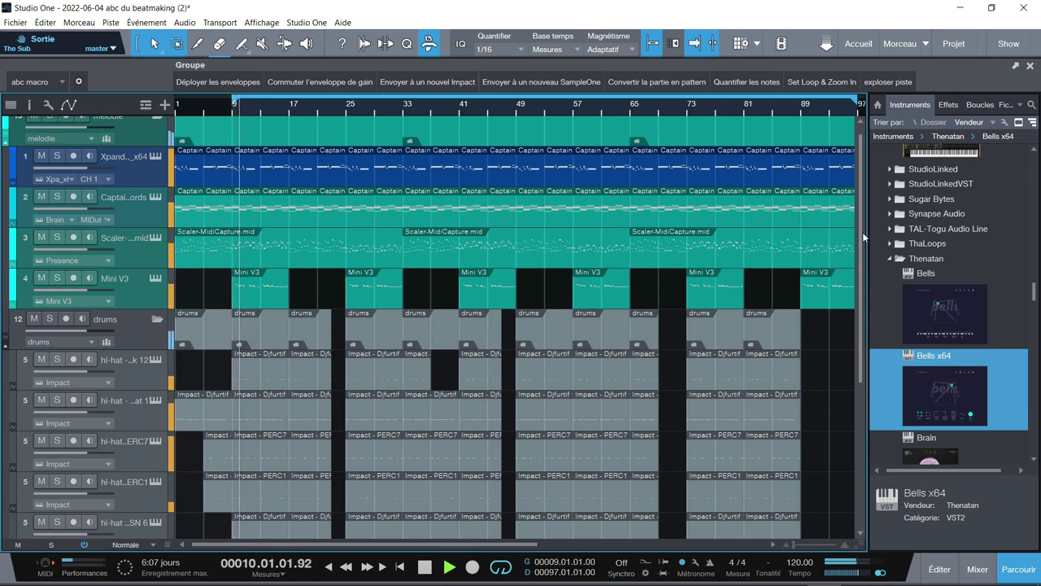
scroll(862, 232, "down", 1)
scroll(862, 232, "down", 3)
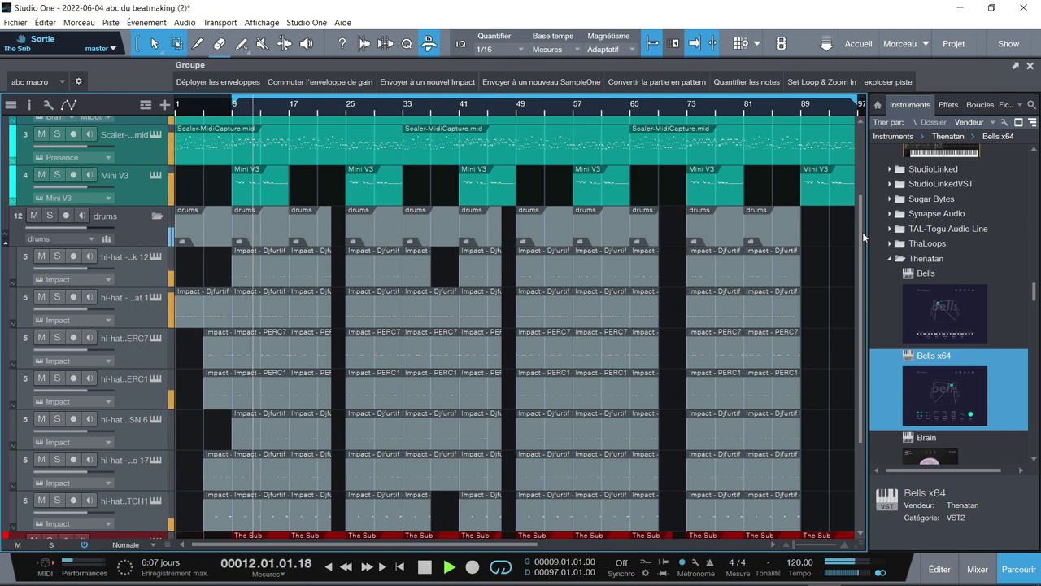
scroll(862, 231, "down", 1)
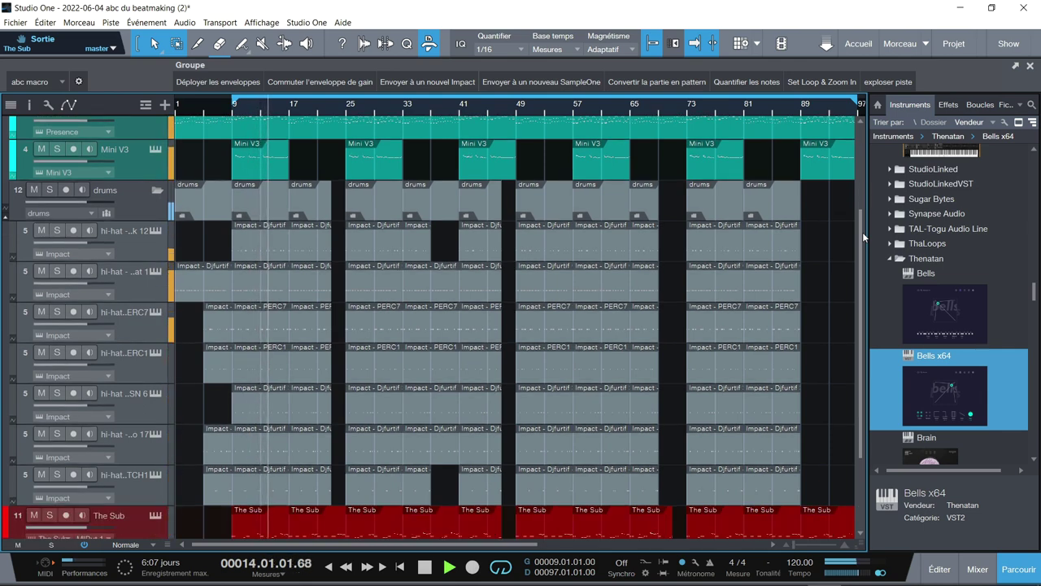
Step: Show the mixer with narrow channels and expand the melodie, drums, The Sub, kick and snare channels
key("F3")
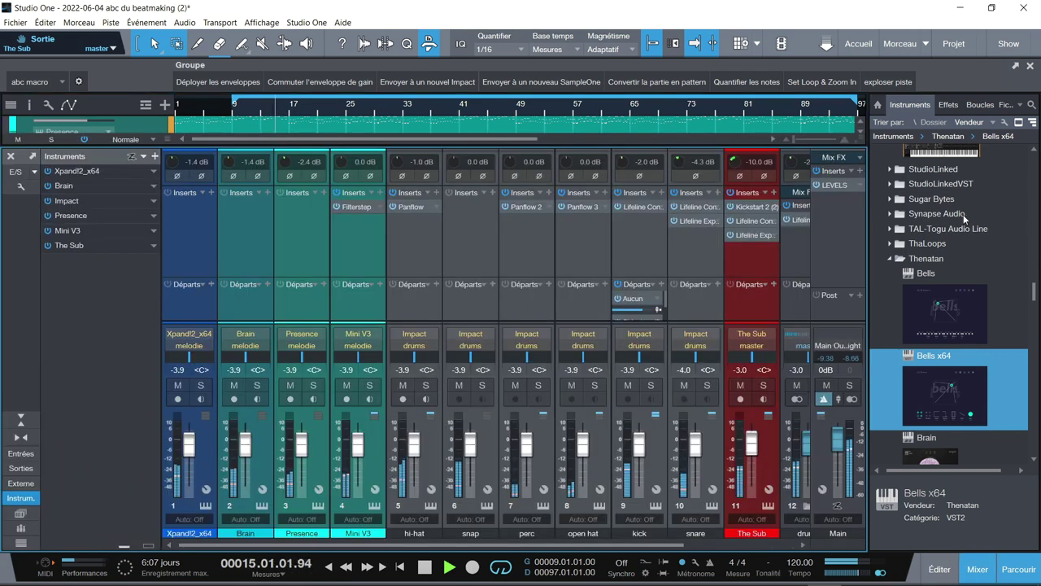
left_click(21, 436)
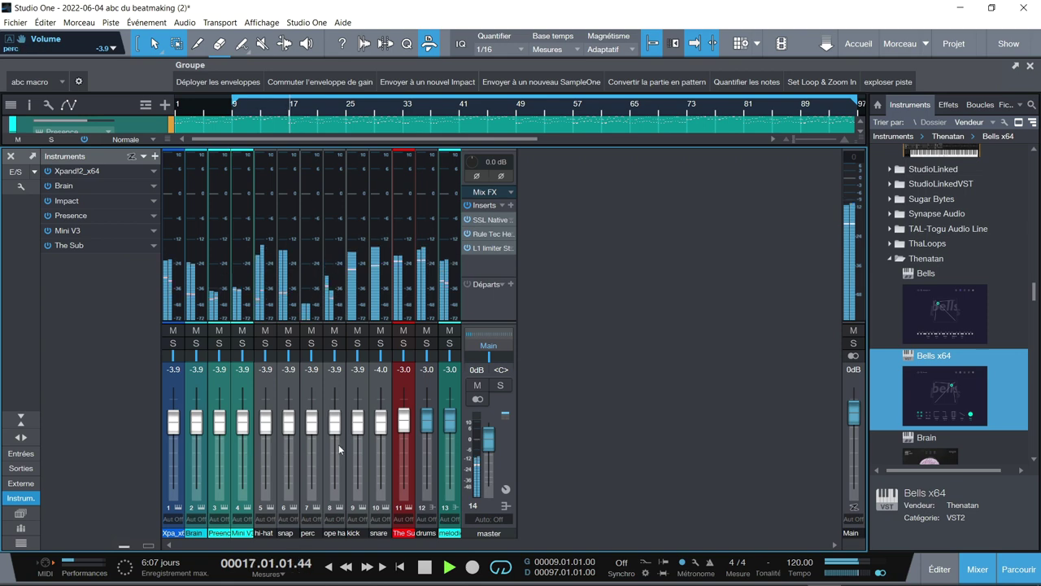
left_click(450, 389)
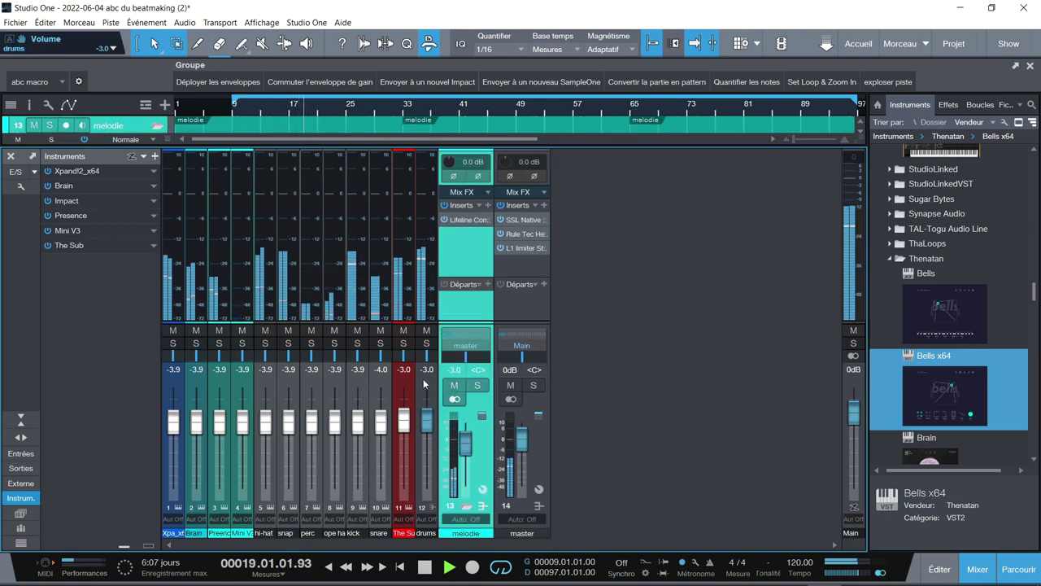
left_click(423, 378)
left_click(411, 384)
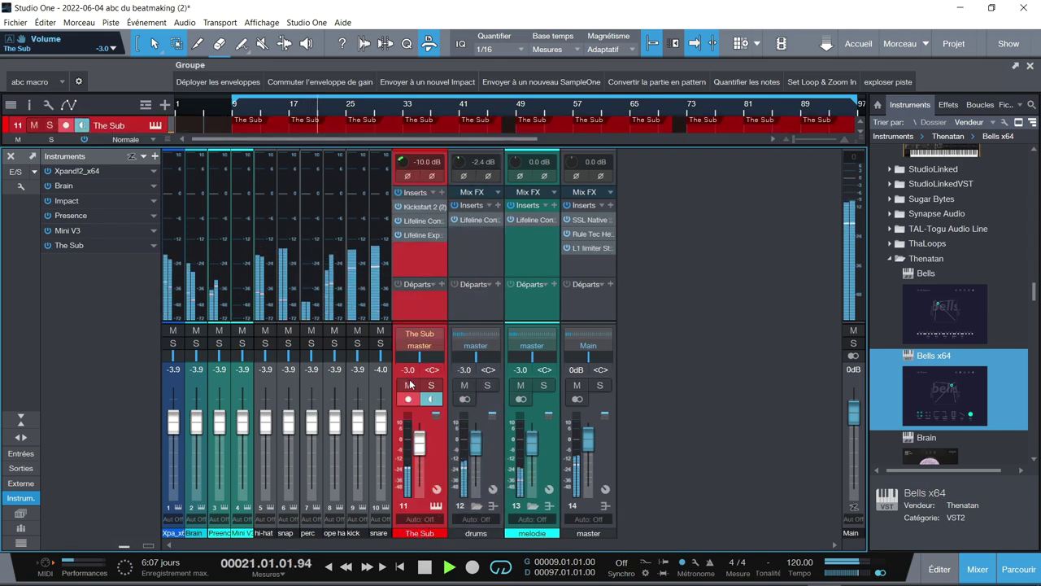
left_click(353, 377)
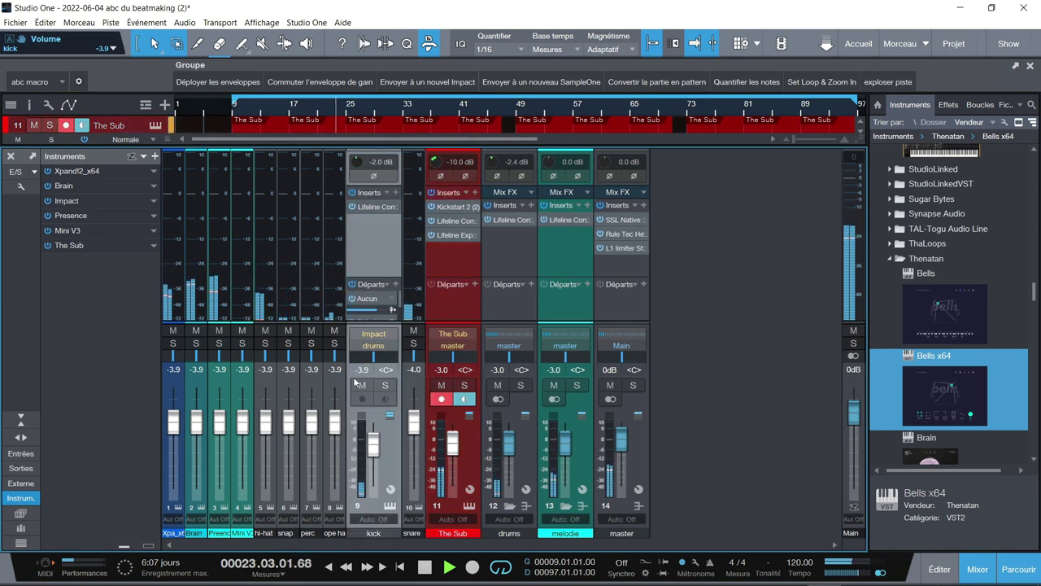
left_click(405, 384)
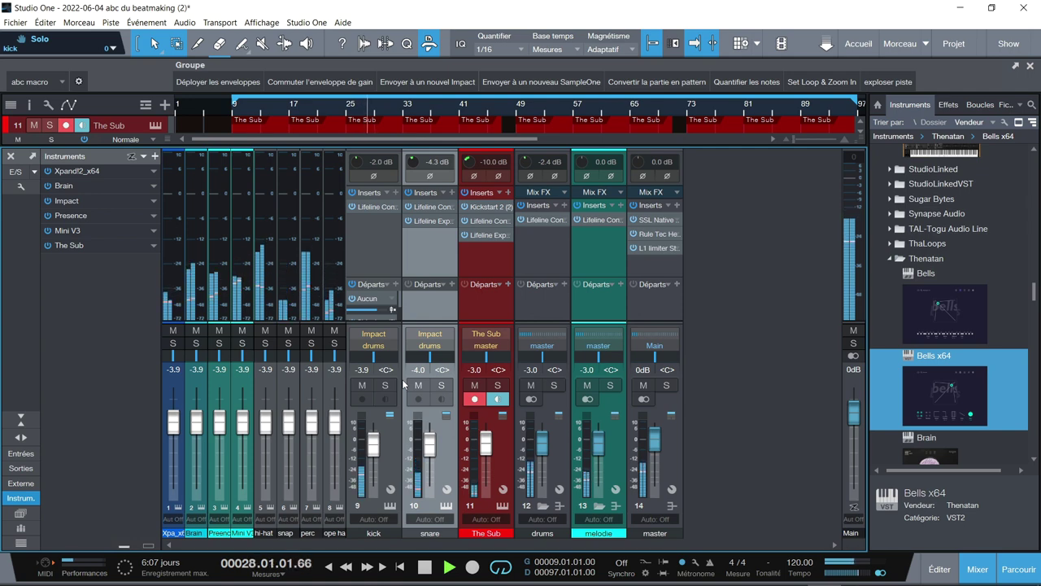
Step: Stop playback and examine the Lifeline Console settings on the drums bus
key("space")
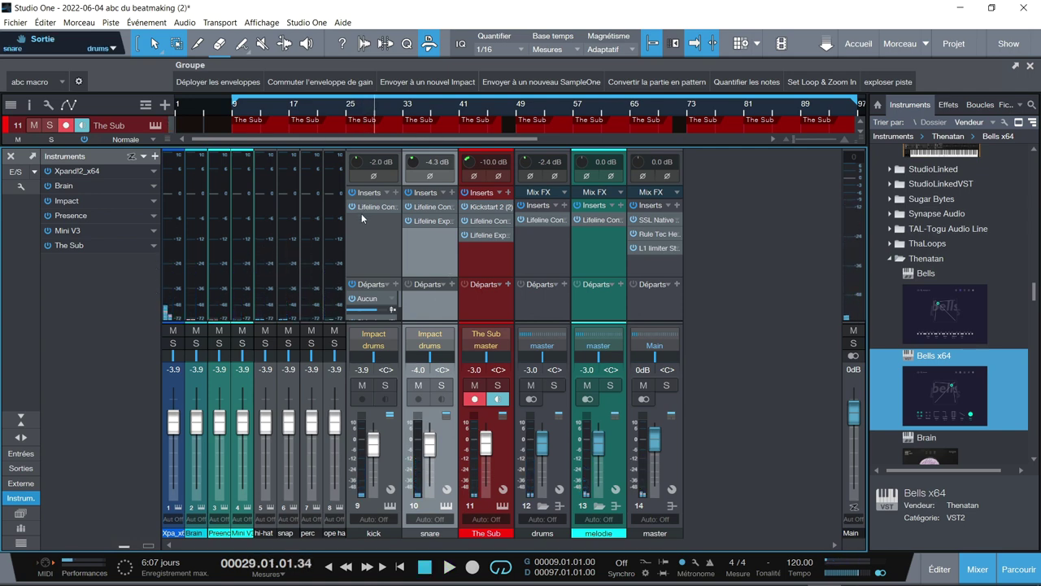
left_click(540, 220)
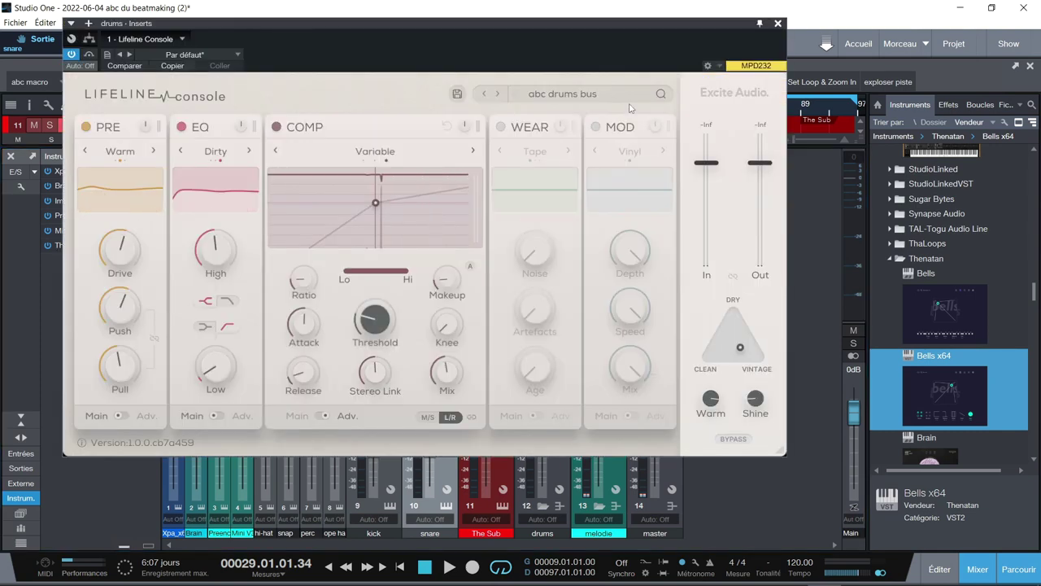
left_click(778, 22)
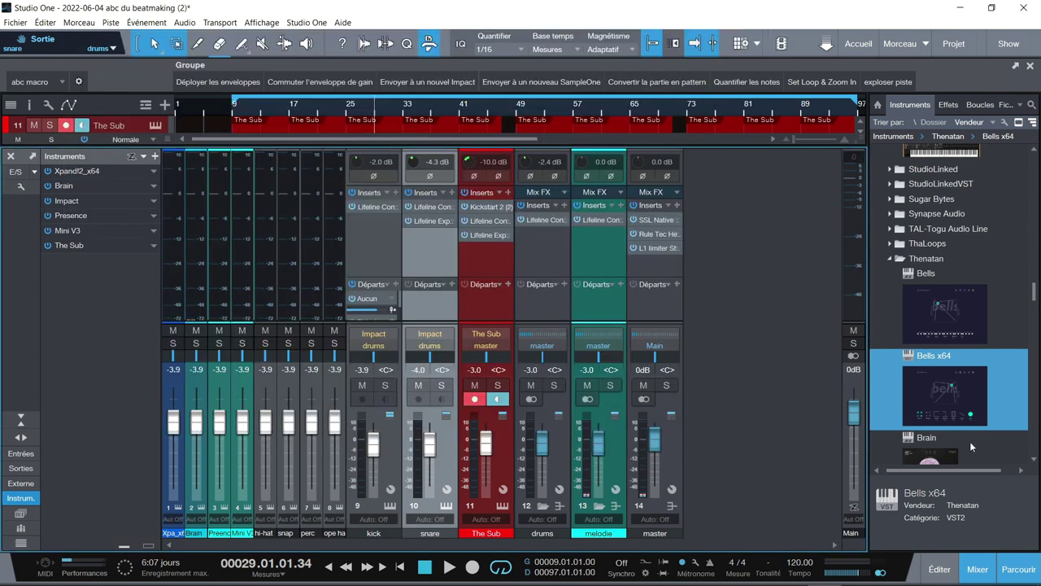
Step: Insert the Lifeline Console effect on the Main output channel, after LEVELS
left_click(947, 105)
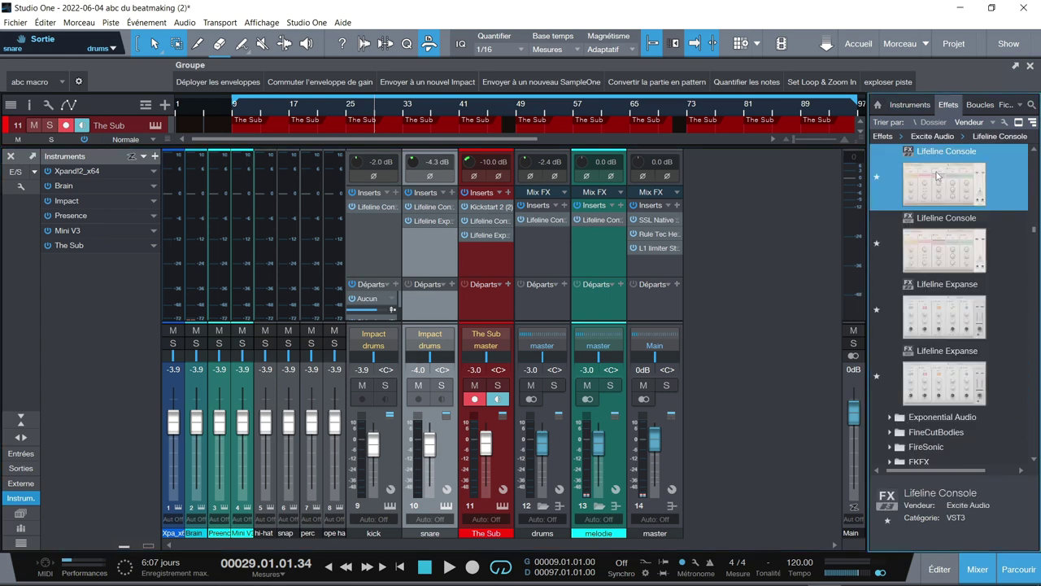
left_click(853, 410)
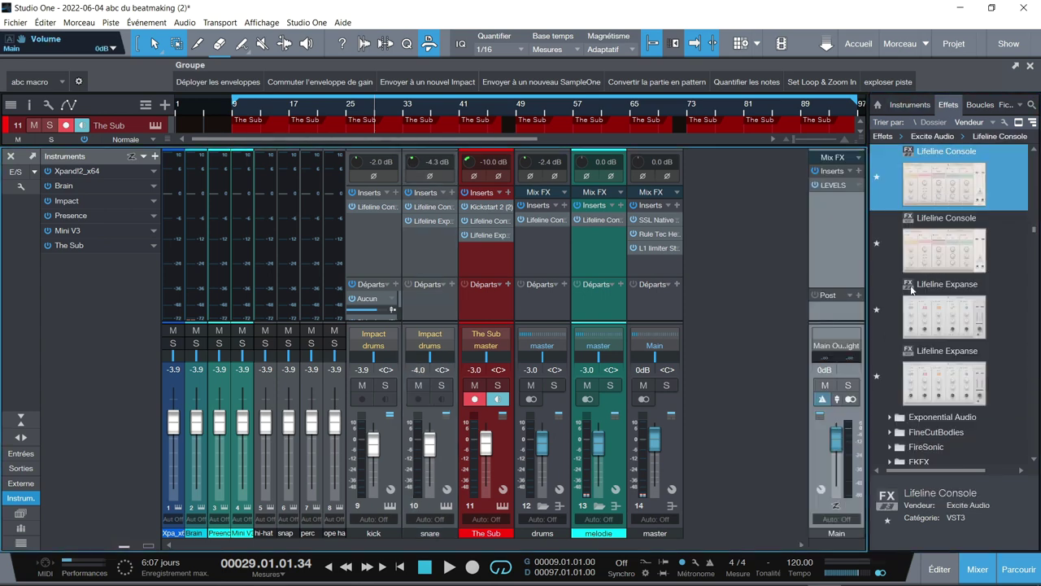
left_click_drag(945, 192, 836, 218)
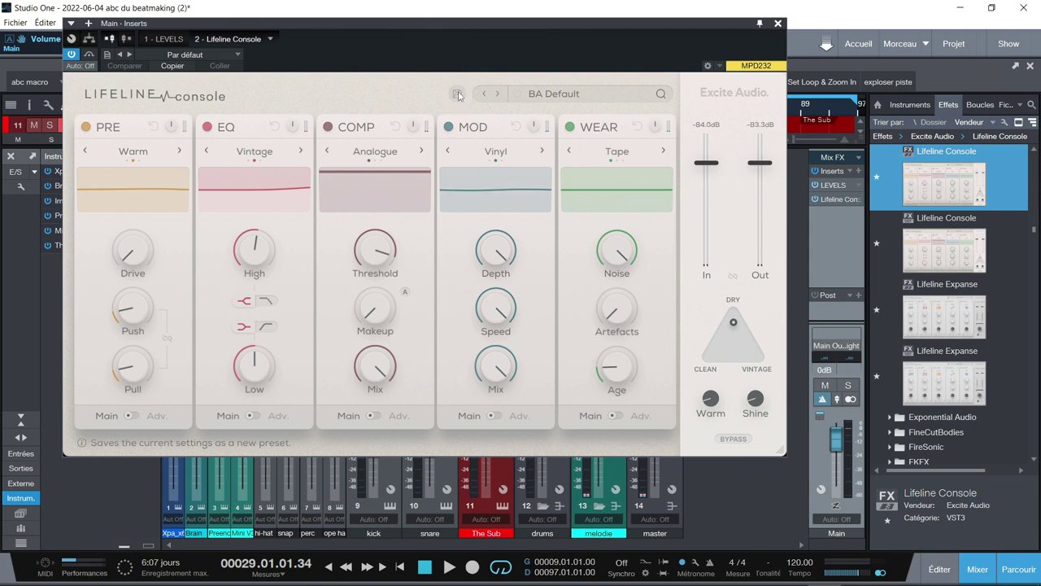
Step: Browse the Lifeline Console presets in the User and Basic categories and look over the remaining categories
left_click(542, 96)
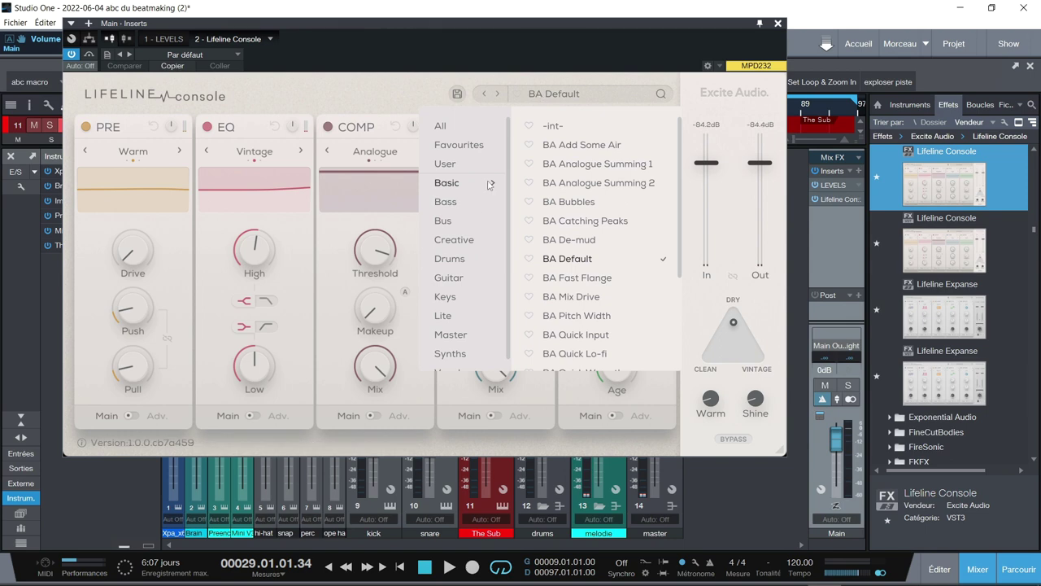
left_click(465, 163)
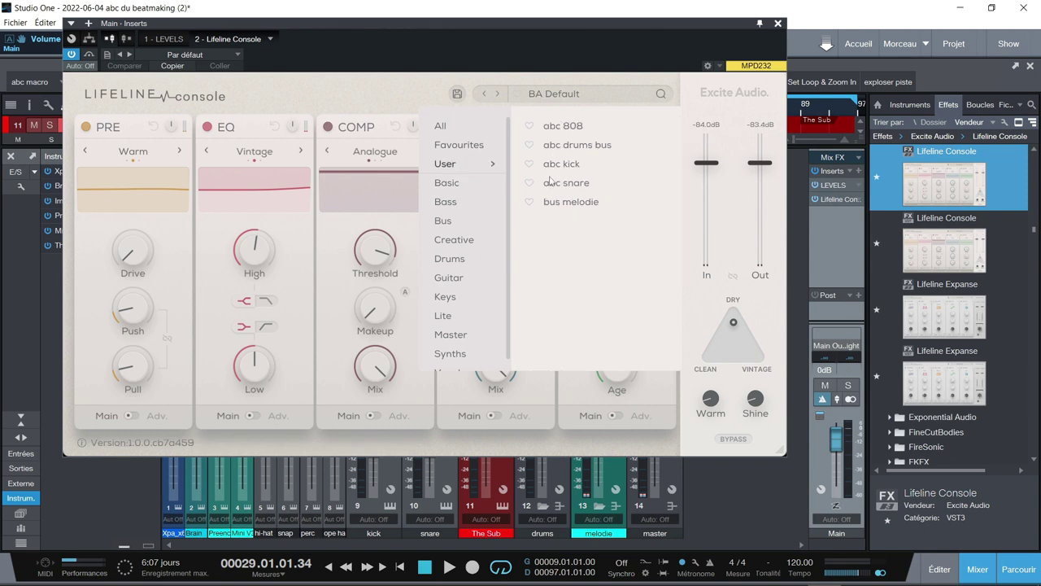
left_click(469, 184)
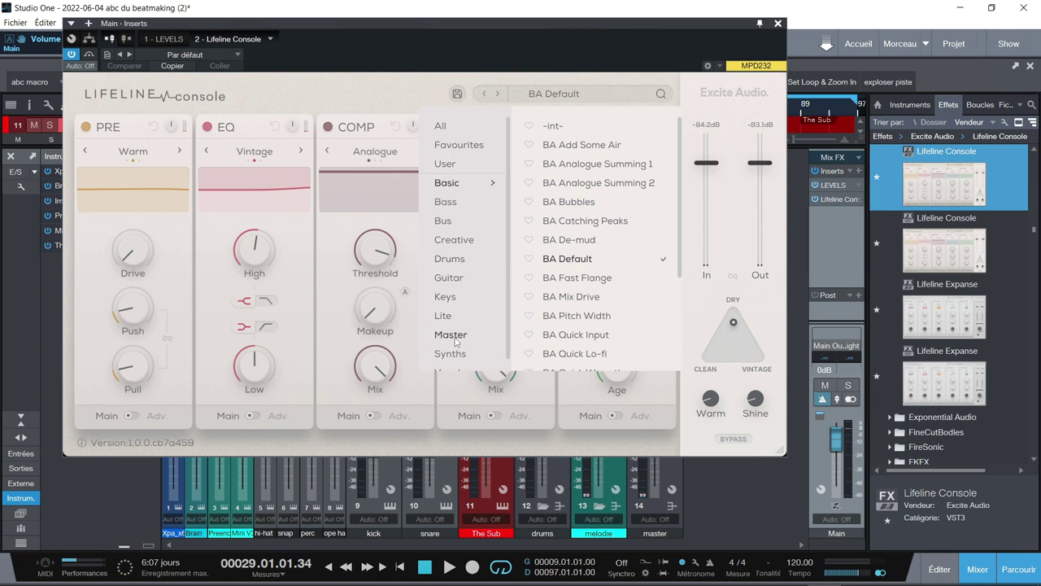
scroll(444, 368, "down", 1)
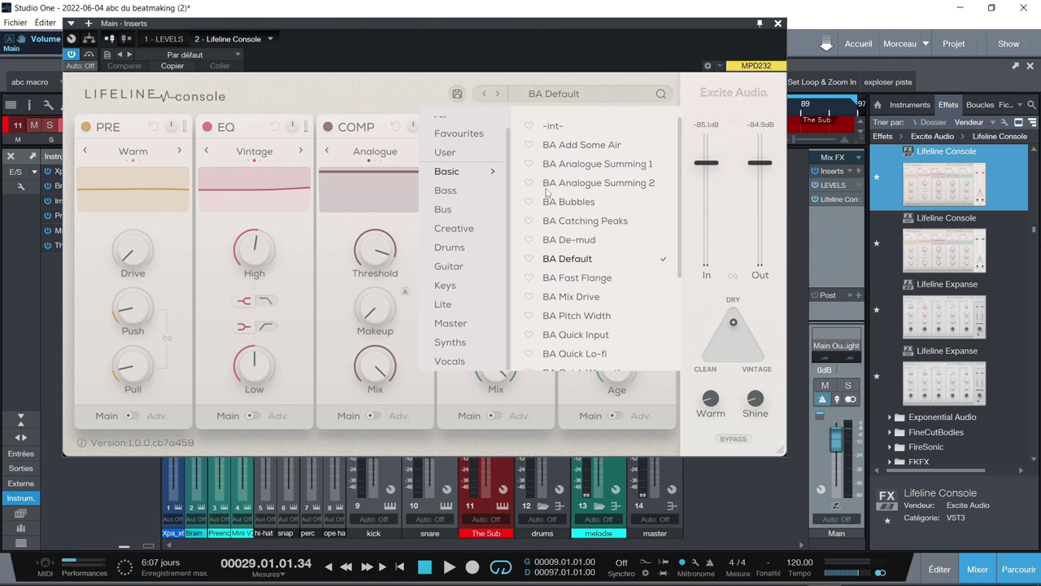
left_click(345, 192)
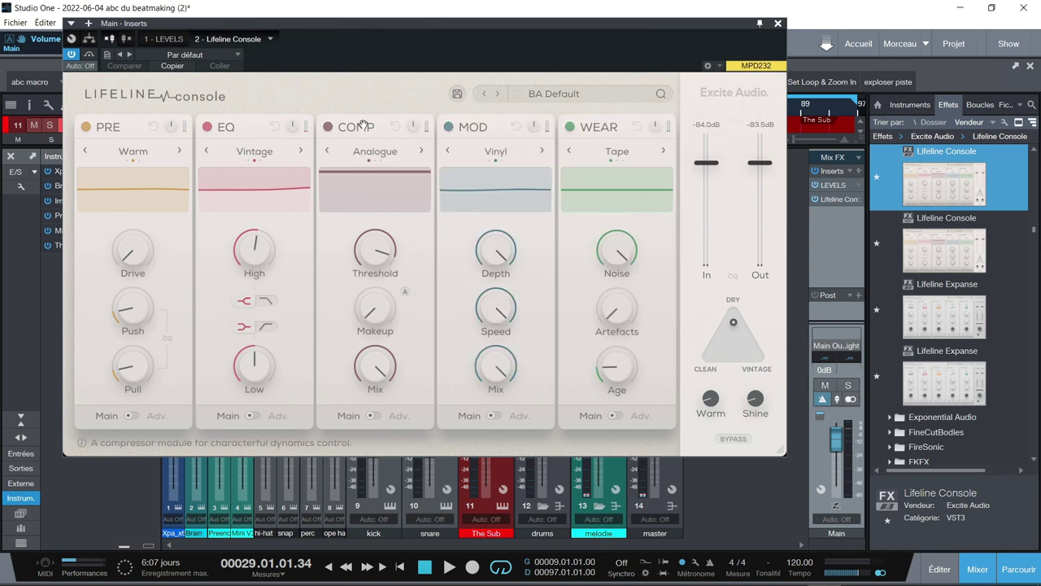
Step: Try moving the COMP module ahead of EQ and the MOD module ahead of COMP, restoring the original order each time
left_click_drag(363, 126, 236, 126)
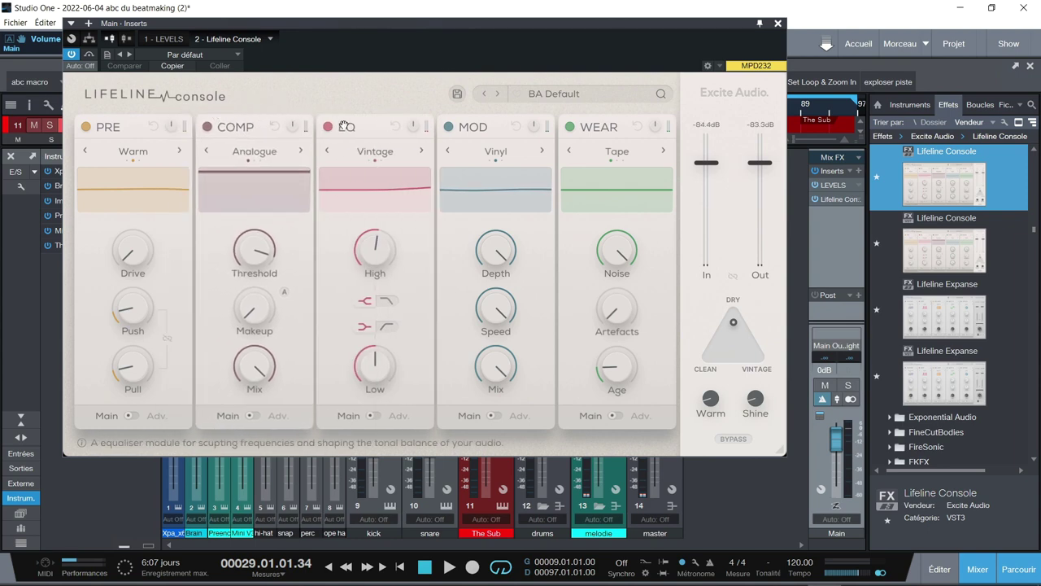
left_click_drag(364, 130, 236, 123)
left_click_drag(464, 123, 383, 122)
left_click_drag(476, 128, 344, 131)
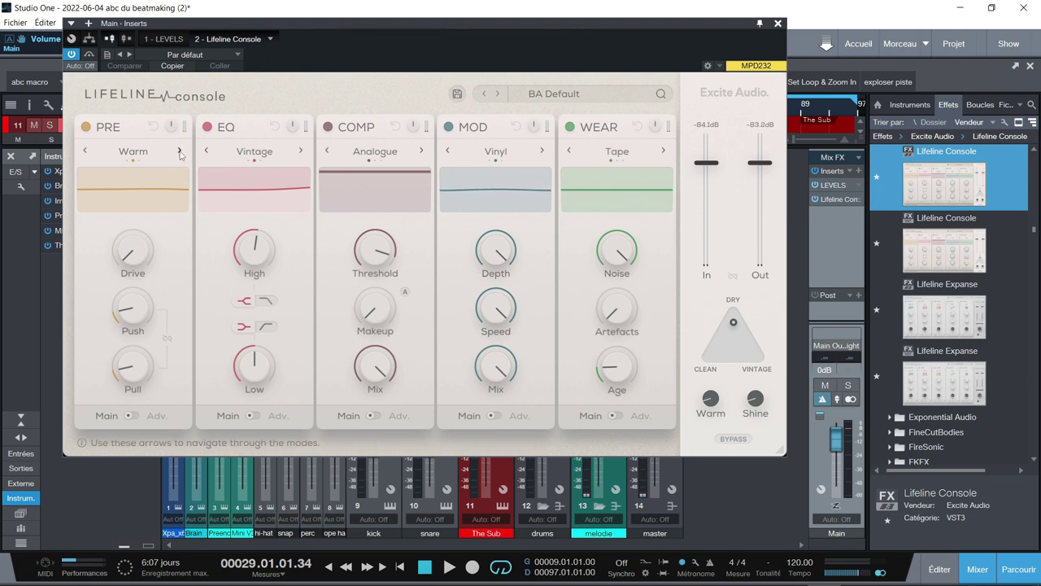
Step: Set the PRE module to Bright, cycle EQ through its modes back to Vintage, and set COMP to Variable and MOD to Tape
left_click(179, 153)
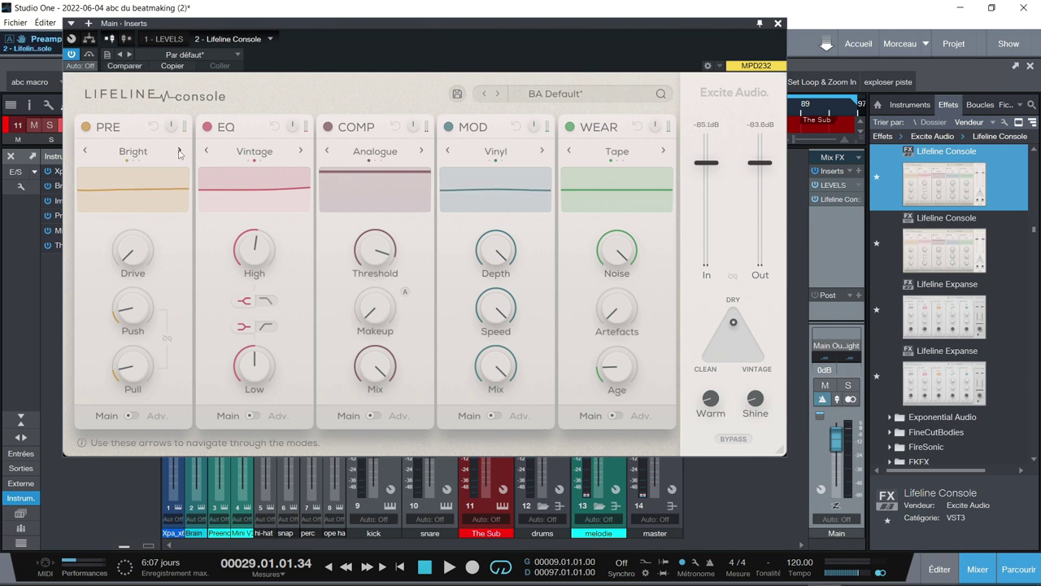
left_click(300, 151)
left_click(300, 152)
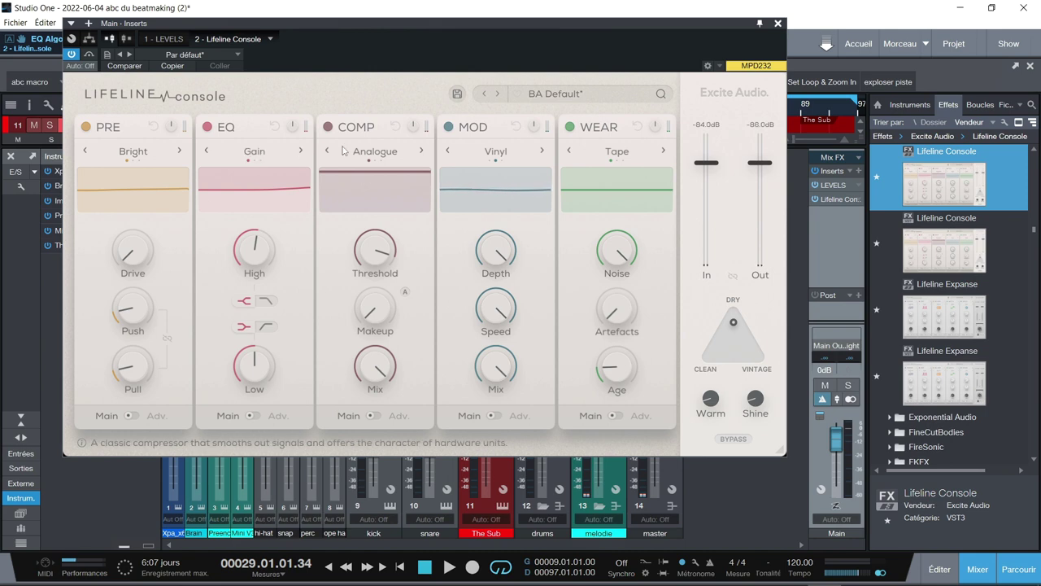
left_click(422, 151)
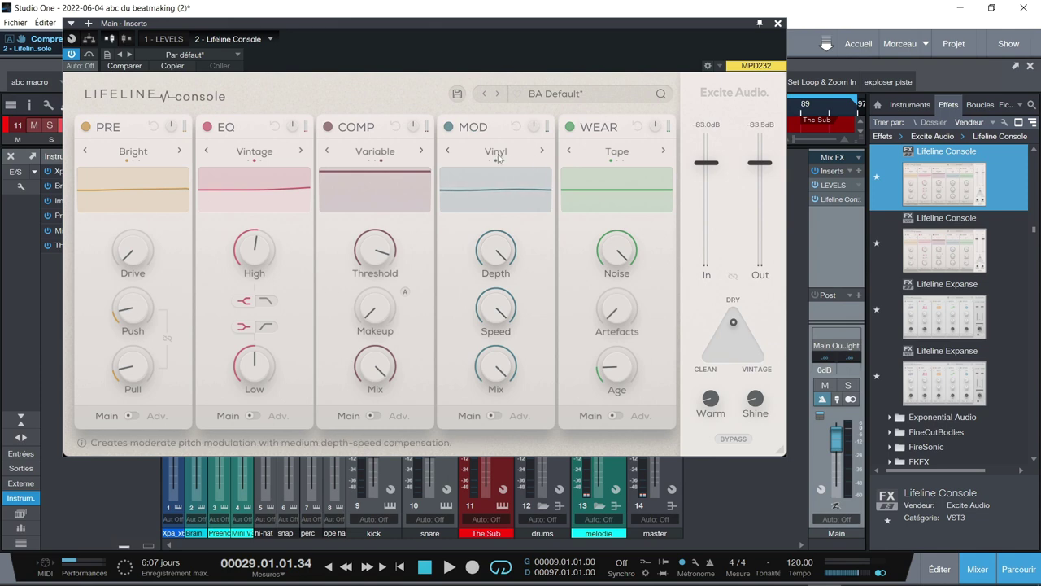
left_click(543, 153)
left_click(544, 152)
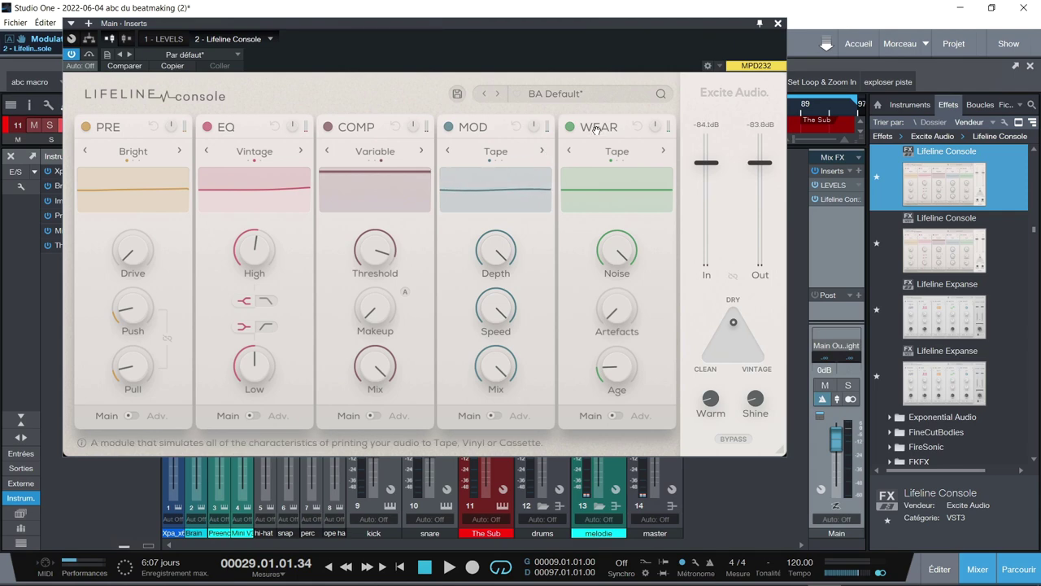
Step: Set the WEAR module to Vinyl mode and switch off the WEAR and MOD modules
mouse_move(620, 221)
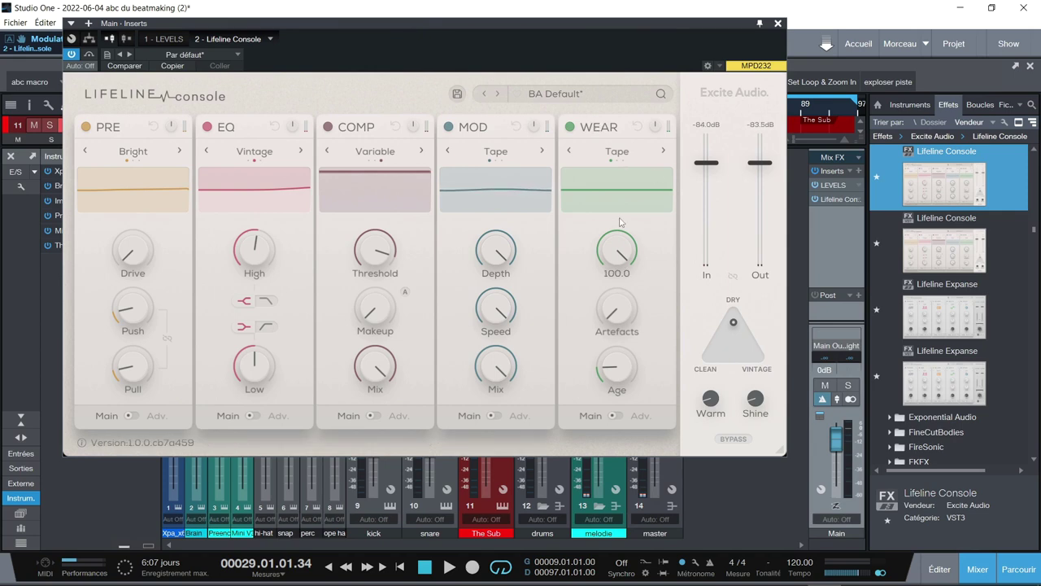
left_click(664, 151)
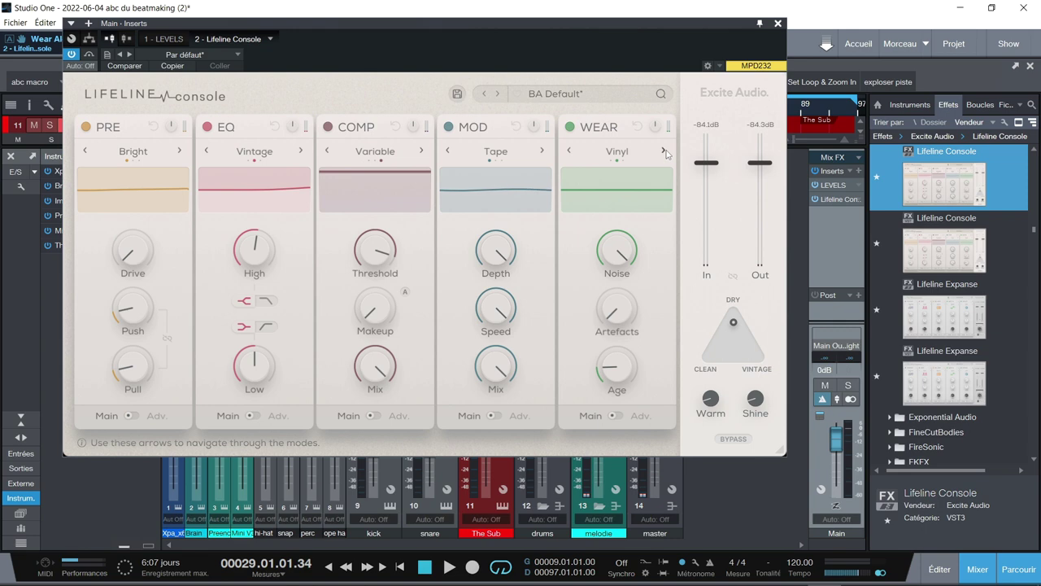
left_click(663, 152)
left_click(570, 127)
left_click(448, 128)
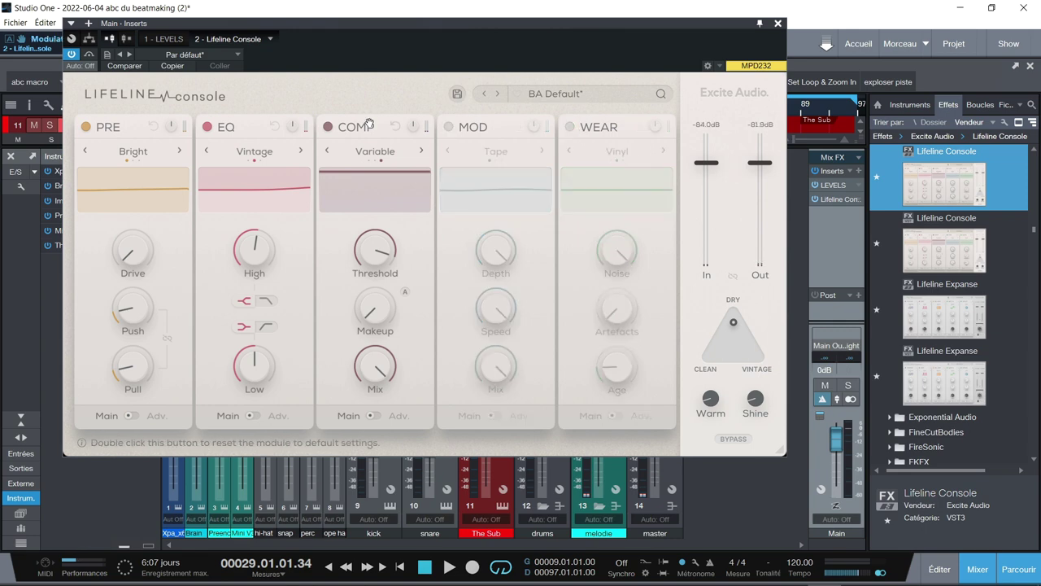
Step: Switch the COMP module off and back on, and expand PRE, EQ and COMP to their advanced pages
left_click(329, 128)
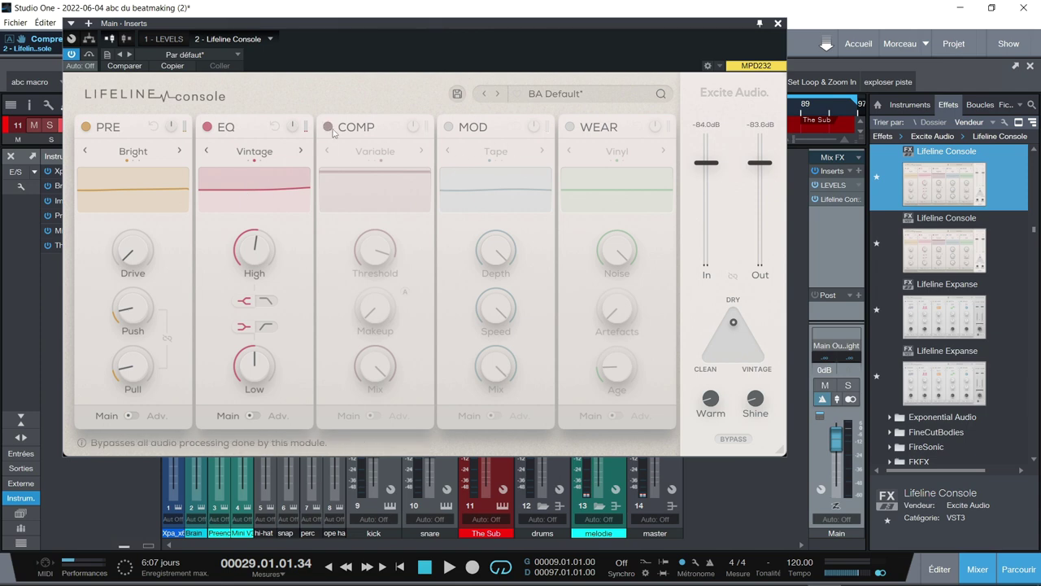
left_click(329, 129)
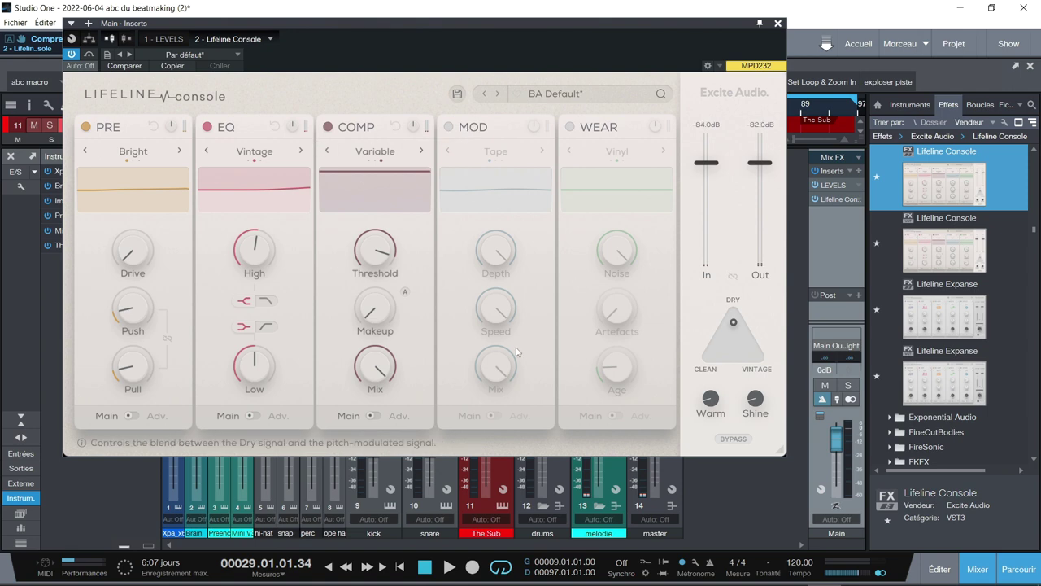
left_click(130, 416)
mouse_move(265, 340)
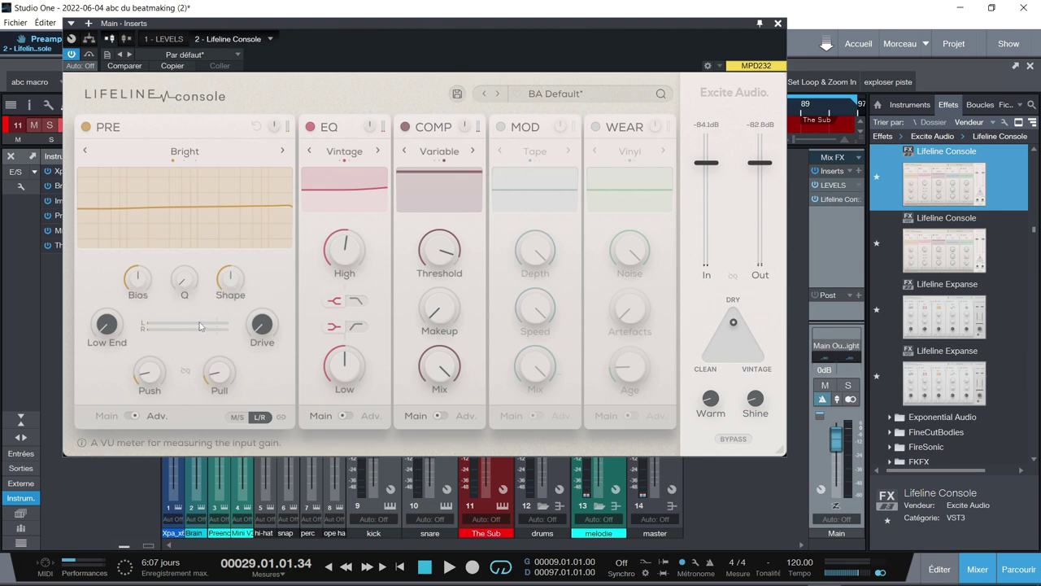
mouse_move(264, 318)
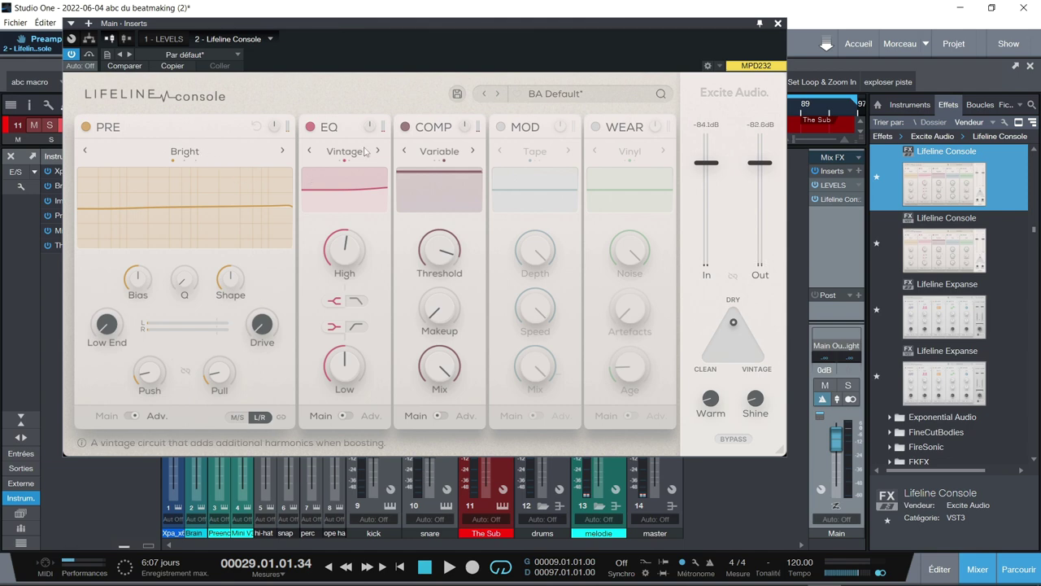
left_click(365, 415)
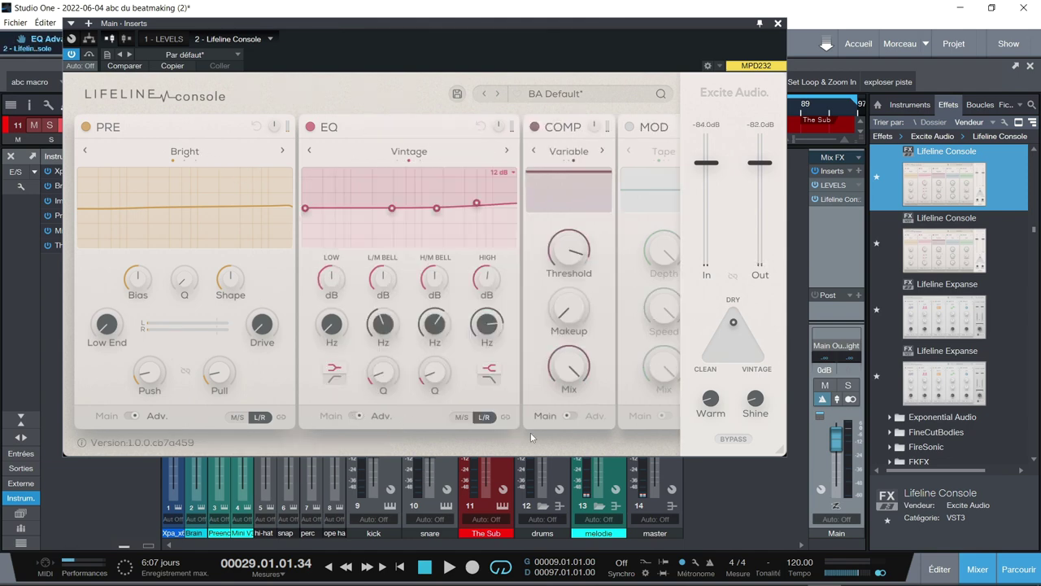
left_click(571, 415)
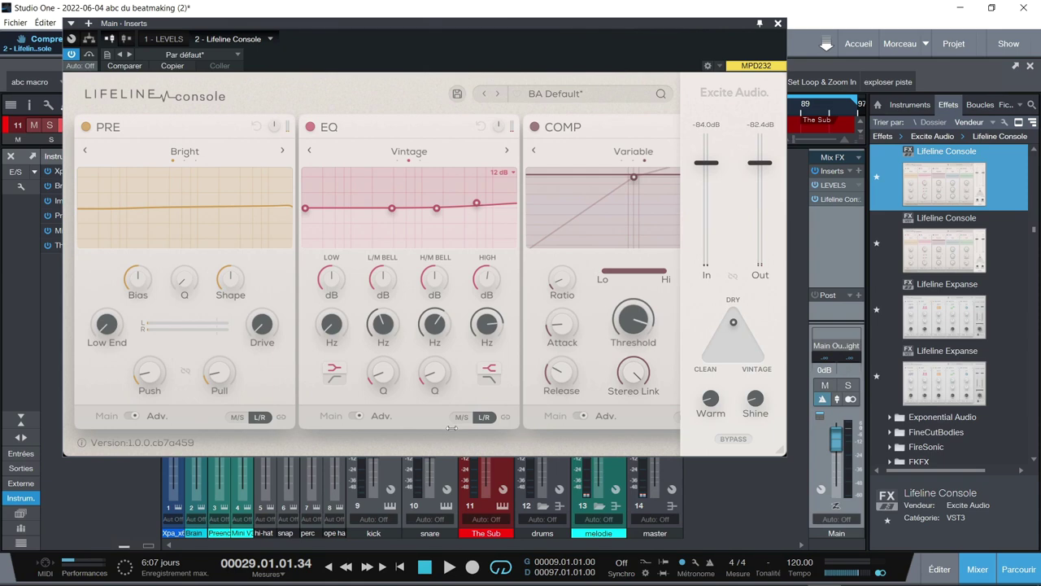
Step: Return EQ, COMP and MOD to their main pages, switch MOD and WEAR on, and show WEAR and PRE on their advanced pages
left_click(356, 417)
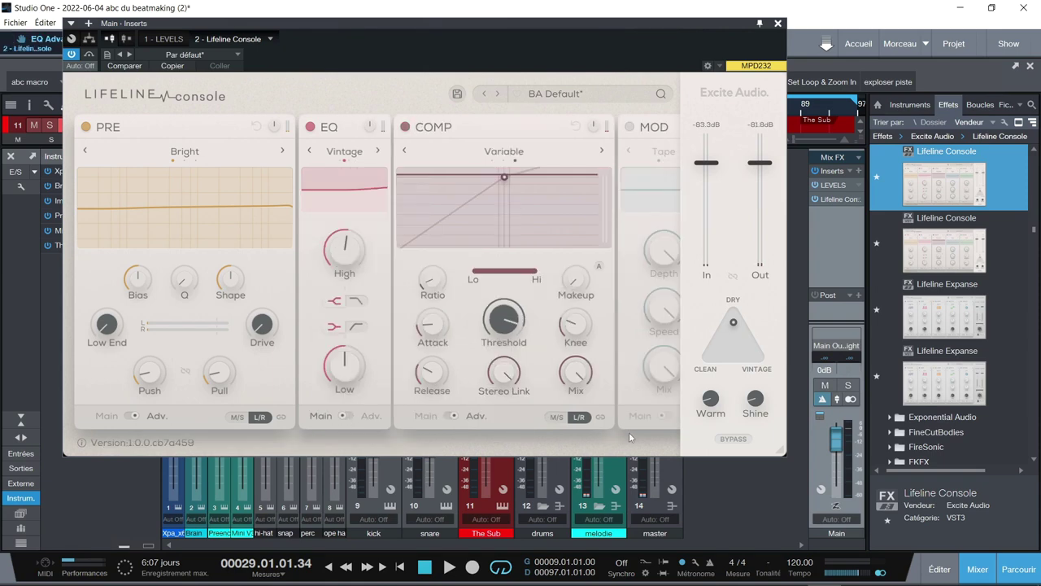
left_click(132, 416)
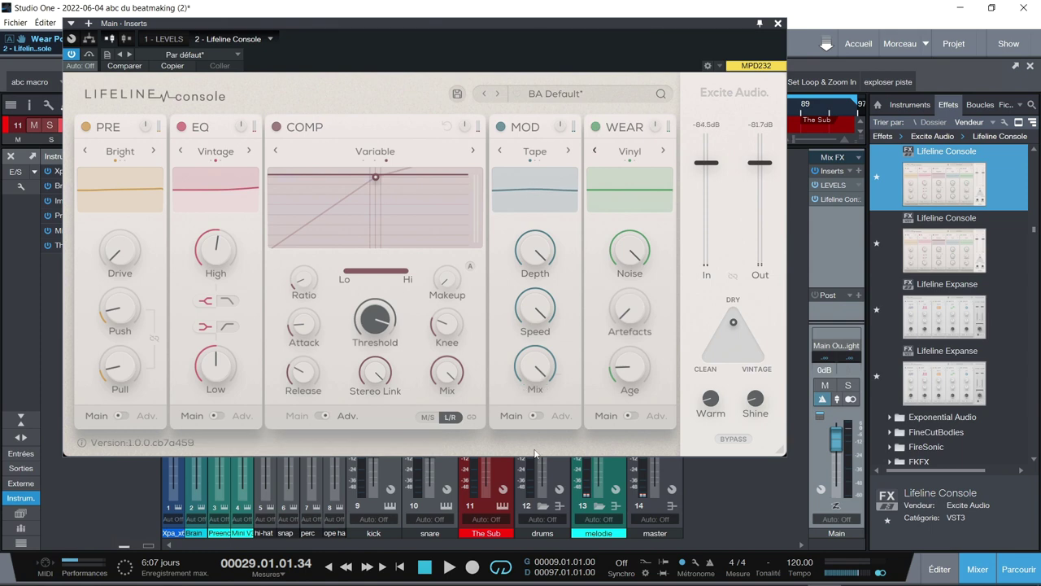
left_click(533, 415)
left_click(324, 415)
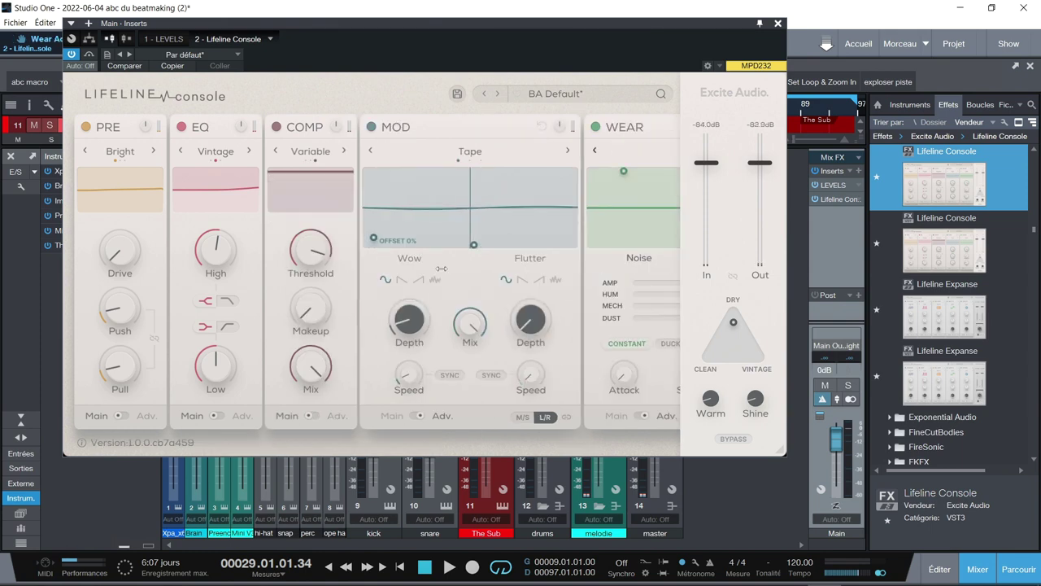
left_click(410, 416)
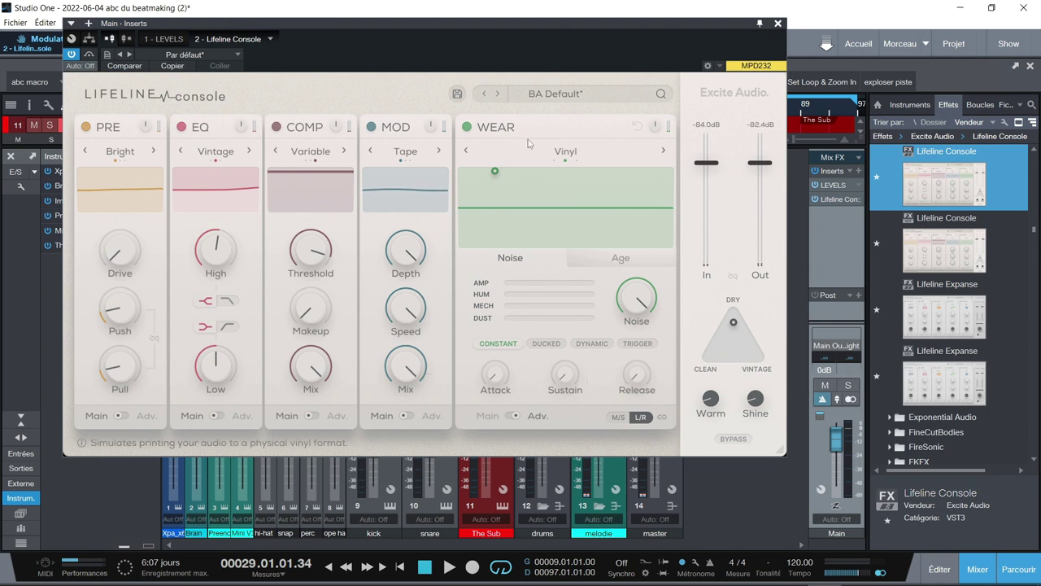
left_click(118, 415)
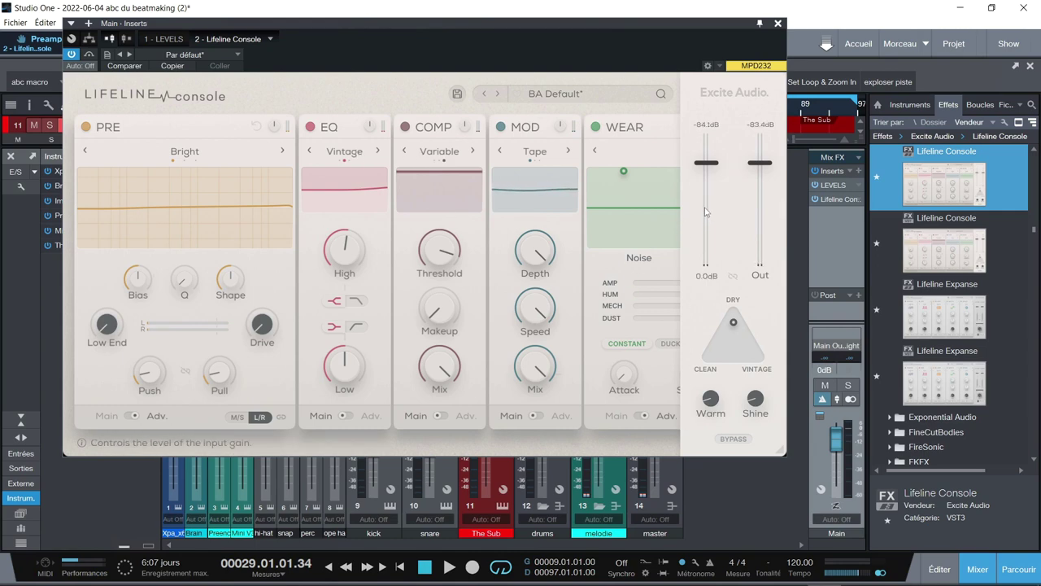
Step: Try the master controls: output gain at -9.3 dB and reset, blend point between Clean and Vintage, Warm, Shine and Bypass
left_click_drag(706, 165, 760, 184)
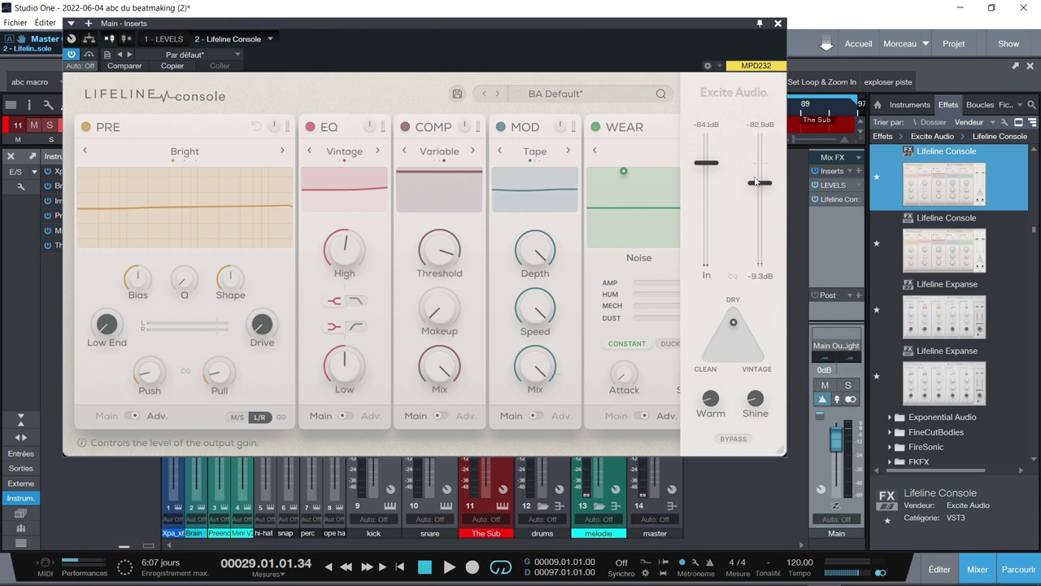
double_click(754, 186)
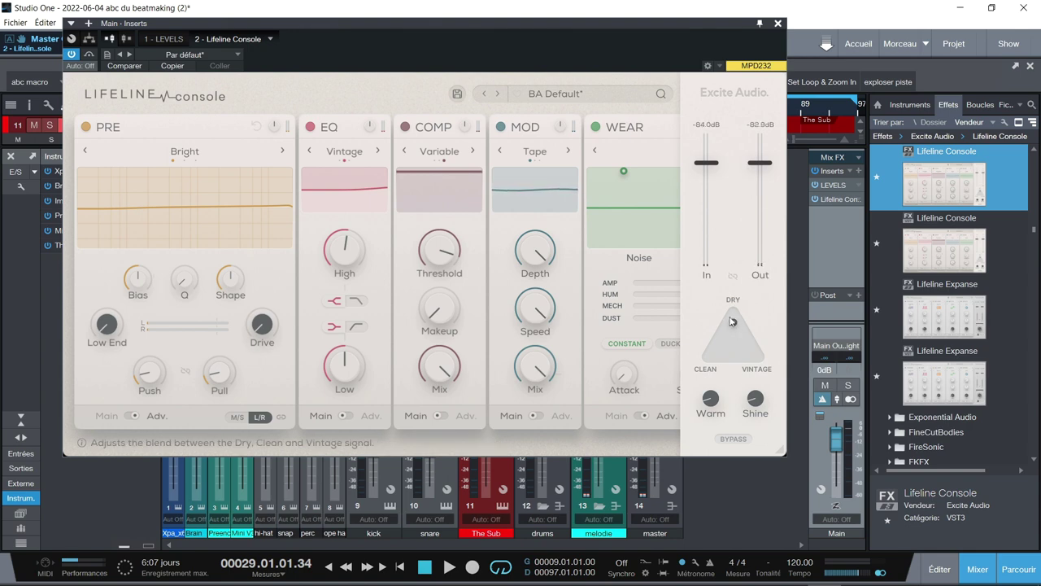
left_click_drag(733, 322, 736, 356)
left_click_drag(710, 398, 720, 325)
left_click(752, 399)
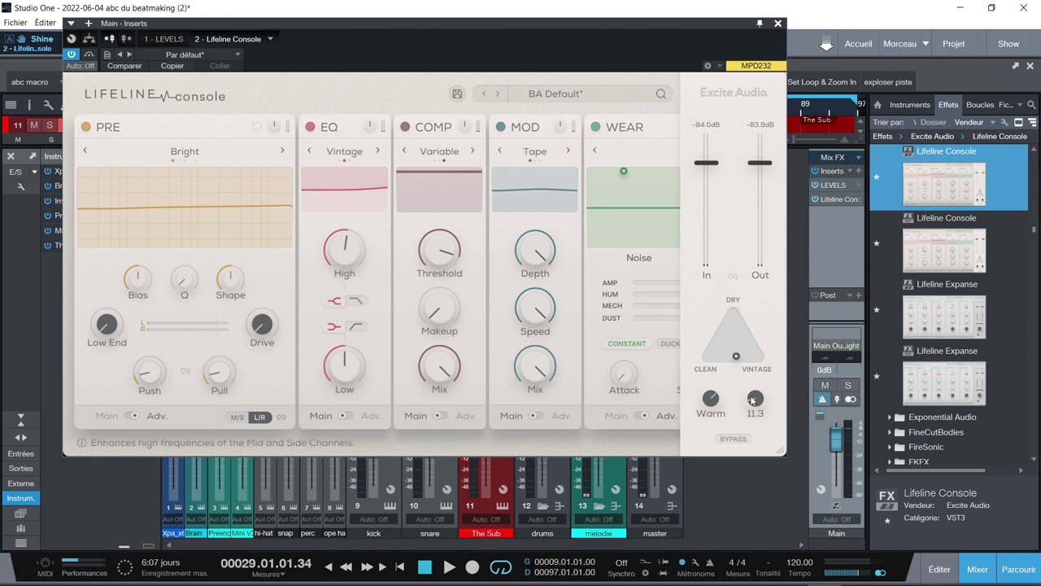
left_click(709, 401)
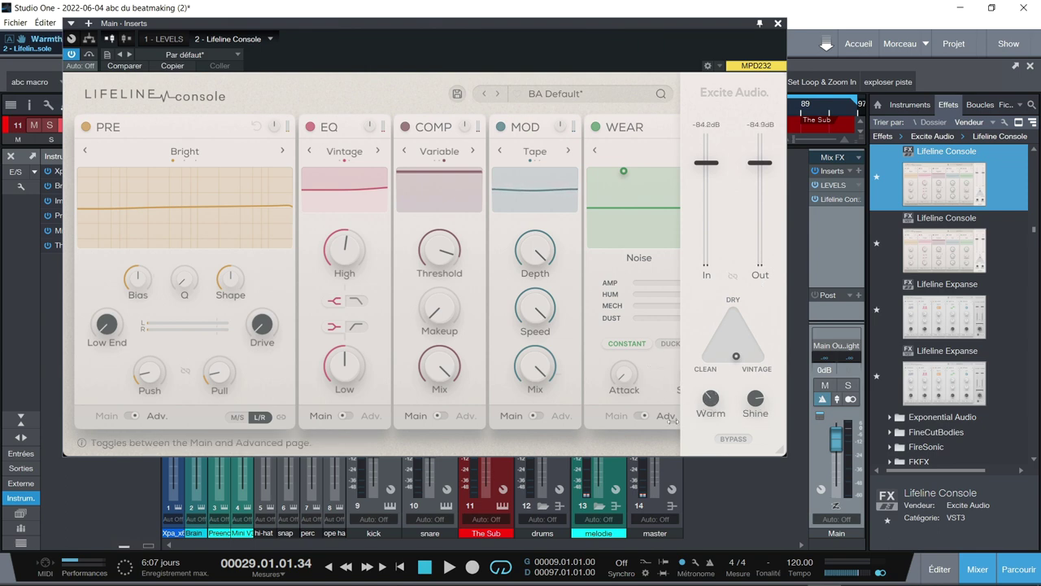
left_click(732, 439)
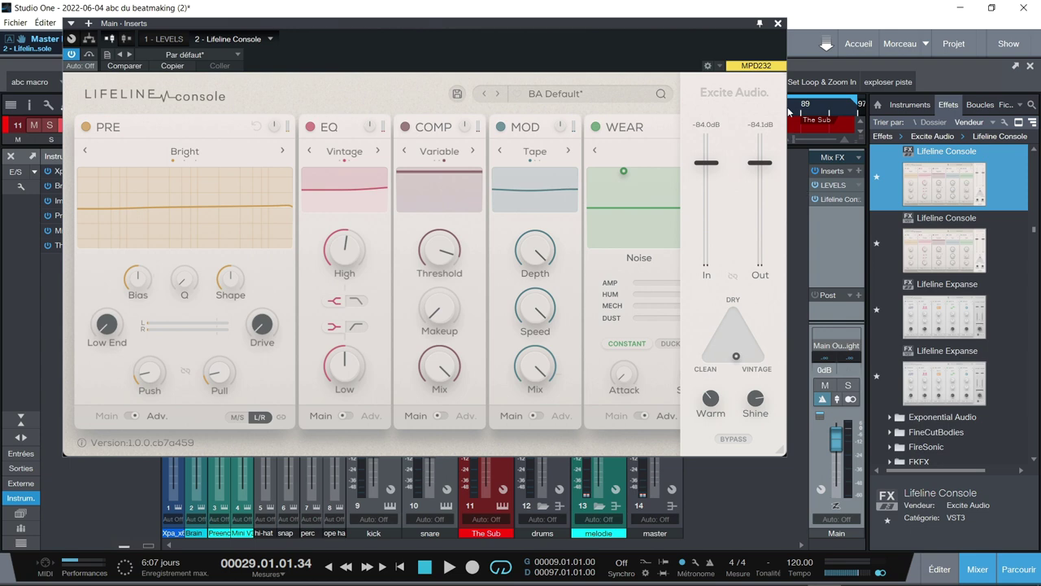
Step: Close the plugin window and remove the Lifeline Console insert from the Main channel
left_click(839, 200)
right_click(834, 201)
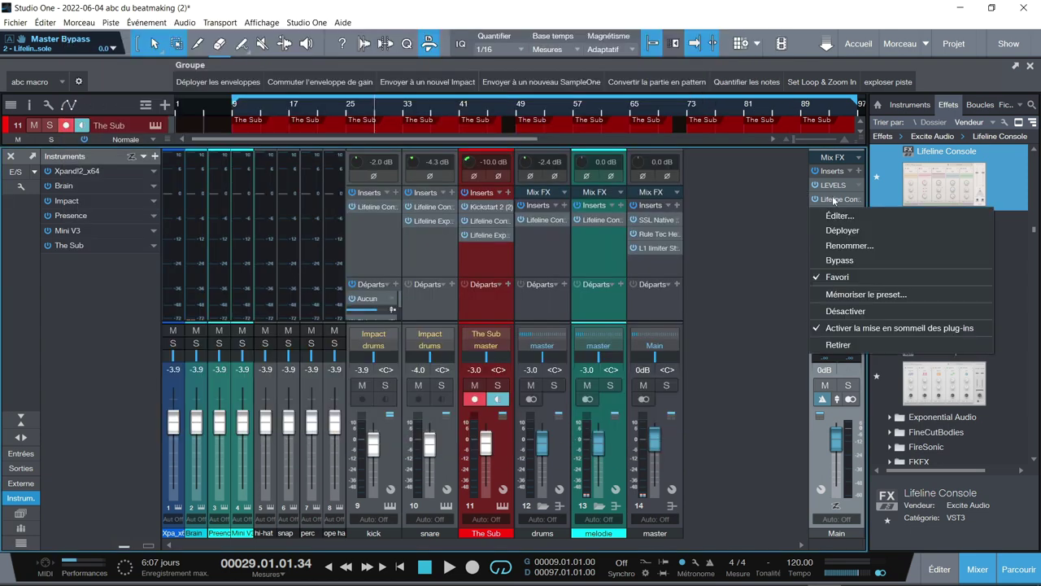
left_click(837, 344)
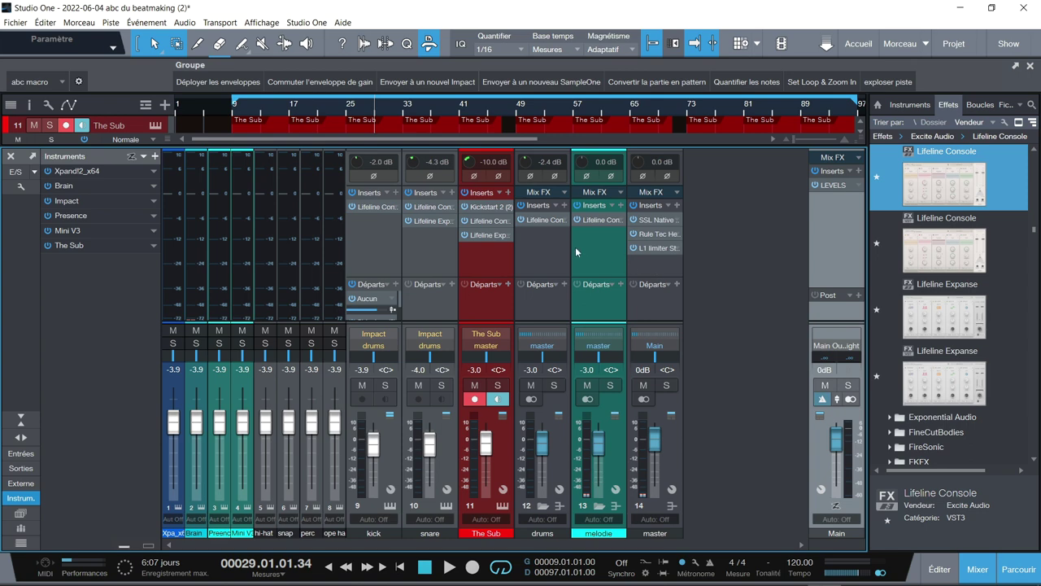
Step: Solo the drums bus, start playback and open its Lifeline Console insert
left_click(553, 385)
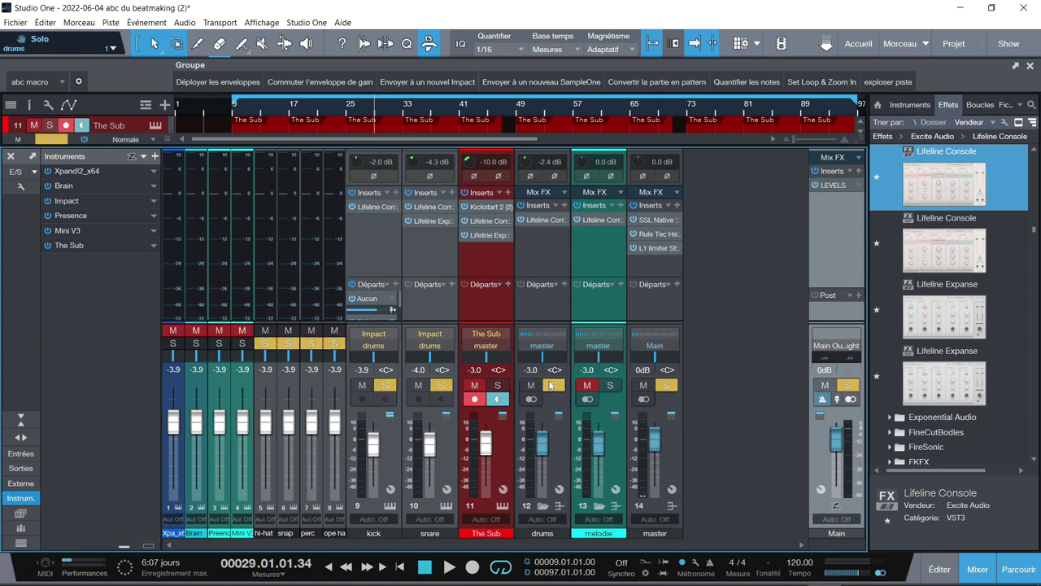
key("space")
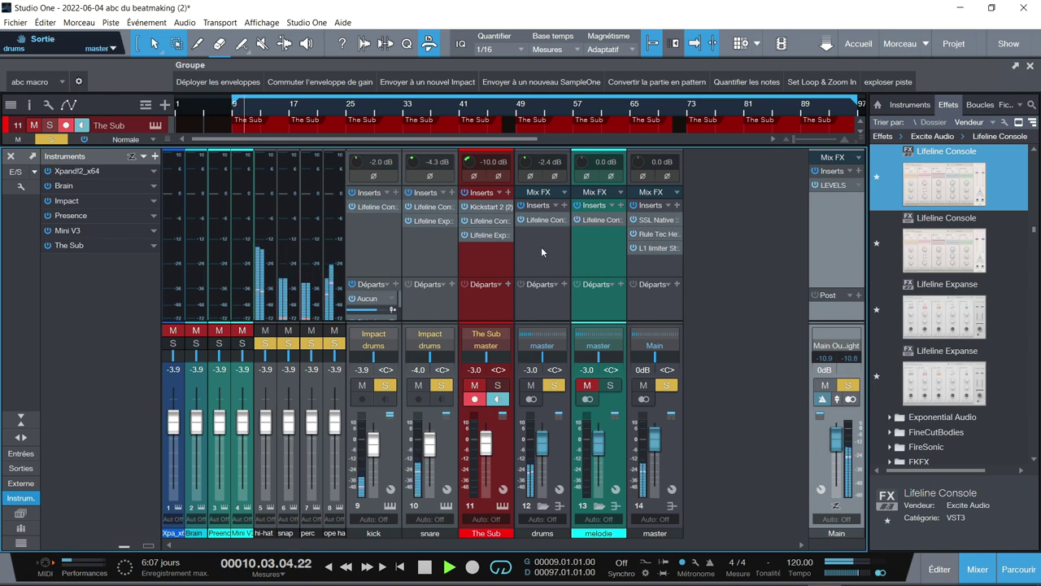
left_click(543, 220)
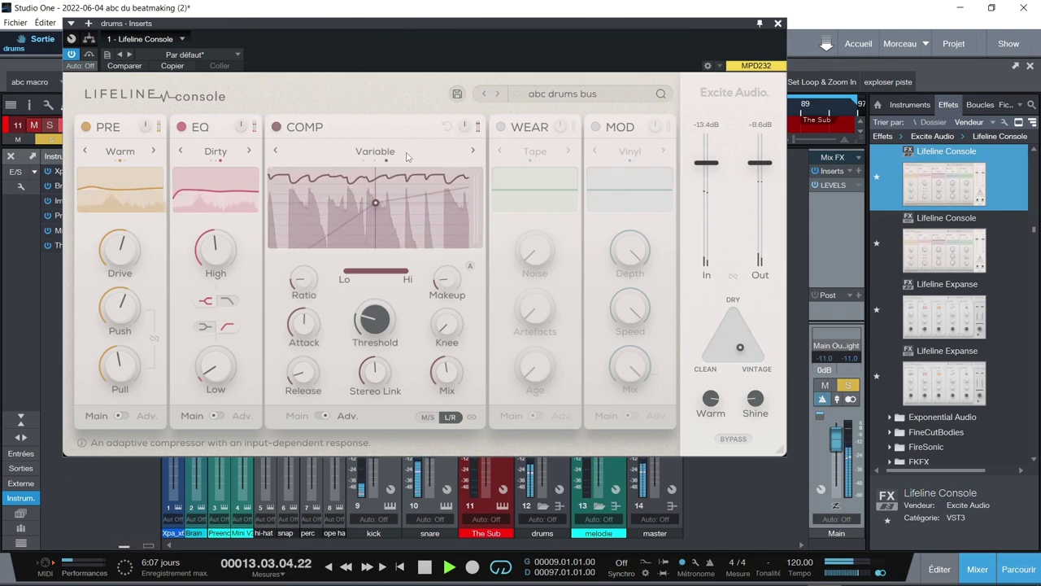
Step: Compare the drums with Lifeline Console bypassed and active, and stop playback
left_click(733, 439)
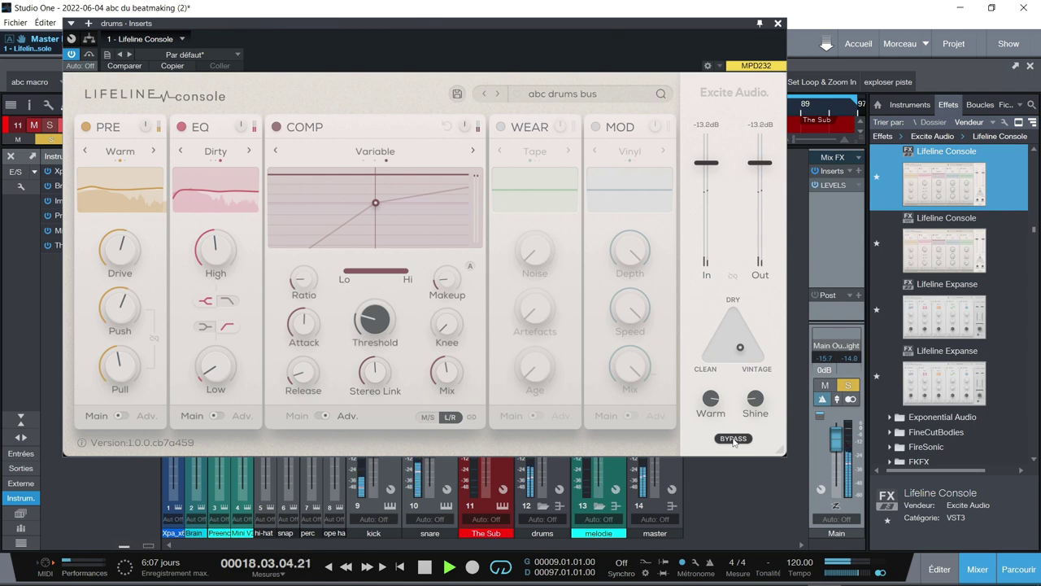
left_click(733, 439)
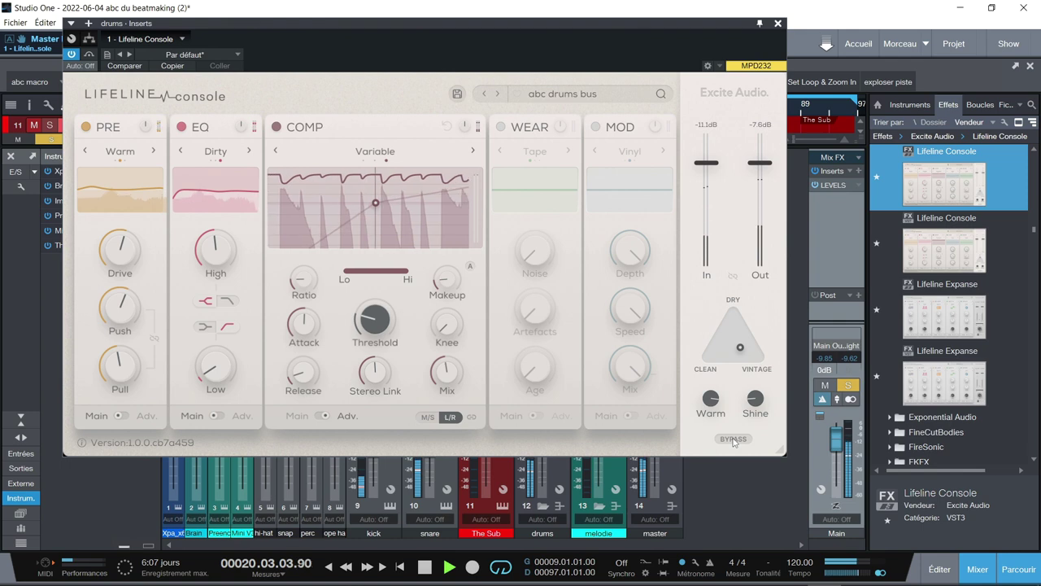
key("space")
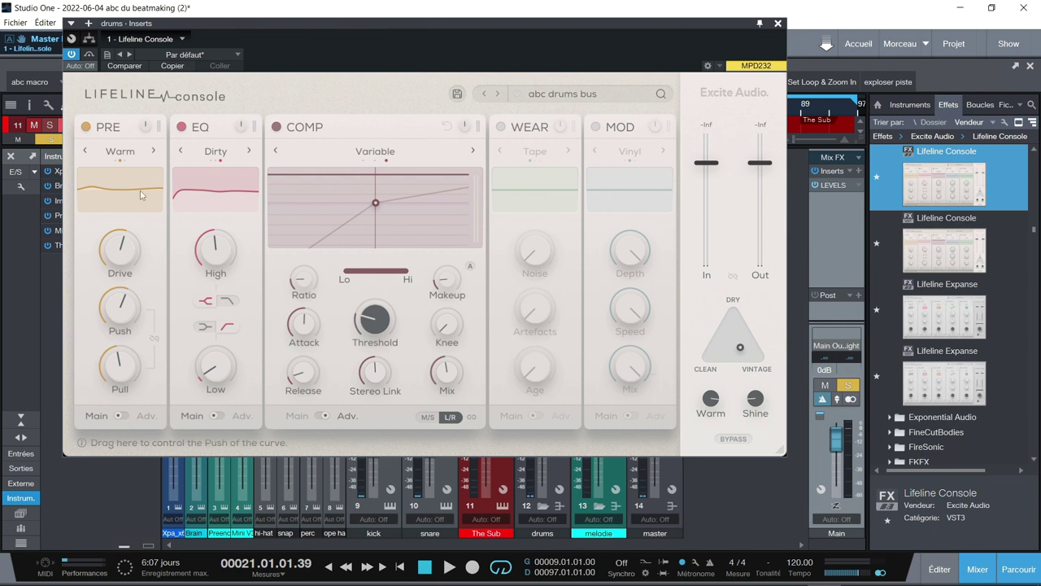
Step: Show the EQ's advanced page and reposition the L/M Bell and Low nodes on the curve
left_click(236, 184)
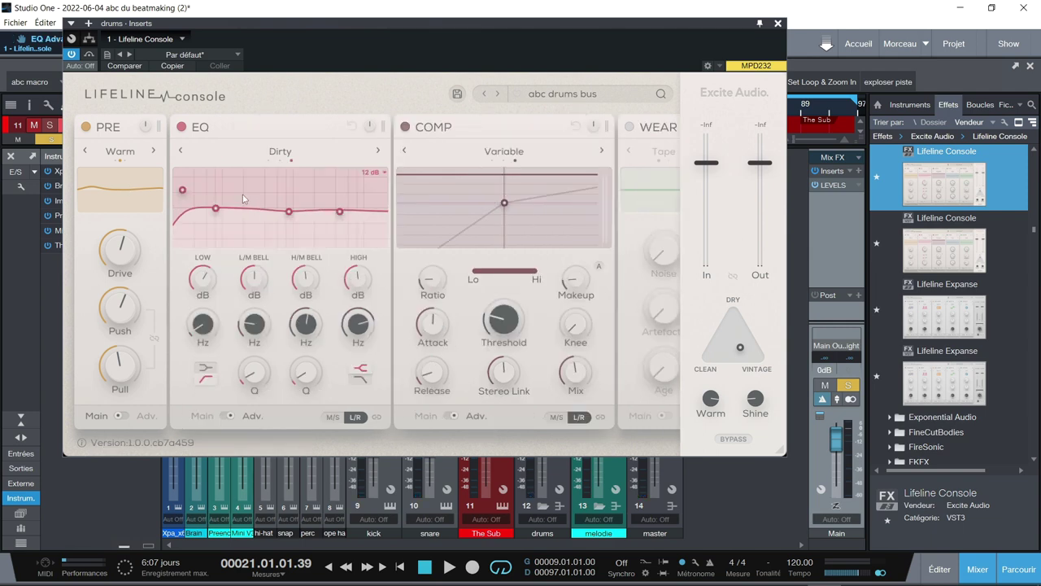
mouse_move(217, 209)
left_mouse_down()
mouse_move(223, 222)
mouse_move(226, 211)
left_mouse_up()
left_click_drag(189, 201, 187, 198)
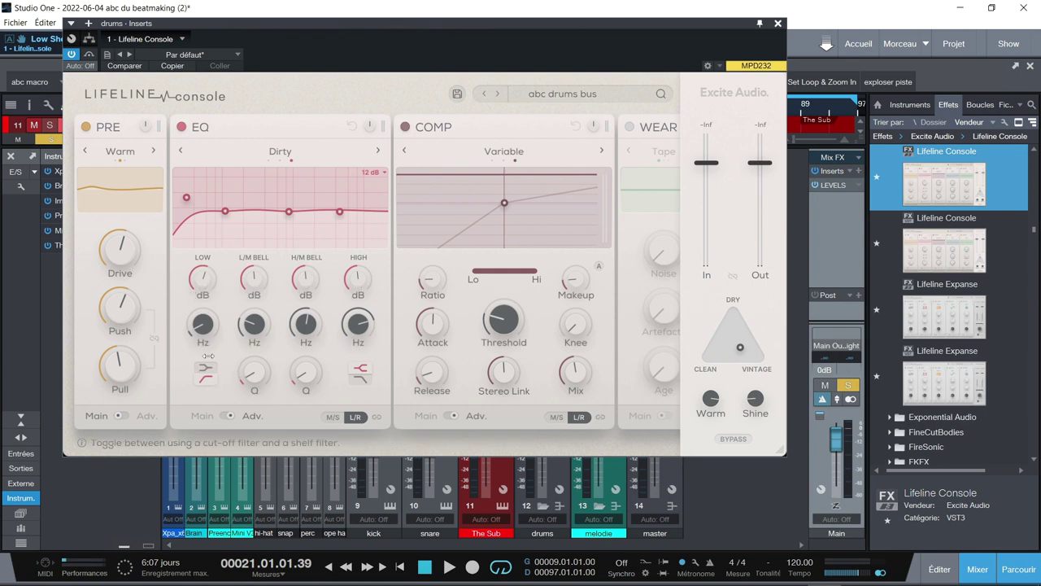
Step: Try the EQ's High band as a cut-off filter, restore its shelf, and switch the Low band to a shelf
left_click(360, 373)
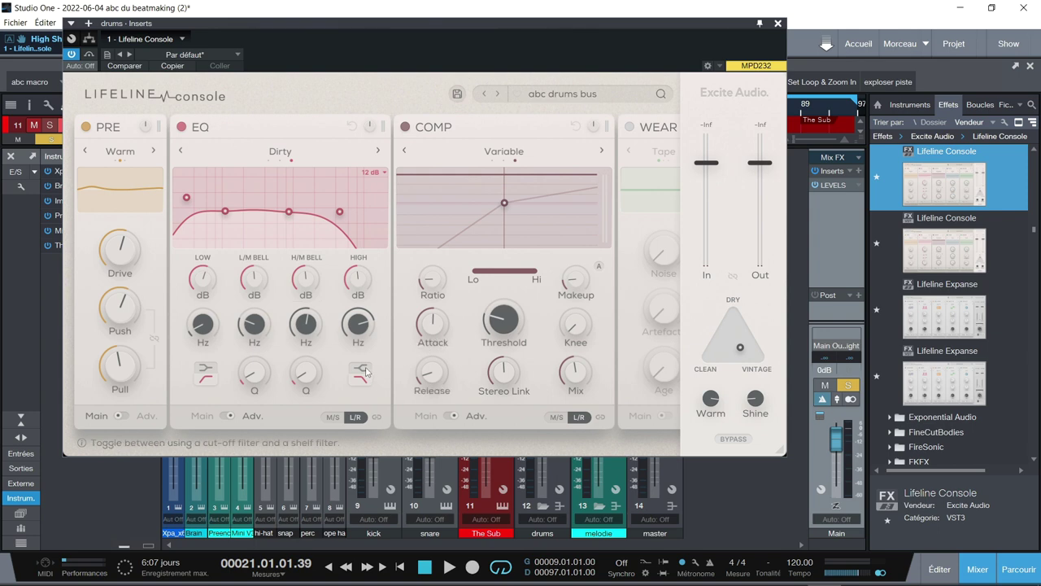
left_click(363, 372)
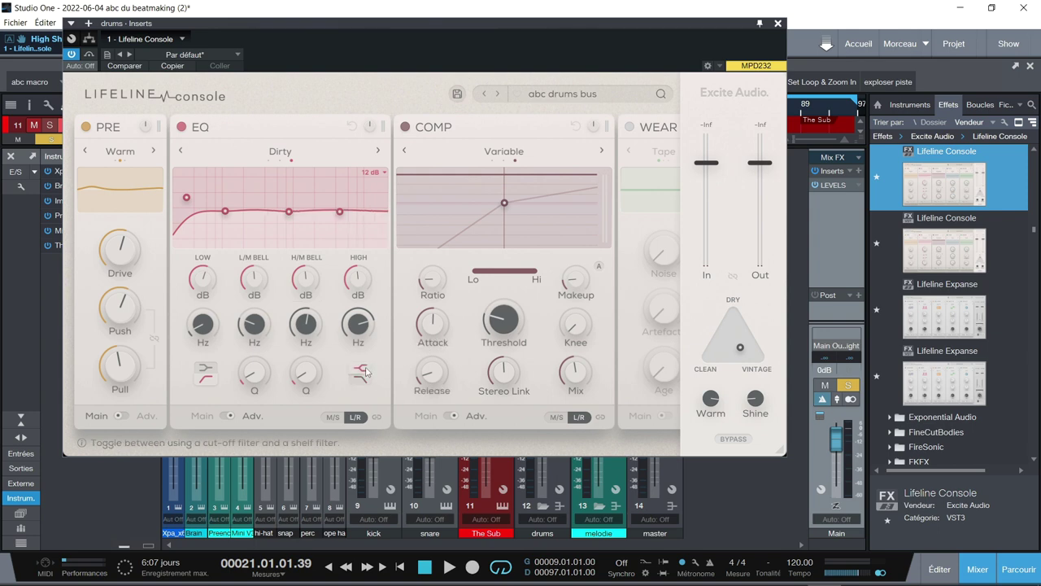
left_click(209, 373)
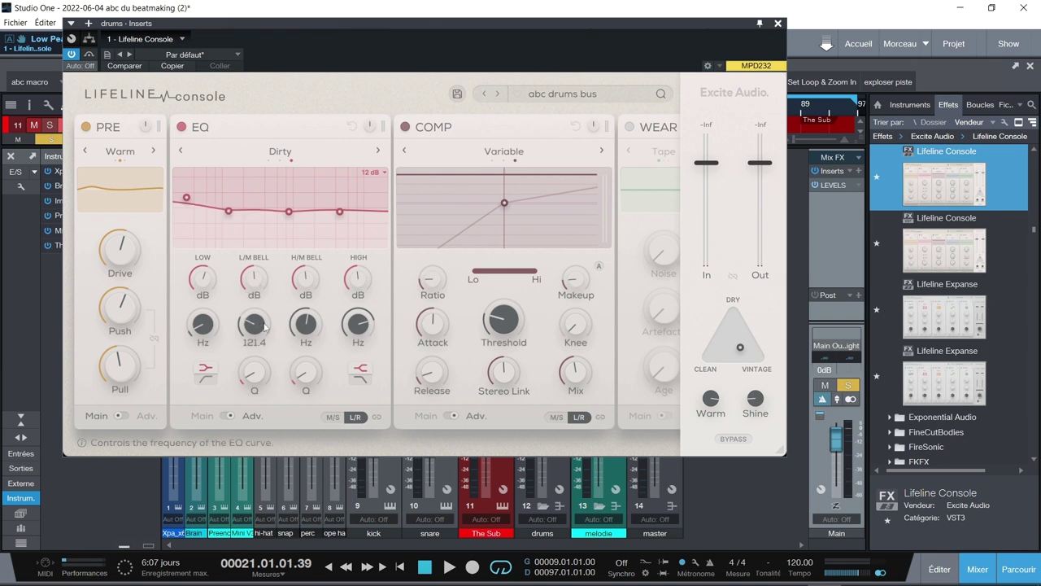
Step: Boost the L/M Bell at 198.7 Hz with a Q of 0.2, return Low to a cut-off filter and adjust the High shelf
left_click_drag(259, 282, 255, 257)
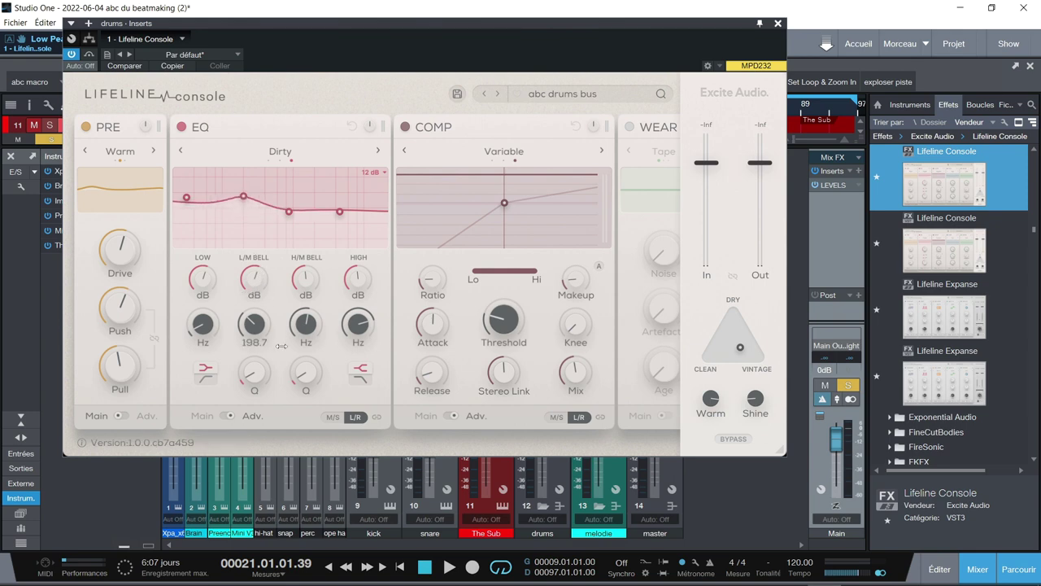
left_click_drag(263, 337, 269, 336)
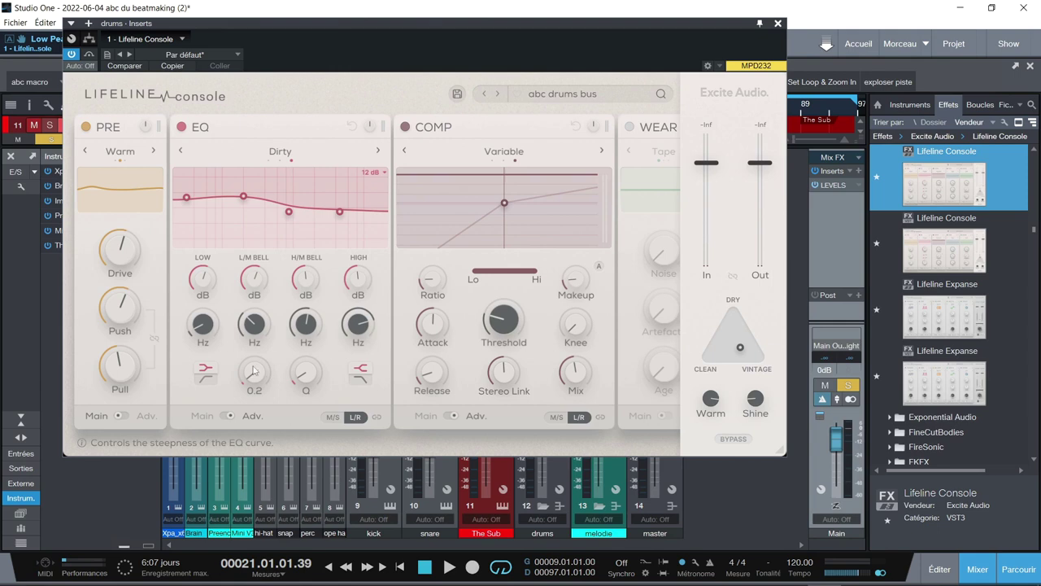
left_click(212, 385)
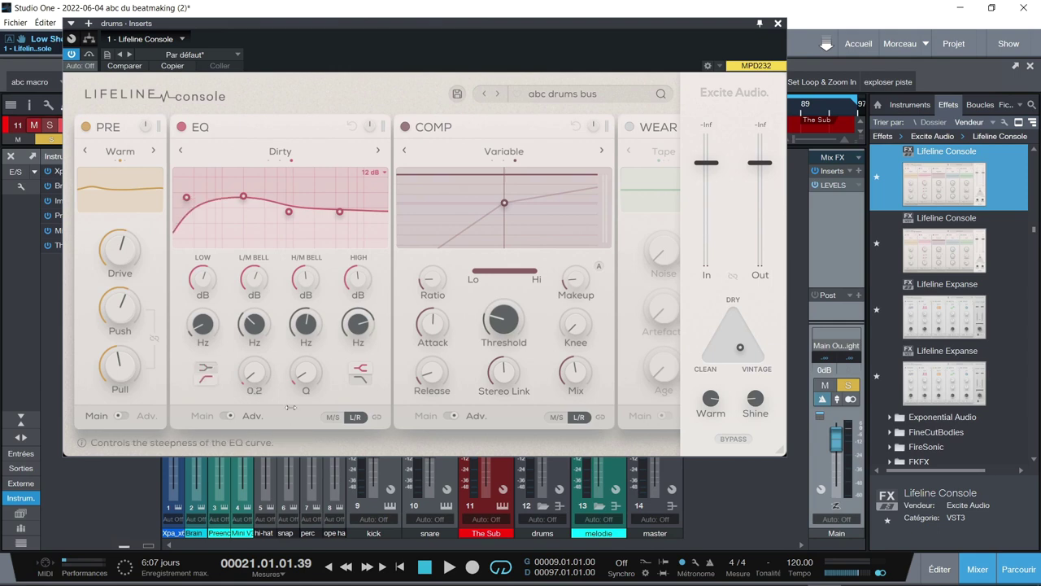
left_click(361, 379)
Step: Try the EQ display scale at 30 dB and 3 dB during playback, set it to 6 dB and slightly lower the L/M Bell node
left_click(382, 172)
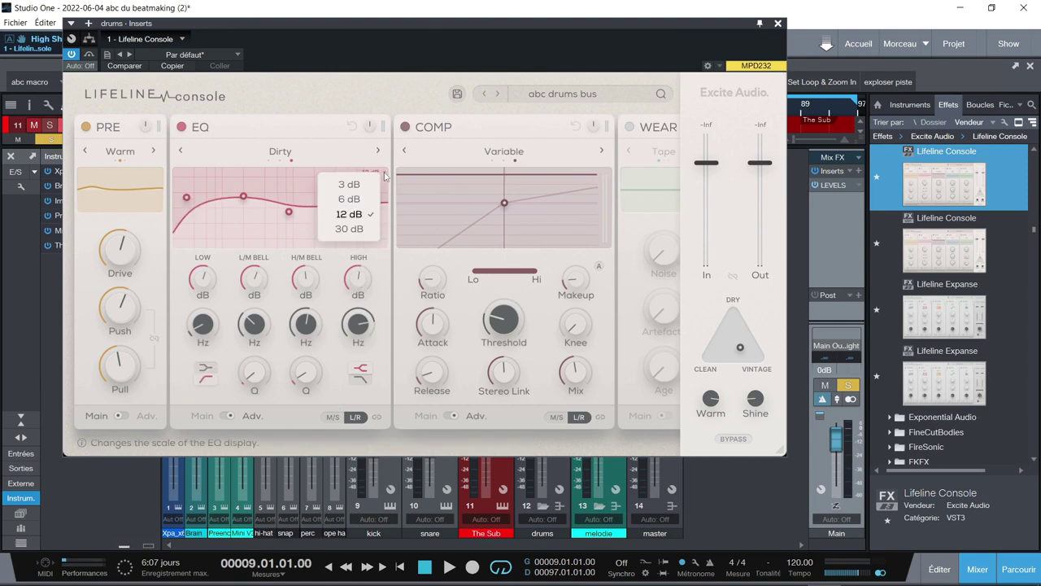
left_click(365, 230)
key("space")
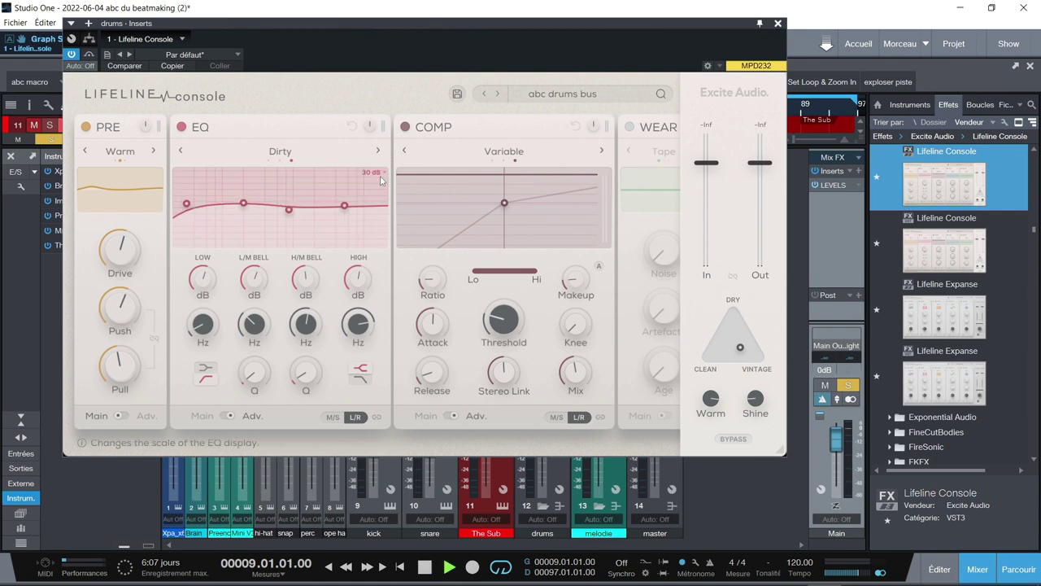
left_click(372, 174)
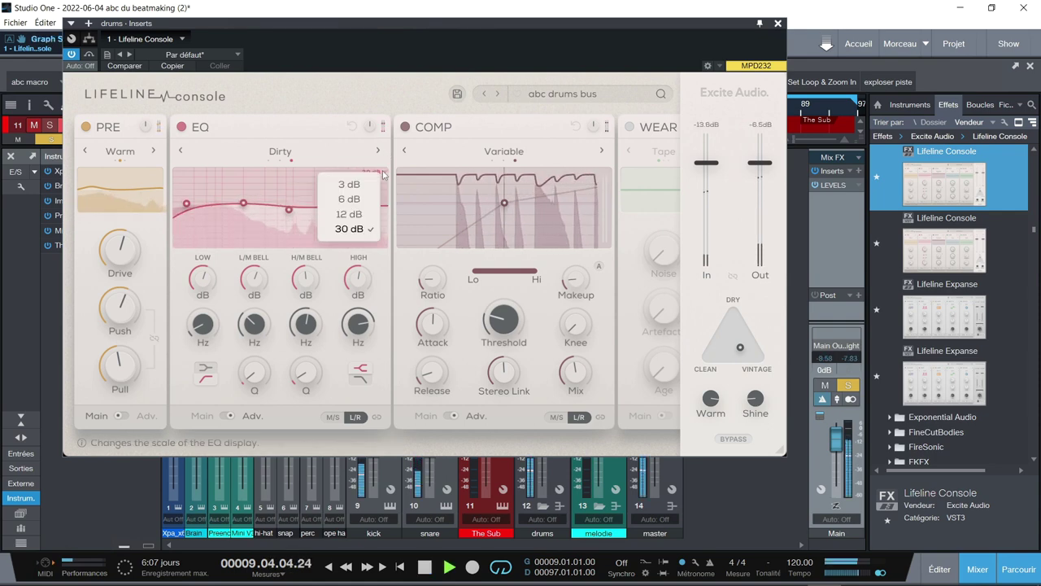
left_click(365, 181)
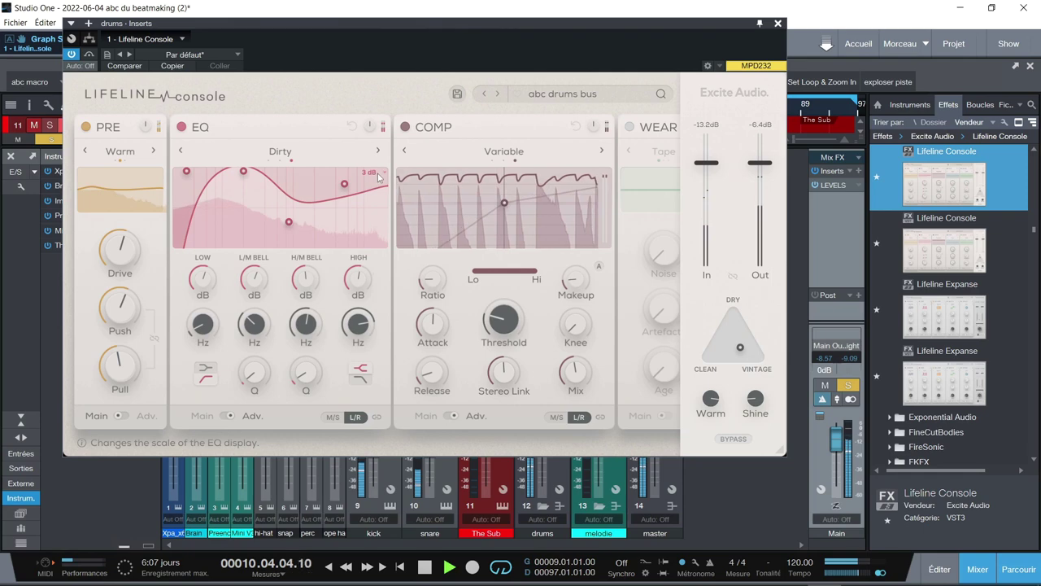
left_click(372, 173)
left_click(363, 200)
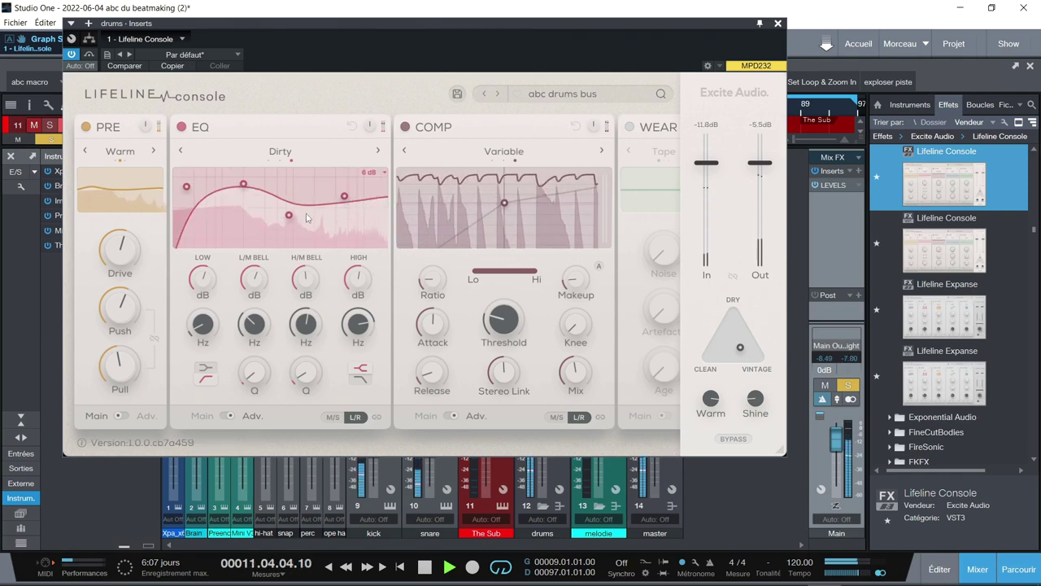
left_click_drag(243, 186, 238, 194)
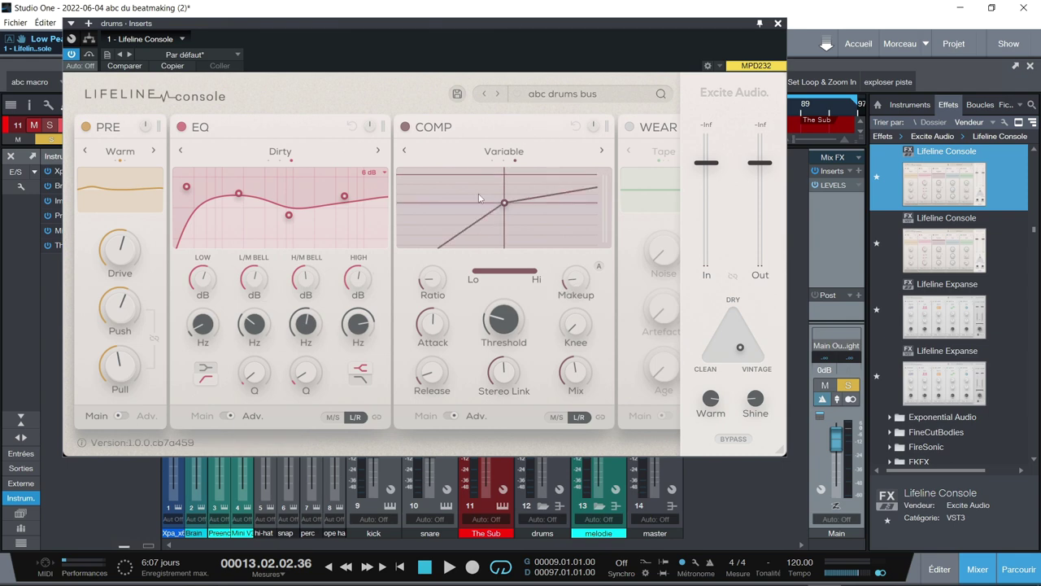
Step: Auto-set the compressor's makeup gain during playback, and raise the lowest frequency it processes to 266 Hz
key("space")
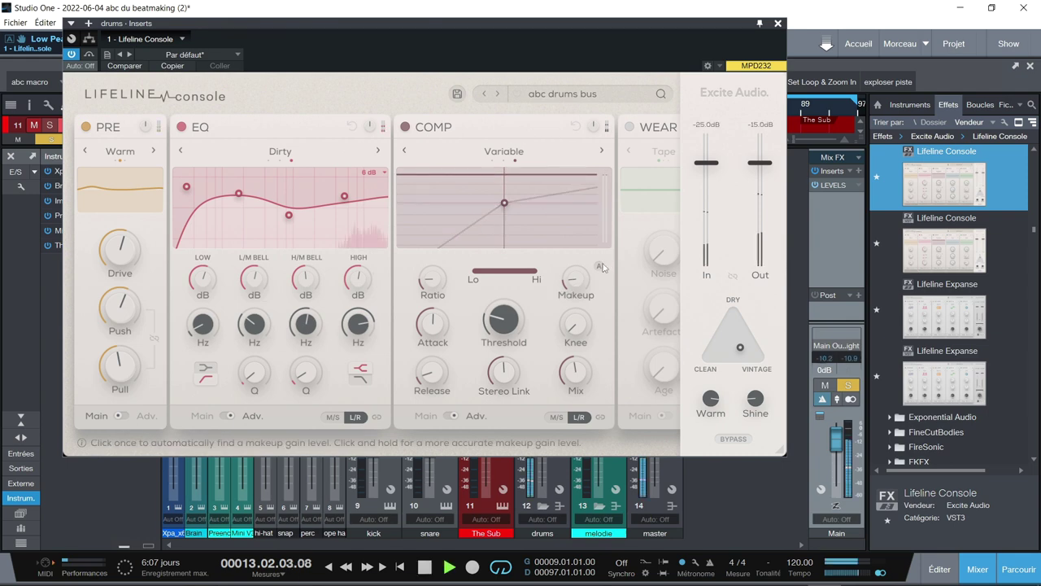
left_click(600, 266)
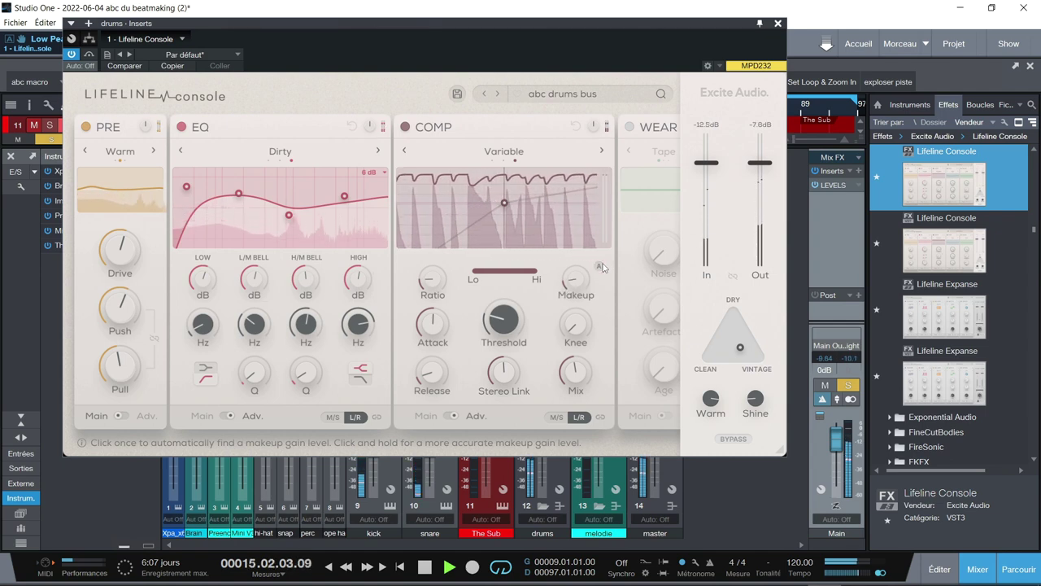
key("space")
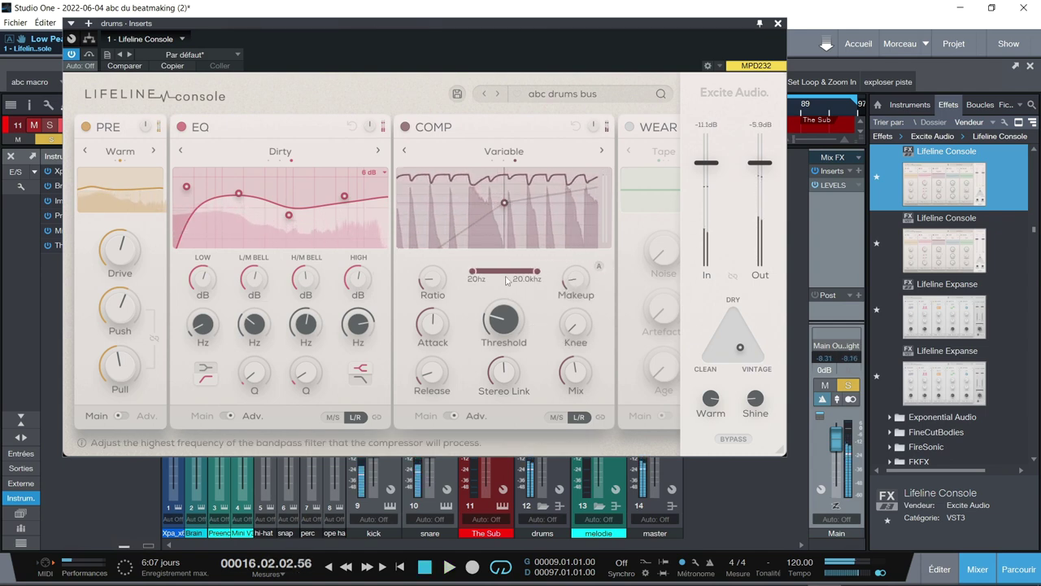
left_click_drag(480, 273, 495, 280)
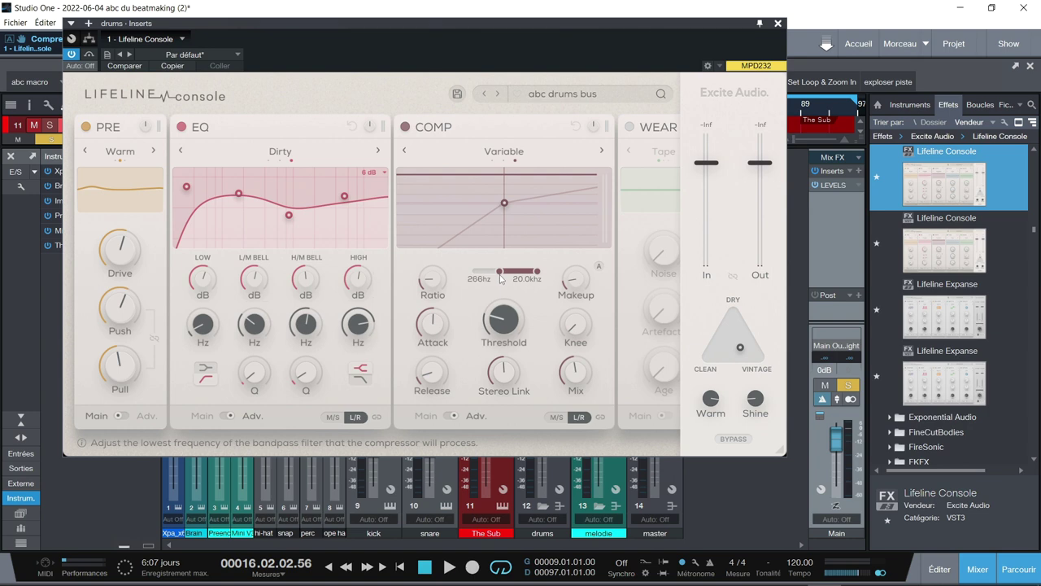
left_click(599, 266)
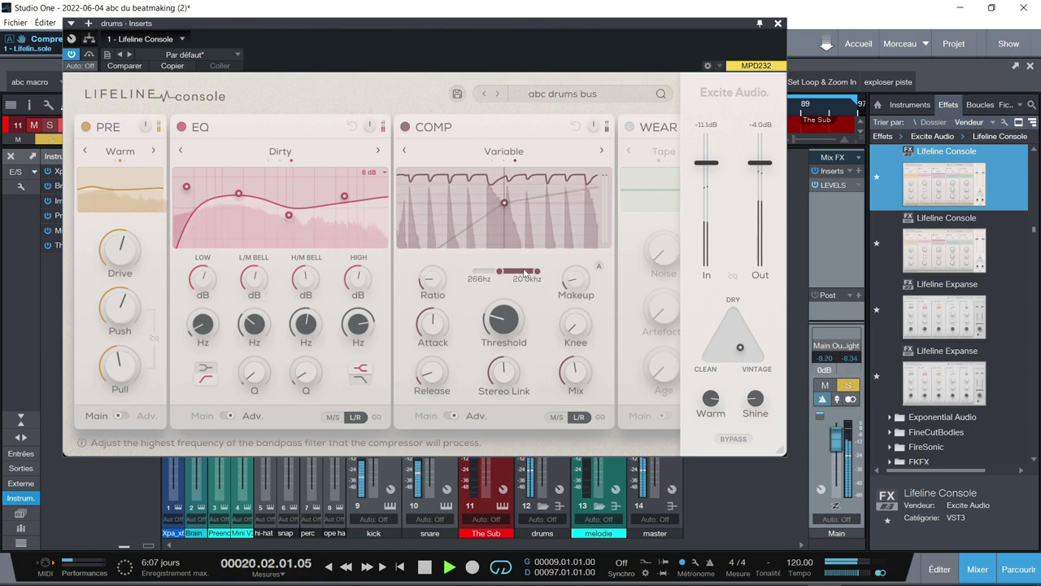
Step: Set the compressor's threshold to -27.1 dB, try full stereo link and reduce it to 0%
left_click_drag(501, 318, 506, 260)
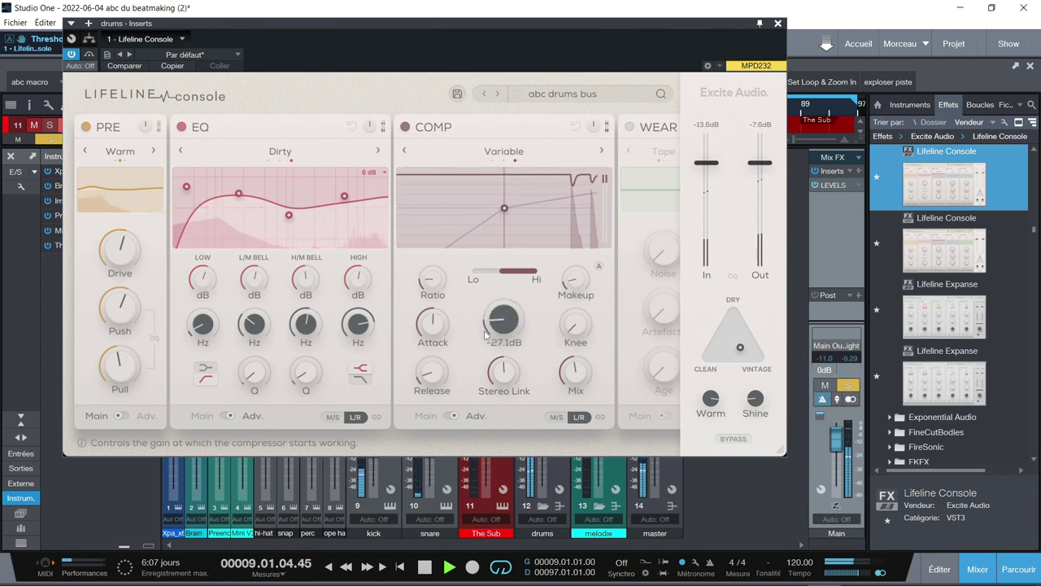
key("space")
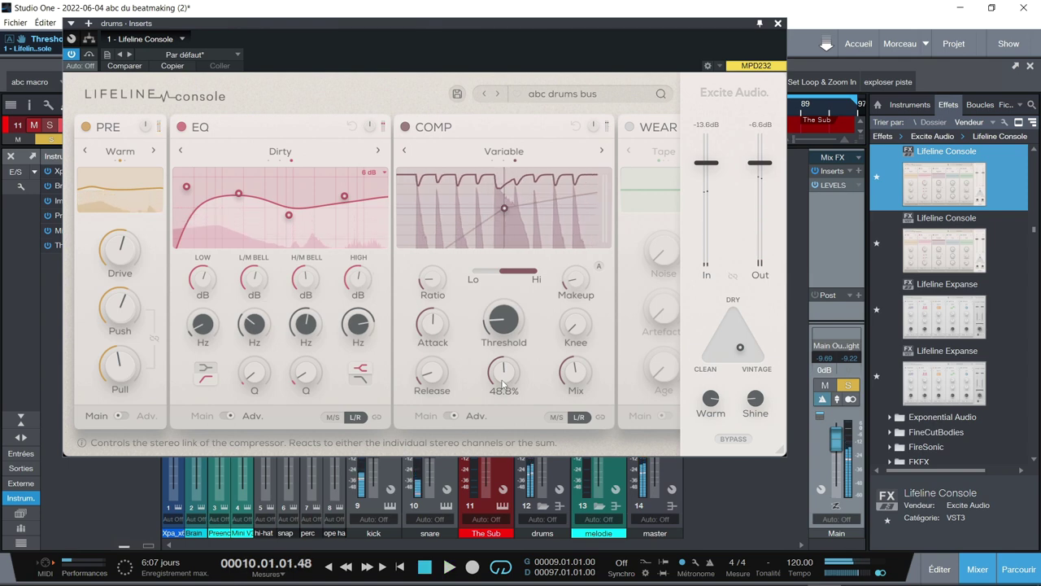
left_click_drag(501, 382, 478, 280)
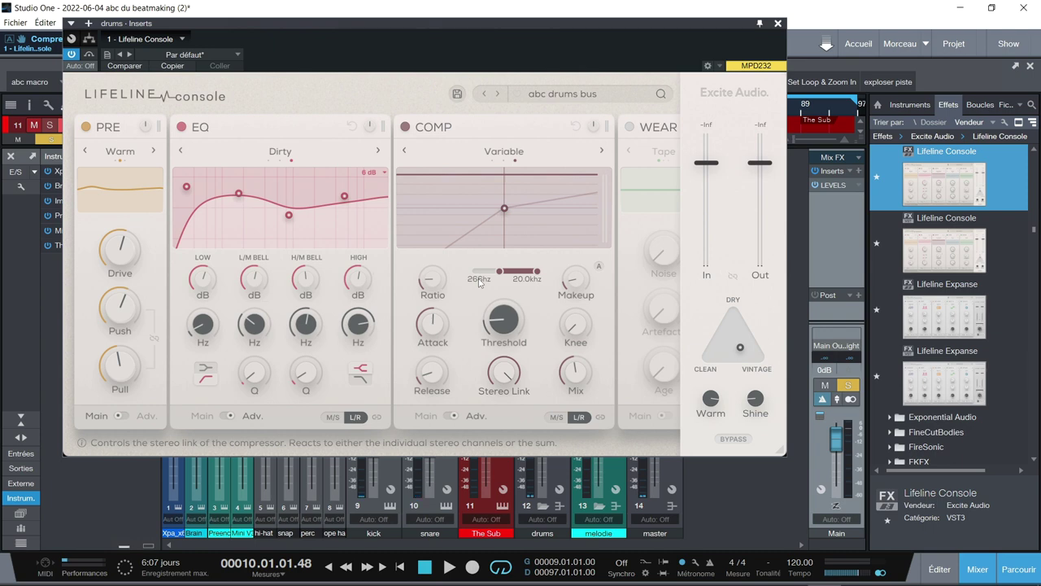
mouse_move(515, 384)
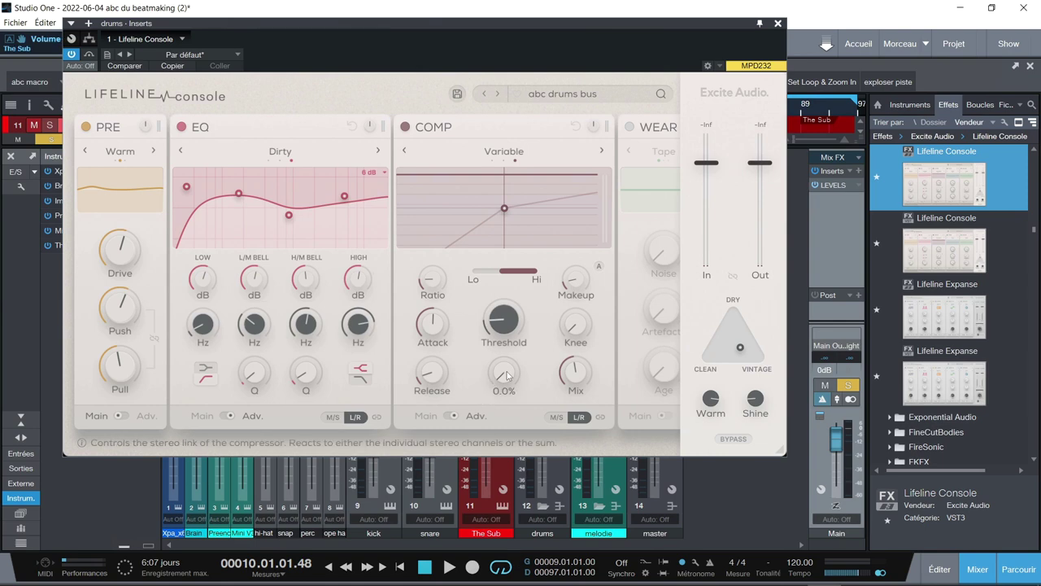
Step: Audition the compressor's Mix at fully compressed during playback, and reduce it to a partial blend with the dry signal
mouse_move(588, 376)
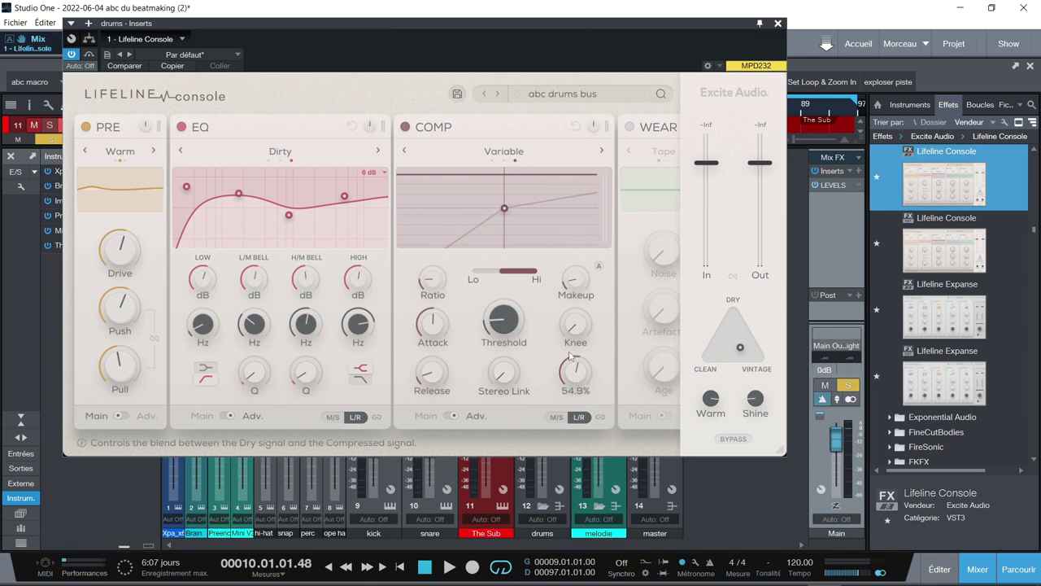
key("space")
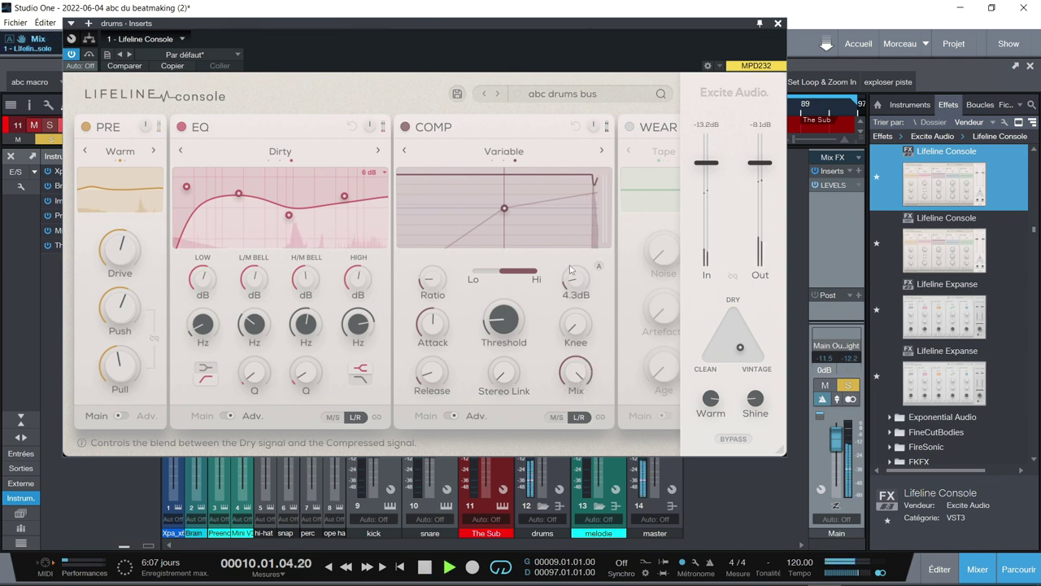
mouse_move(524, 322)
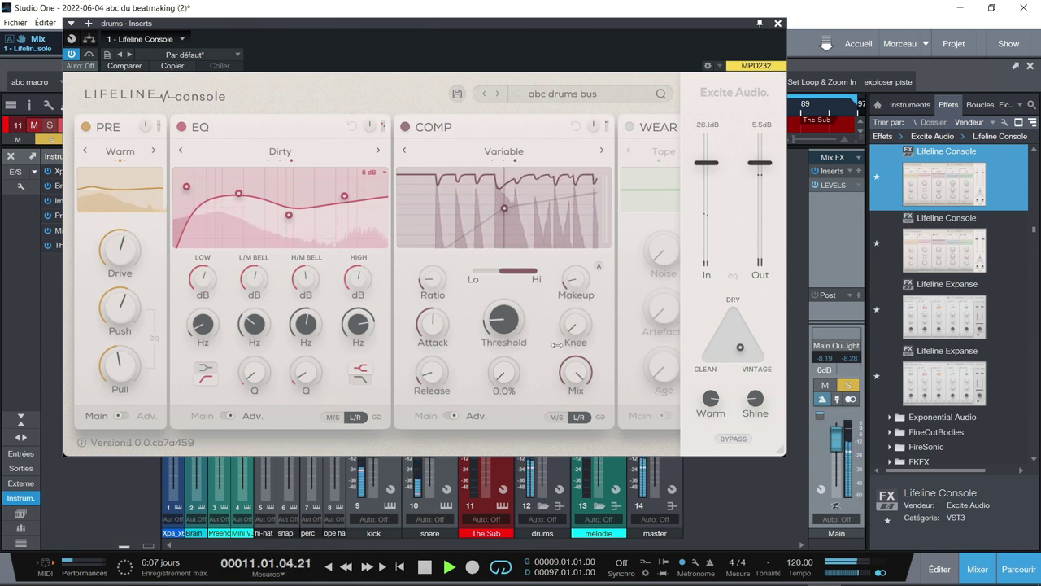
left_click_drag(577, 376, 550, 498)
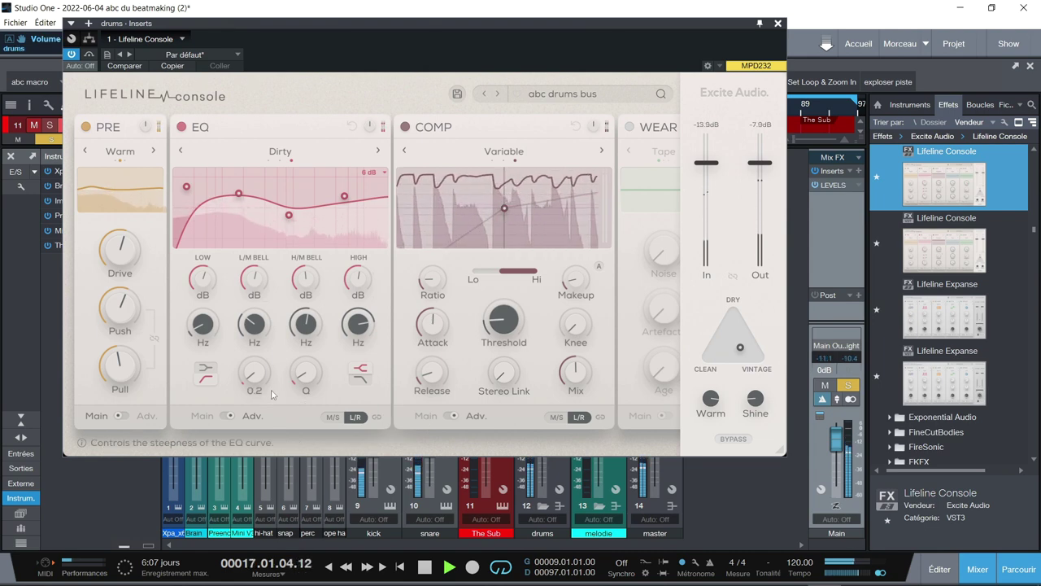
Step: On the PRE module's advanced page, try the Low End filter at 244.4 Hz, bring it back down and adjust the Drive
left_click(120, 417)
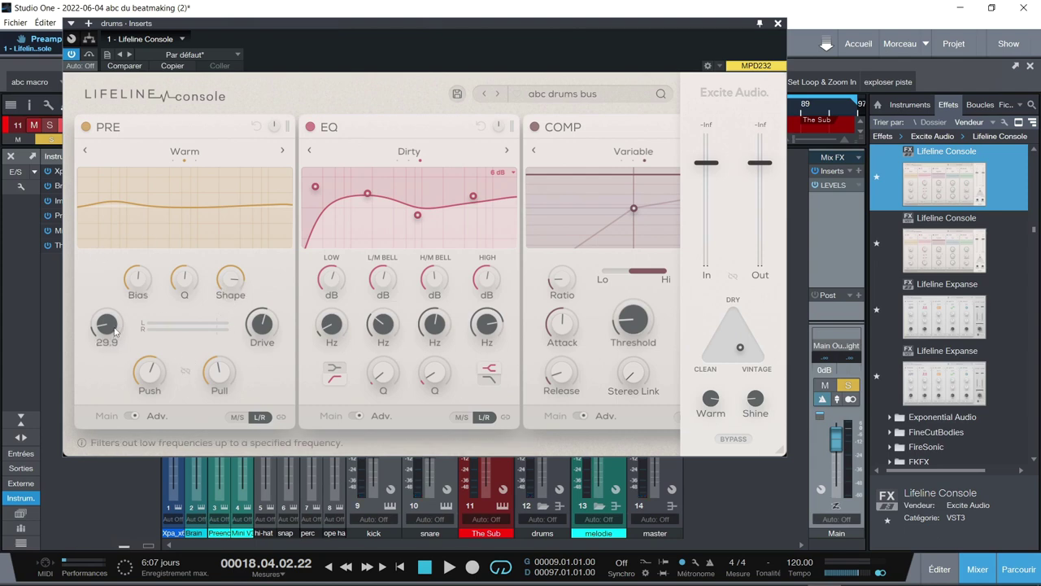
key("space")
left_click_drag(111, 329, 101, 222)
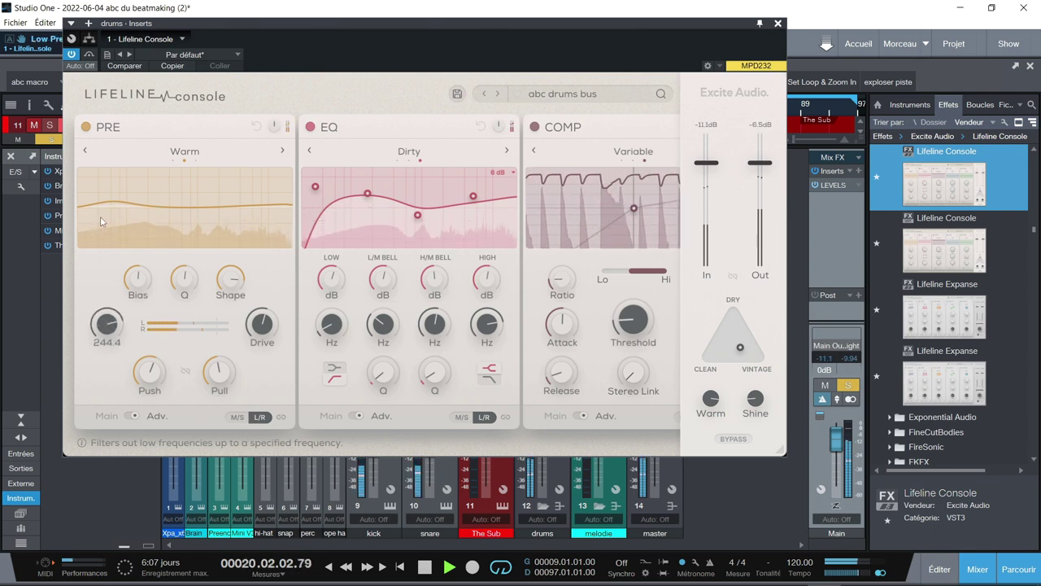
left_click_drag(108, 175, 97, 329)
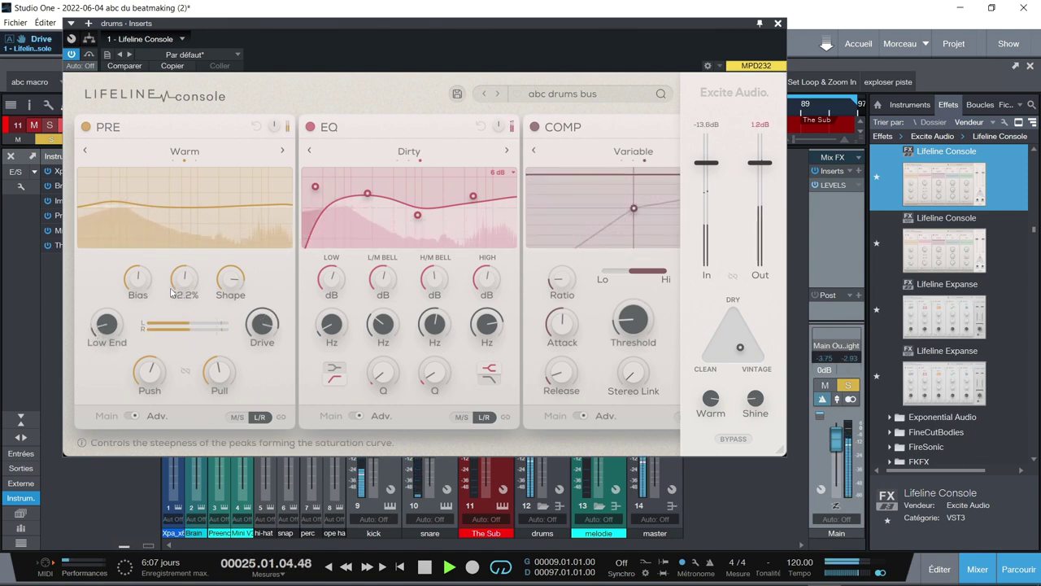
left_click_drag(260, 366, 245, 356)
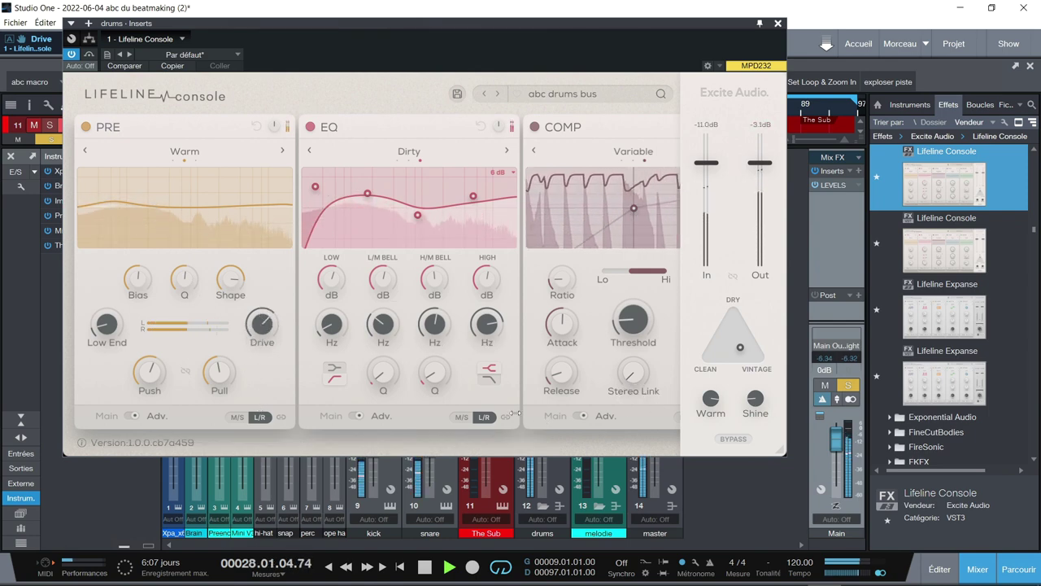
Step: Return the EQ to its main page and automatically rematch the compressor's makeup gain
left_click(355, 416)
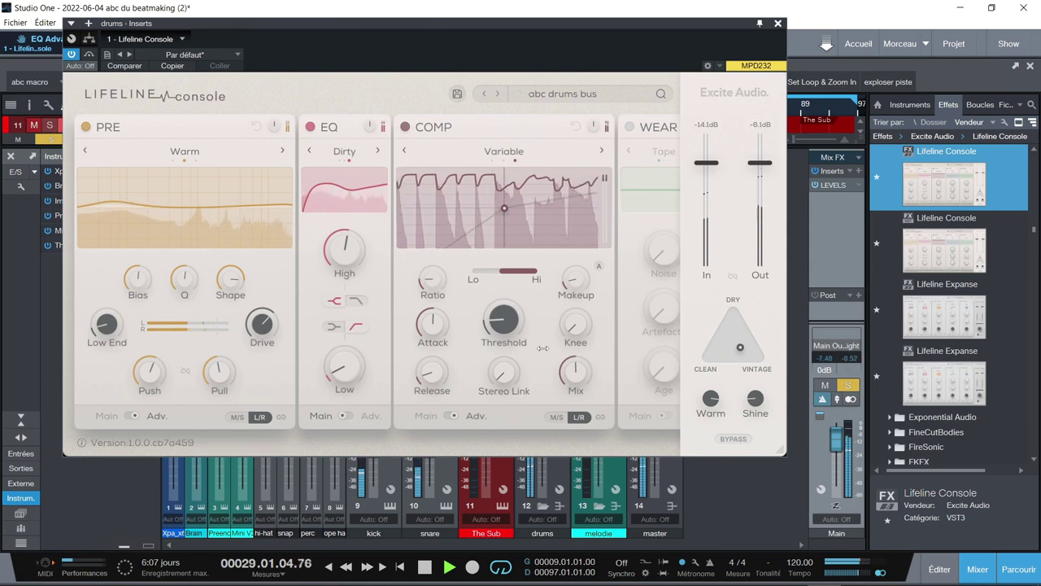
left_click(597, 267)
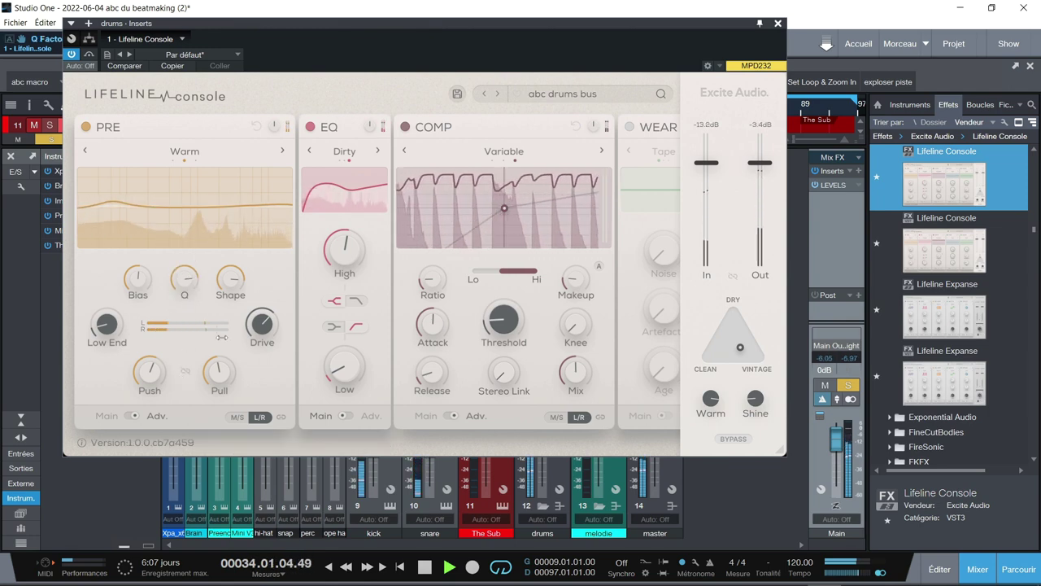
Step: Reshape the PRE saturation curve with its Q, Push at 100% and Pull at 76.4%, and stop playback
left_click_drag(214, 255, 182, 445)
left_click_drag(148, 372, 159, 262)
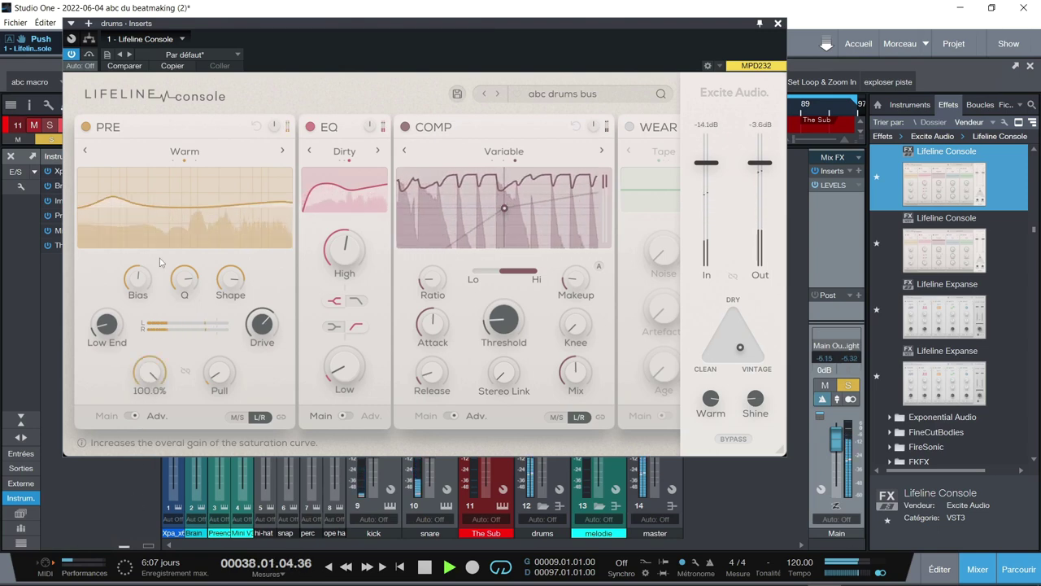
left_click_drag(219, 373, 206, 263)
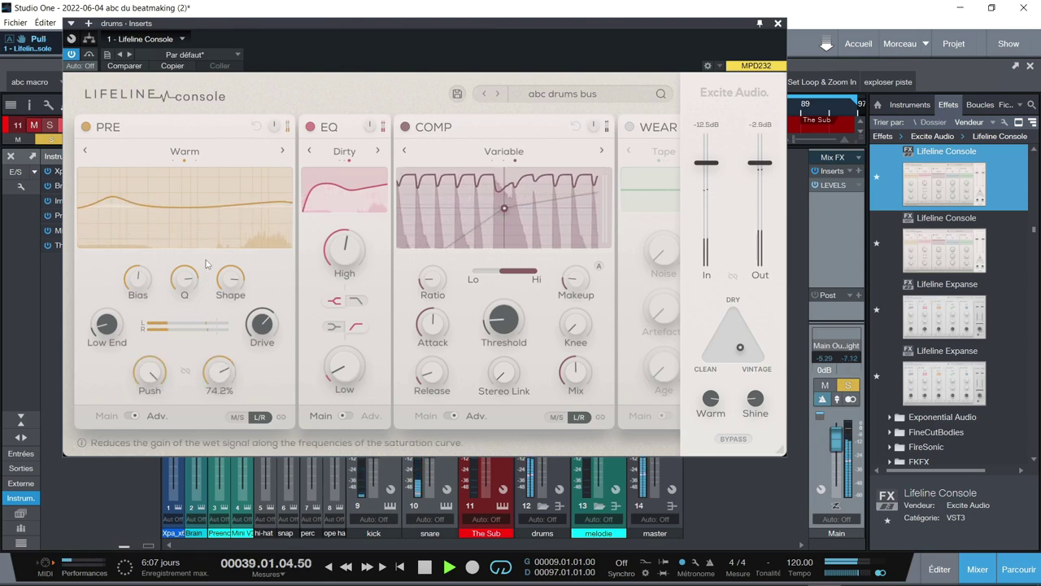
key("space")
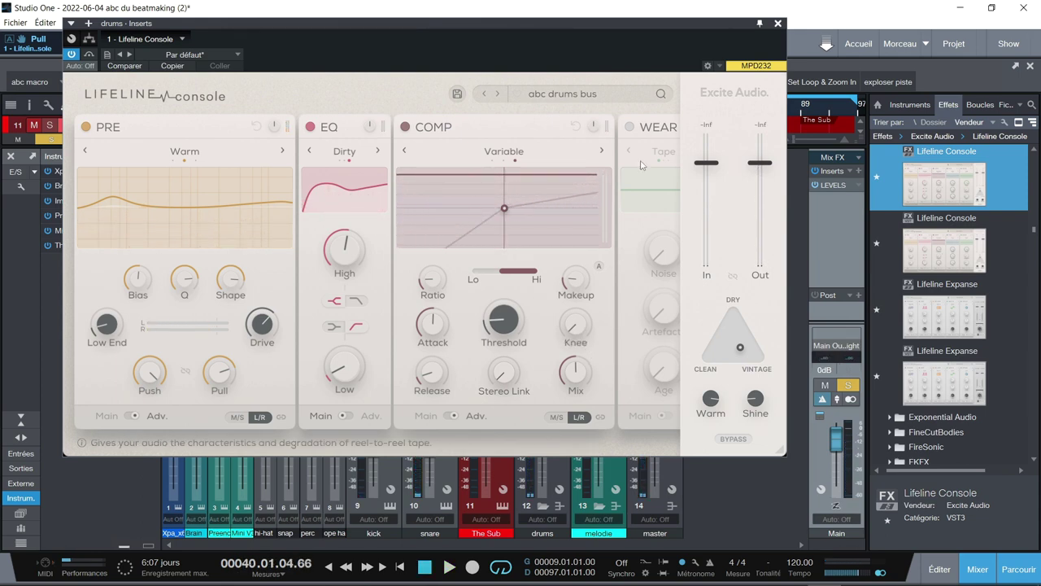
Step: Close the drums bus plugin and view the Lifeline Console settings on the kick channel
left_click(774, 25)
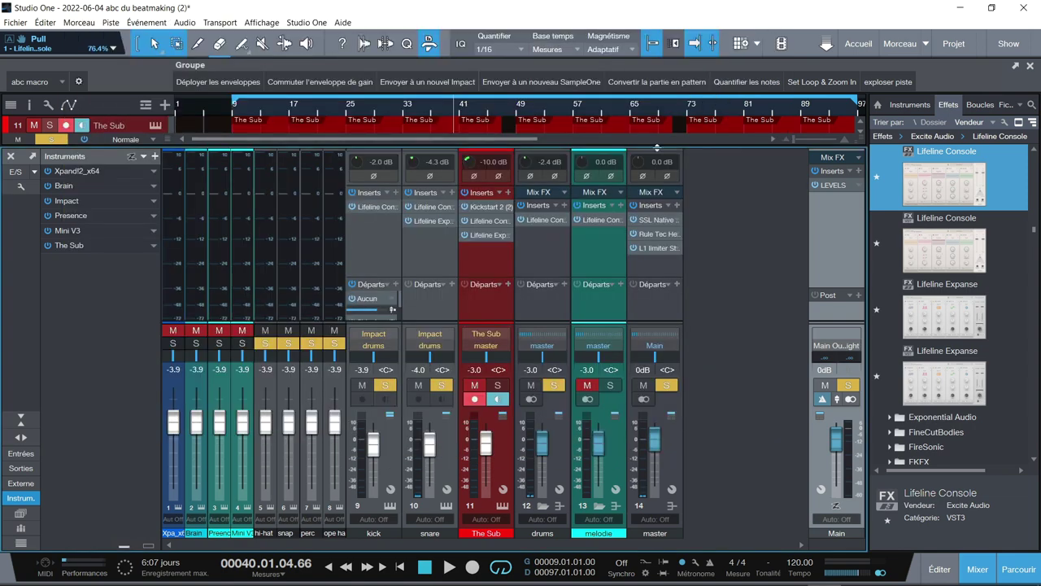
left_click(382, 206)
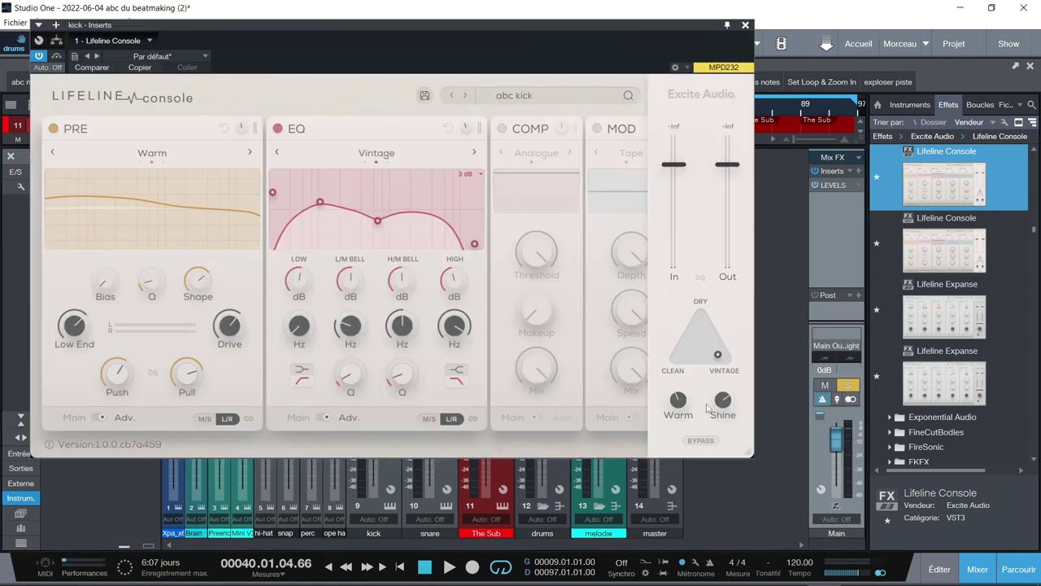
left_click(746, 26)
Step: Solo the kick instead of the drums bus, and compare it during playback with its Lifeline Console bypassed and active
left_click(554, 385)
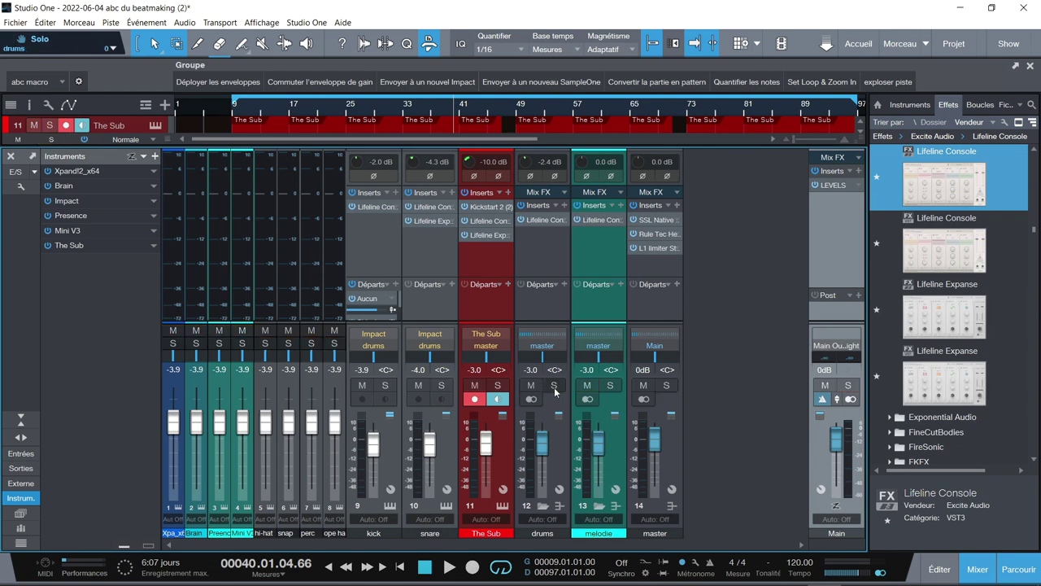
left_click(386, 386)
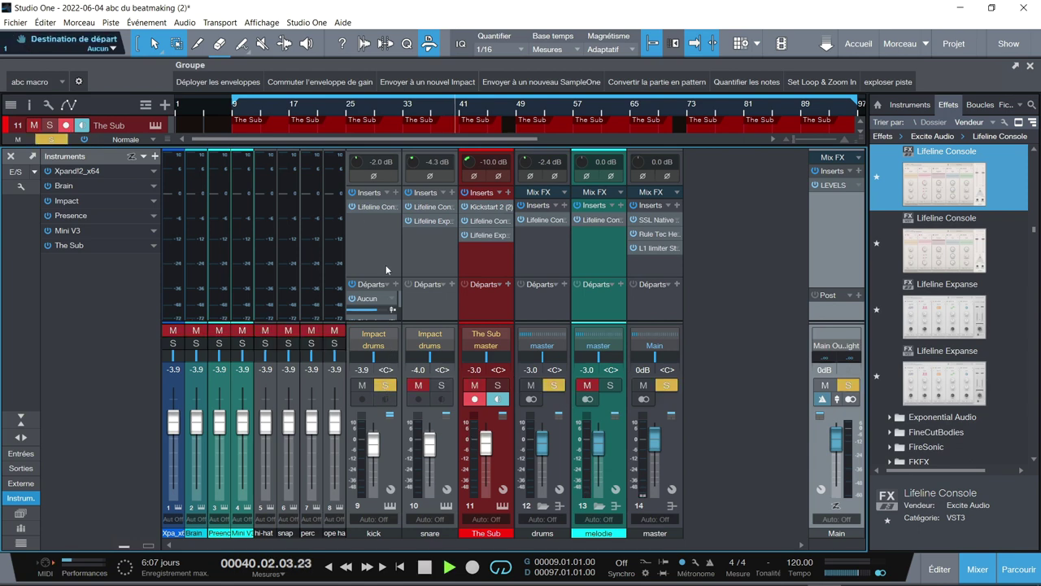
left_click(367, 206)
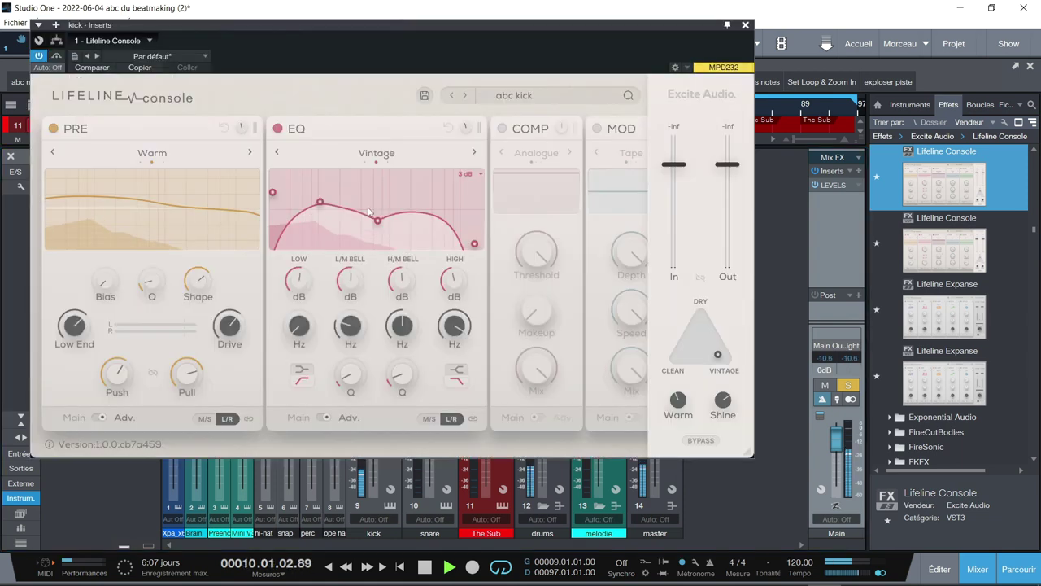
left_click(699, 440)
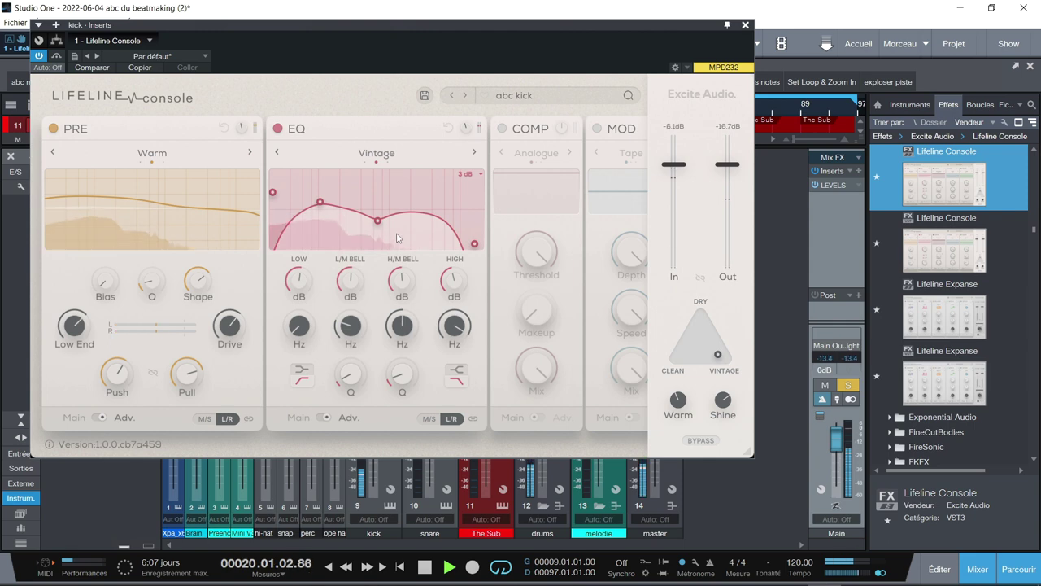
left_click(745, 25)
key("space")
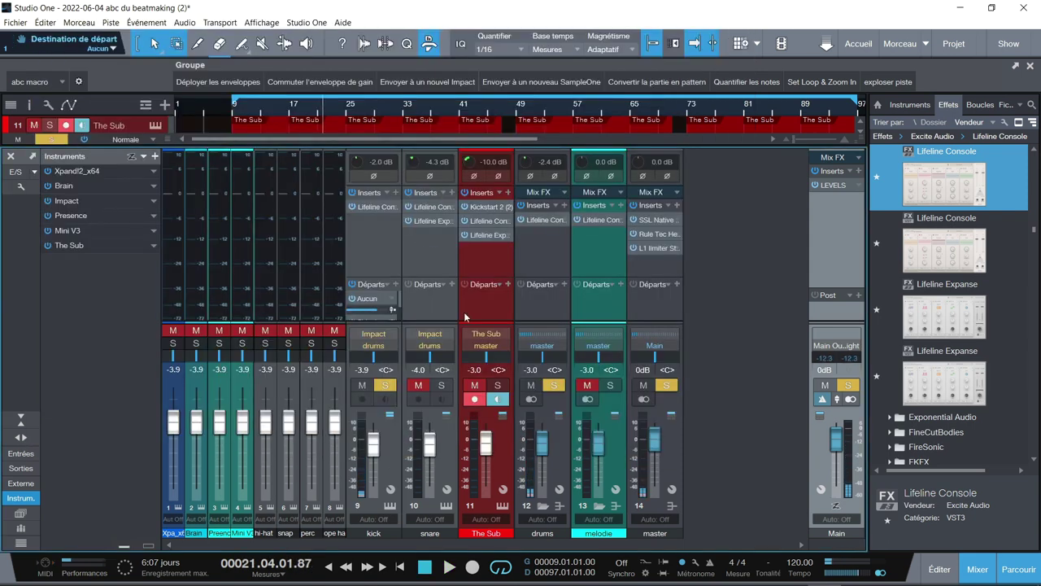
Step: Add the snare to the solo and view its Lifeline Console and Lifeline Expanse settings
left_click(441, 386)
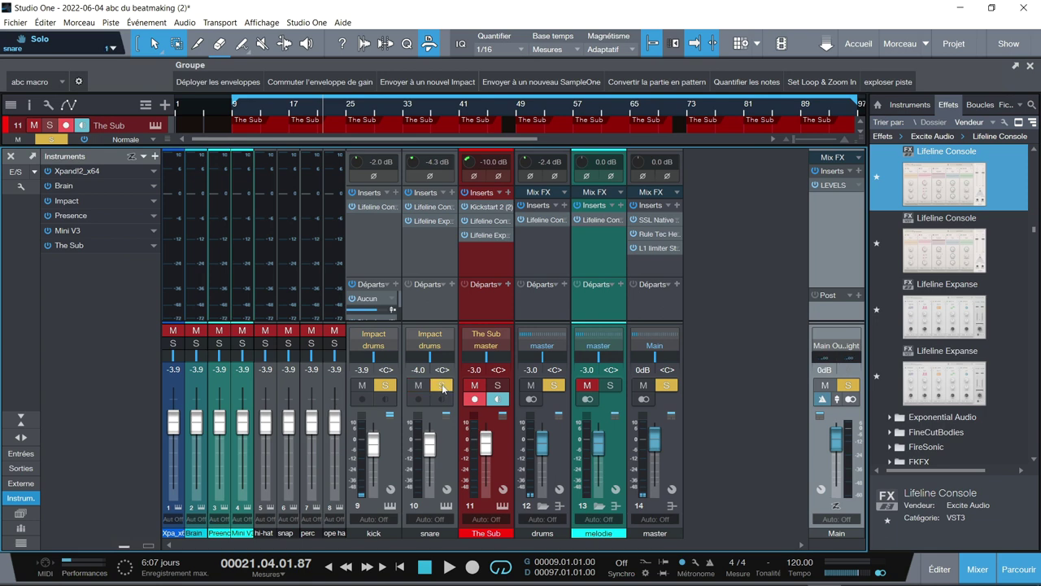
left_click(436, 206)
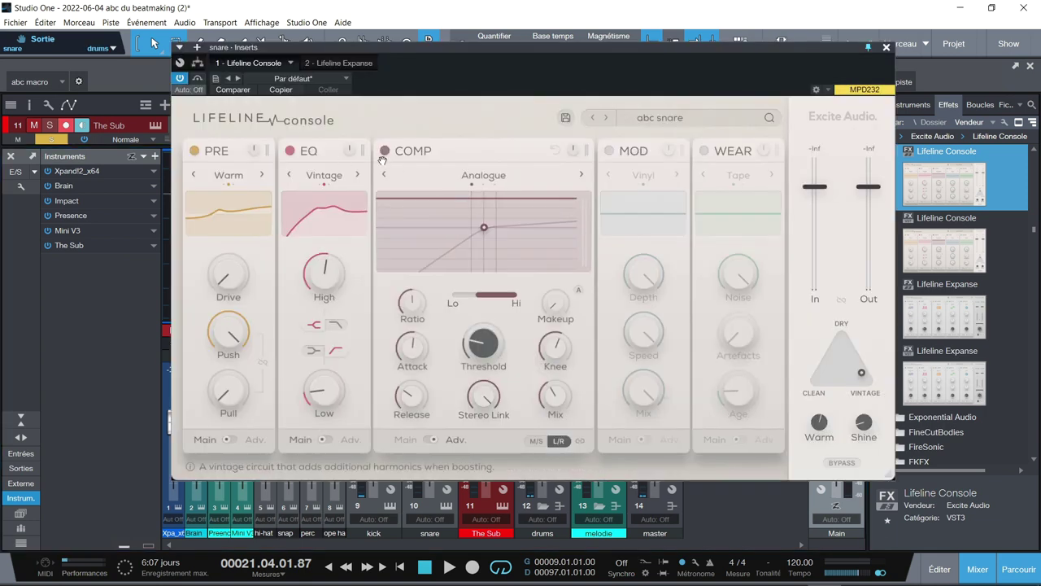
left_click(362, 65)
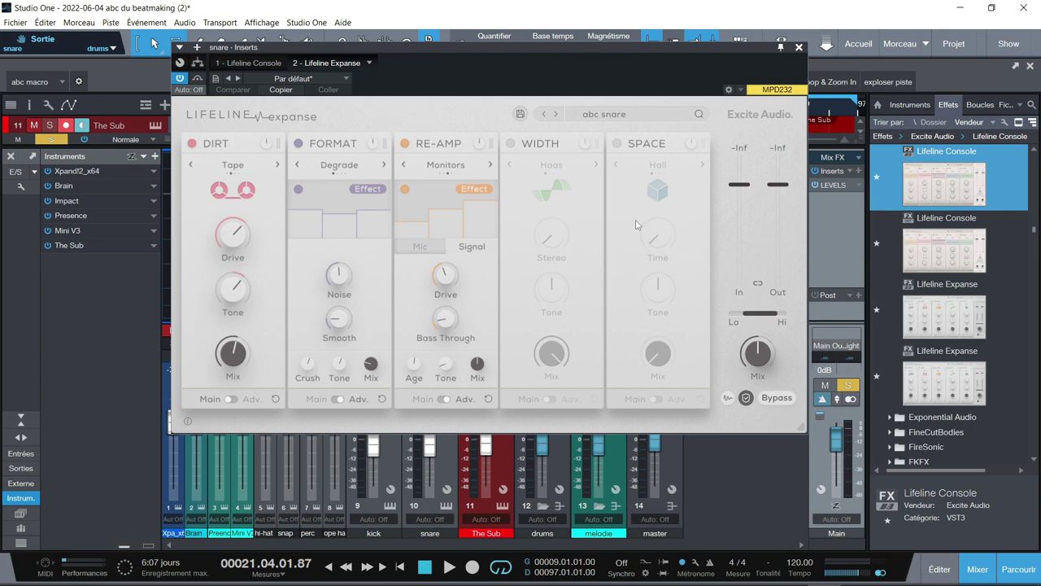
key("Escape")
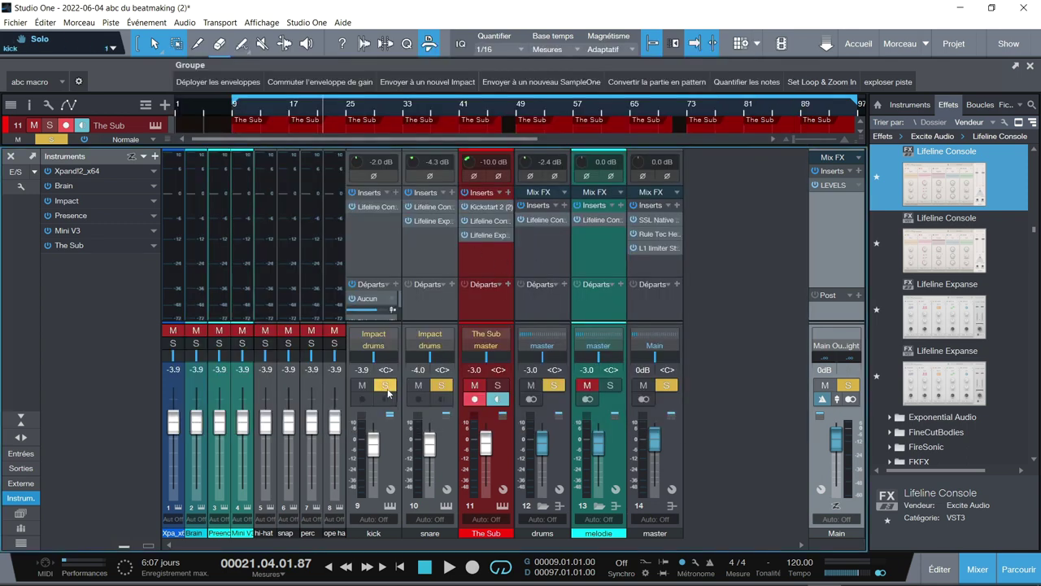
Step: Solo the whole drums bus and compare it during playback with all insert effects bypassed and active
key("space")
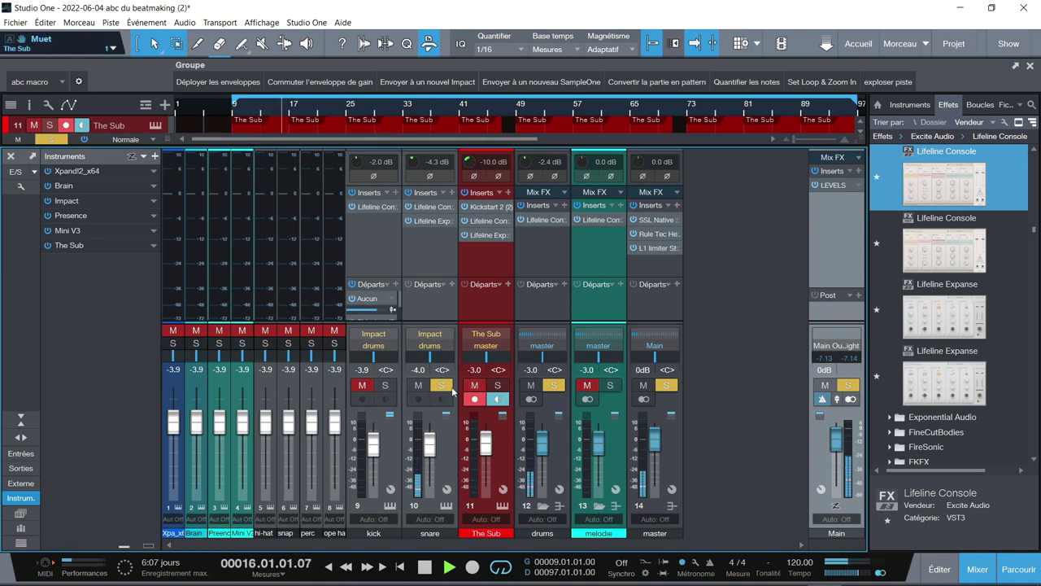
left_click(554, 384)
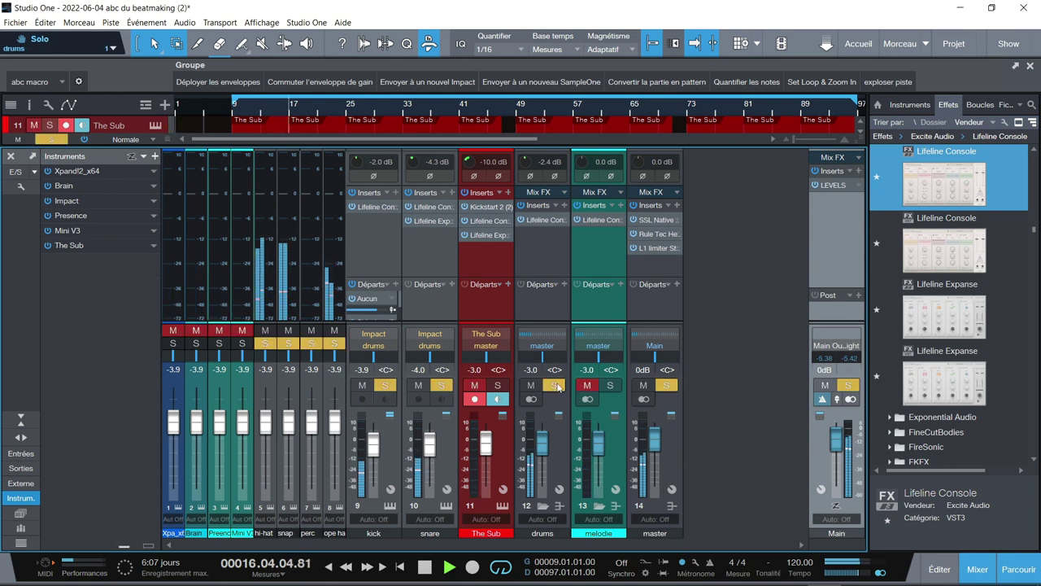
left_click(521, 205)
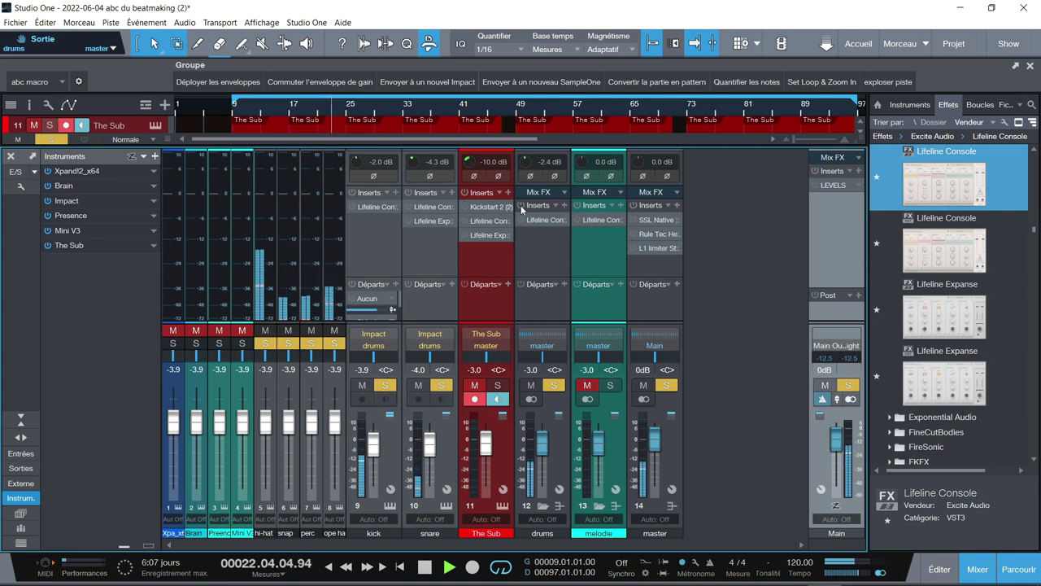
key("Home")
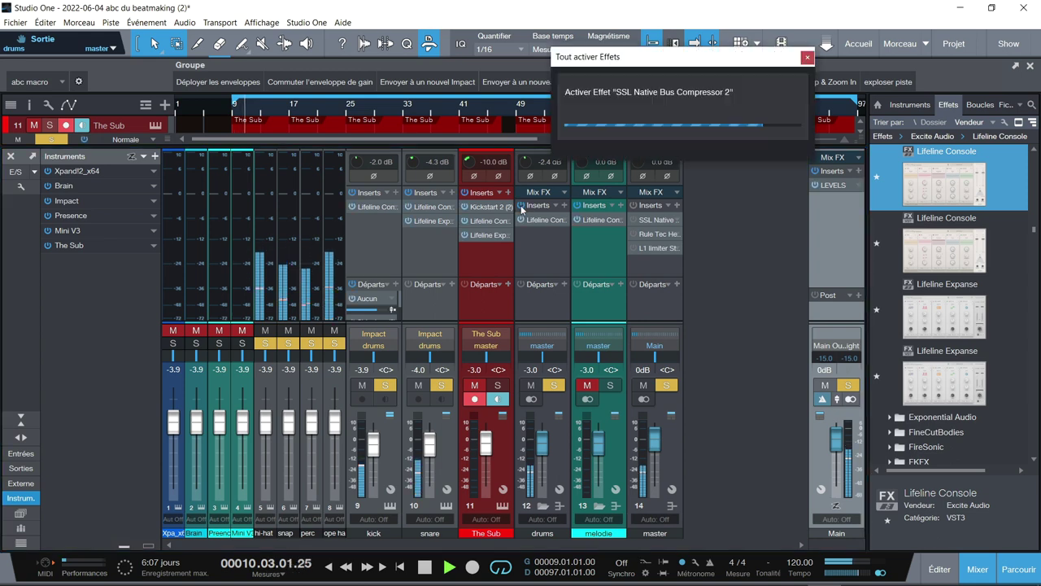
left_click(520, 205)
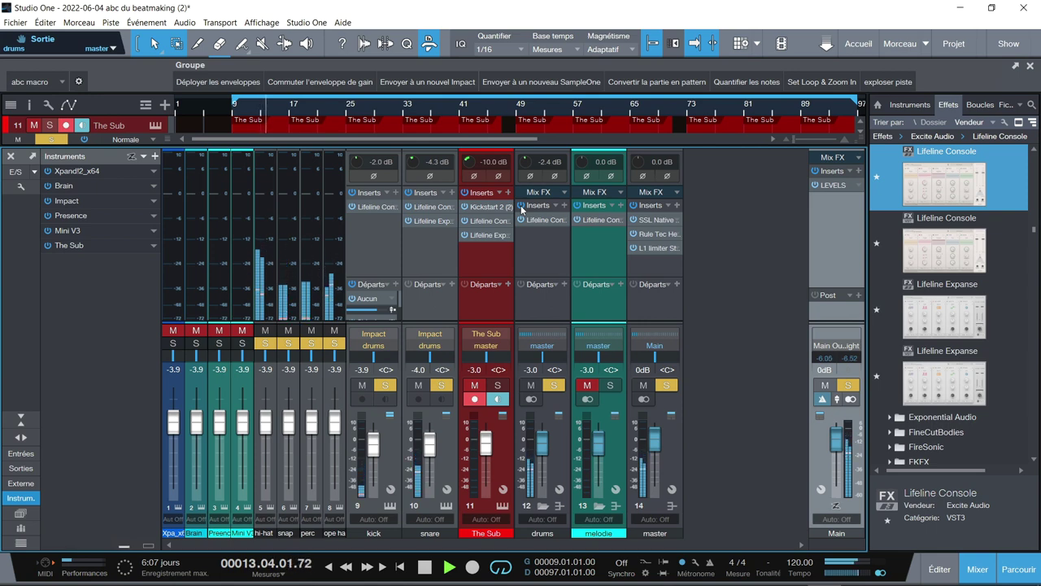
key("space")
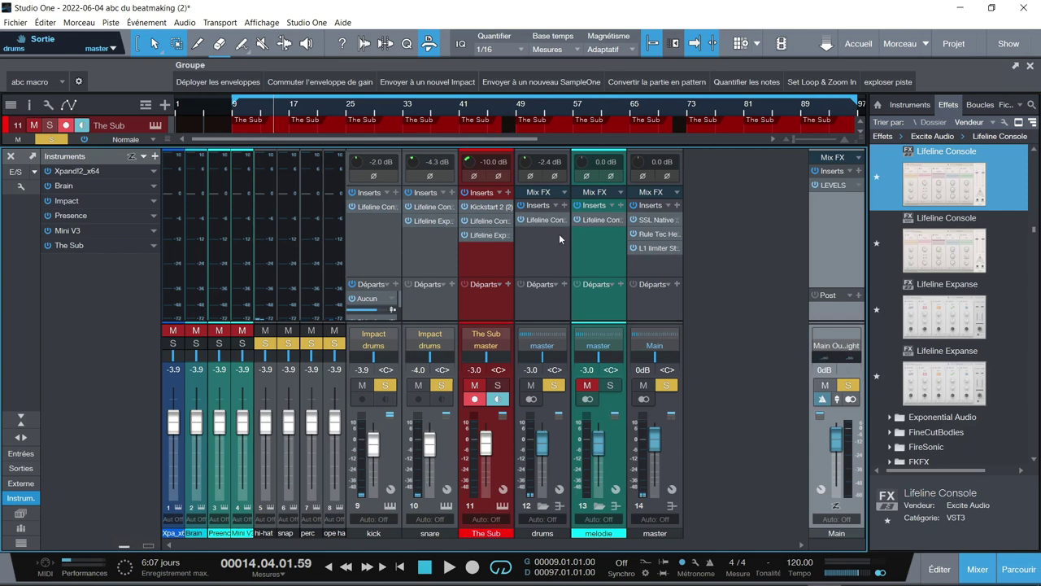
Step: Solo the melodie bus instead of the drums, widen the mixer channels, and view the Filterstep settings on the Mini V3 channel
left_click(588, 385)
left_click(611, 386)
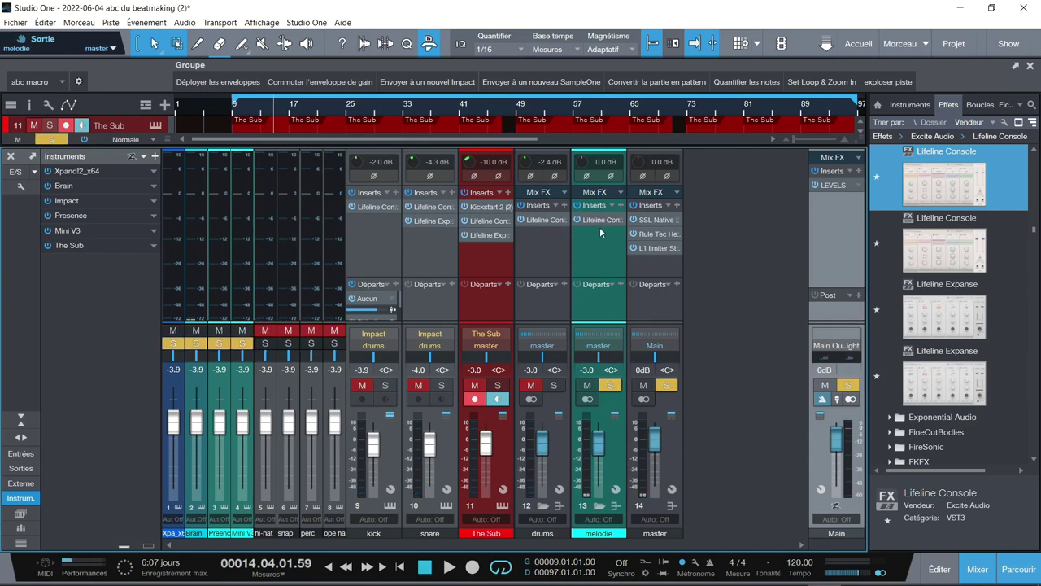
left_click(22, 439)
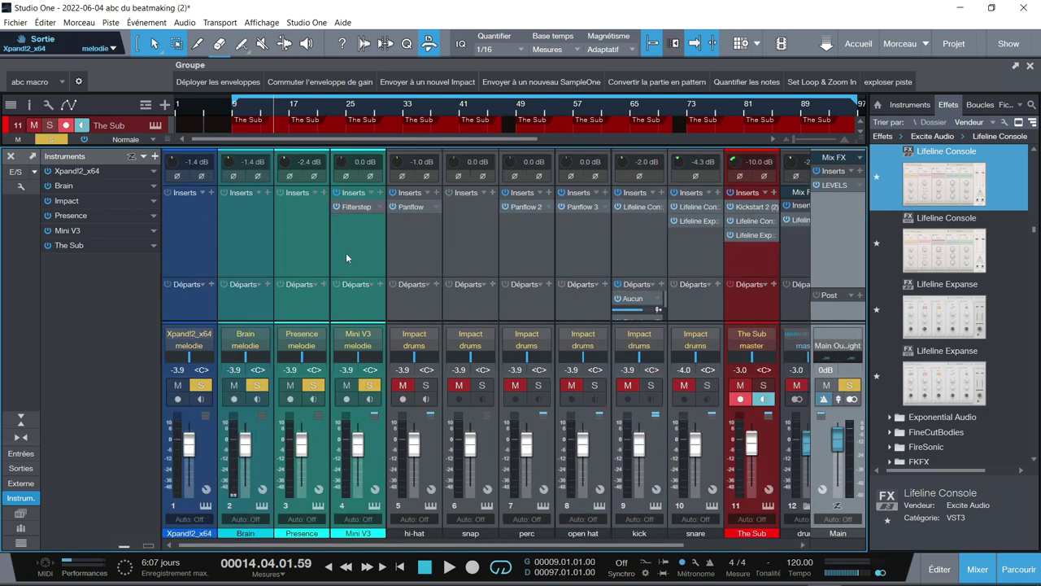
left_click(358, 207)
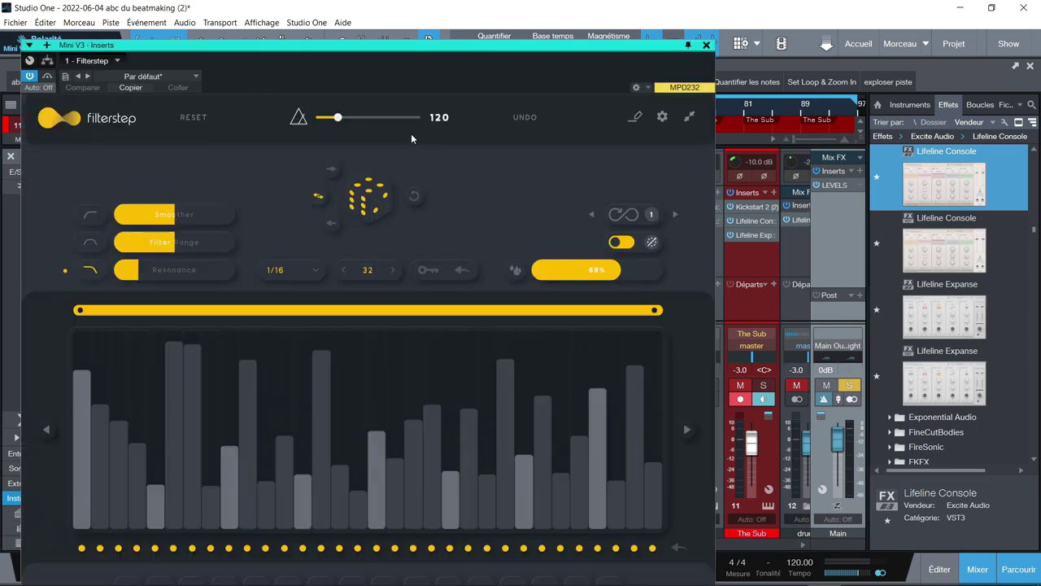
left_click(440, 299)
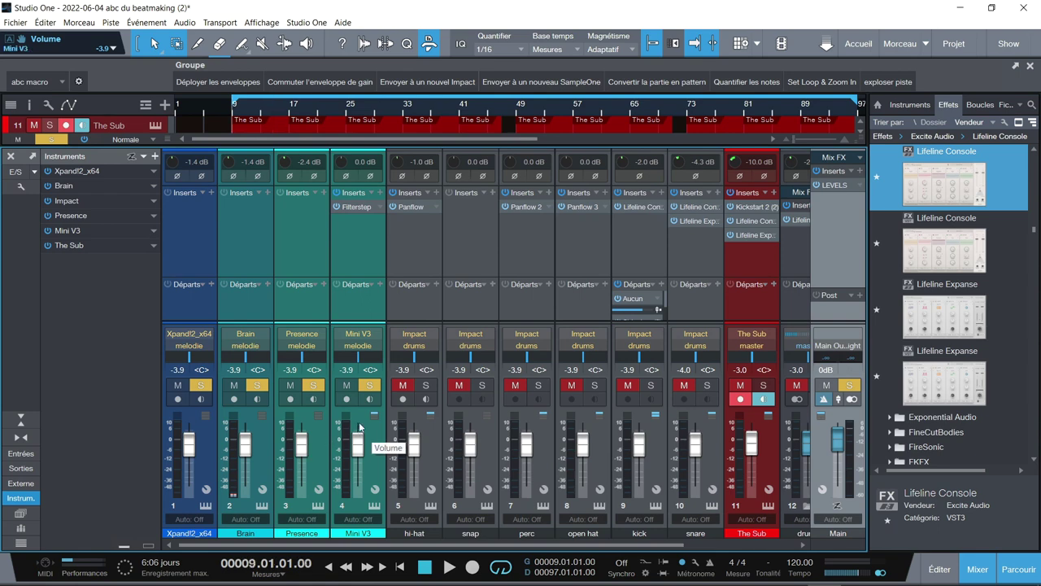
Step: Listen to the soloed melodie from bar 9 and open the melodie bus's Lifeline Console
key("space")
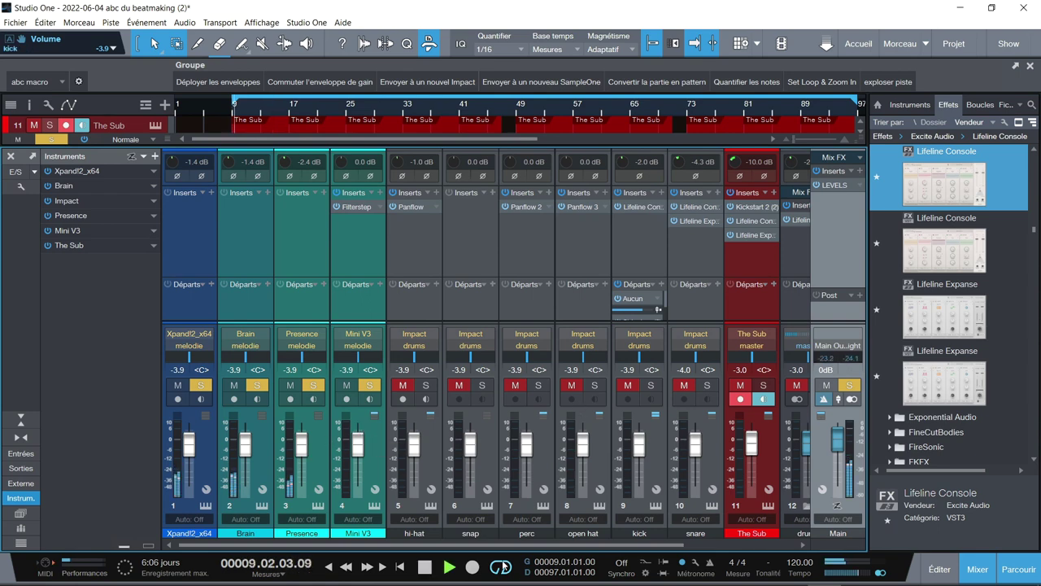
scroll(465, 545, "right", 3)
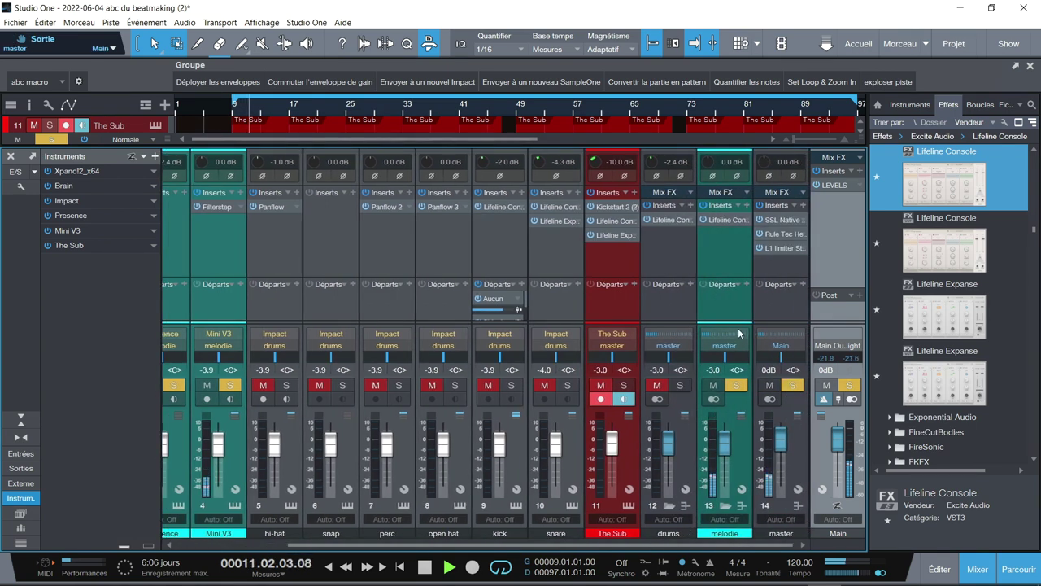
left_click(720, 221)
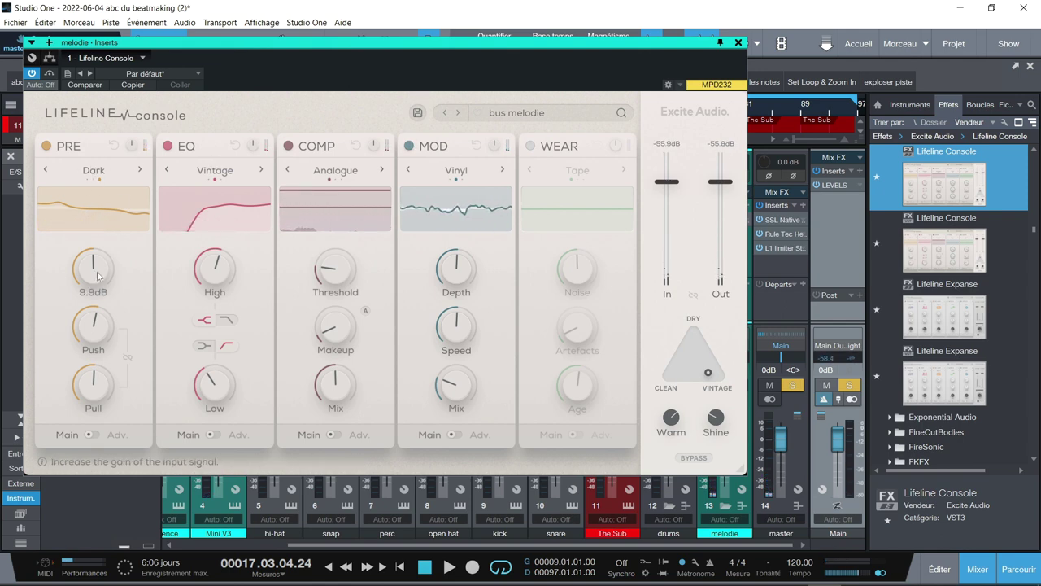
Step: Examine the melodie bus's PRE, EQ and COMP modules on their advanced pages
mouse_move(240, 375)
left_click(91, 434)
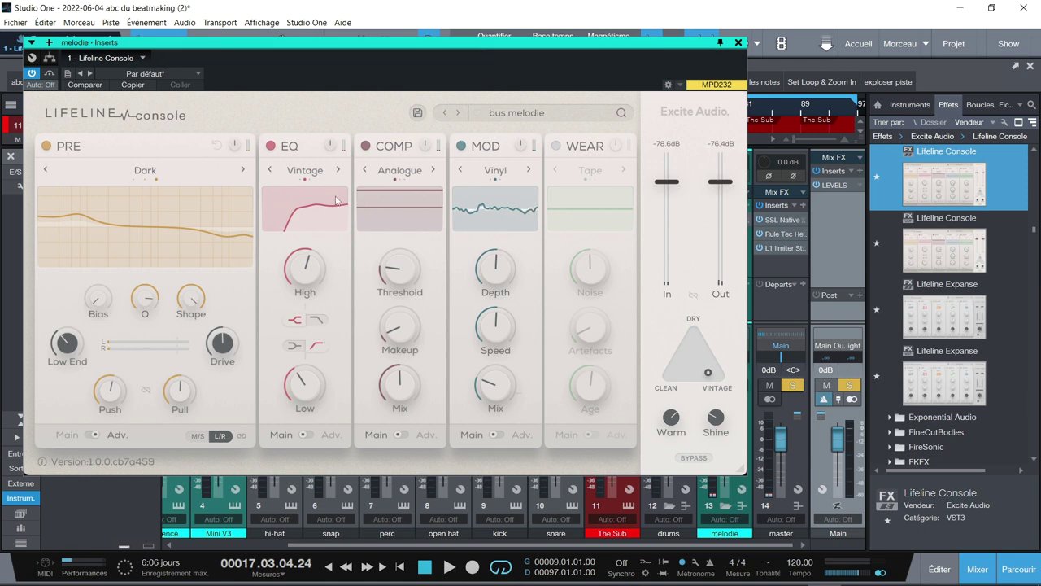
left_click(305, 434)
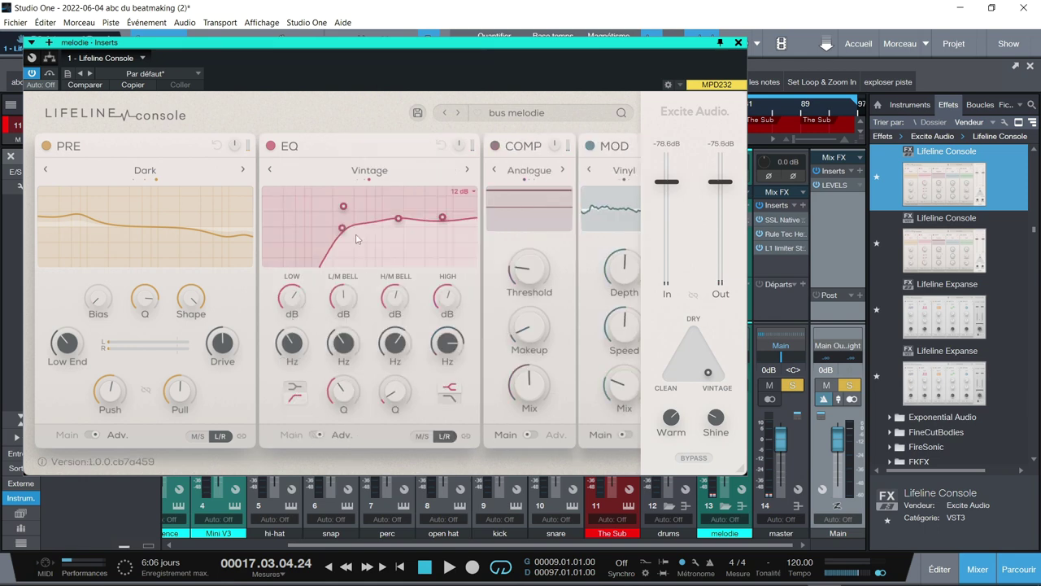
left_click(530, 435)
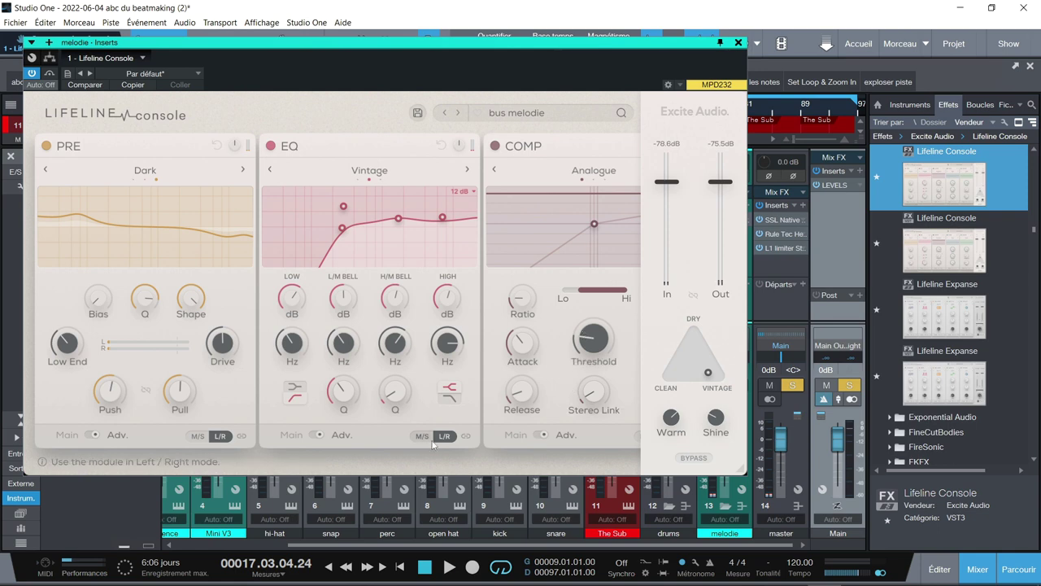
Step: Resume playback and return the PRE and EQ modules to their main pages
key("space")
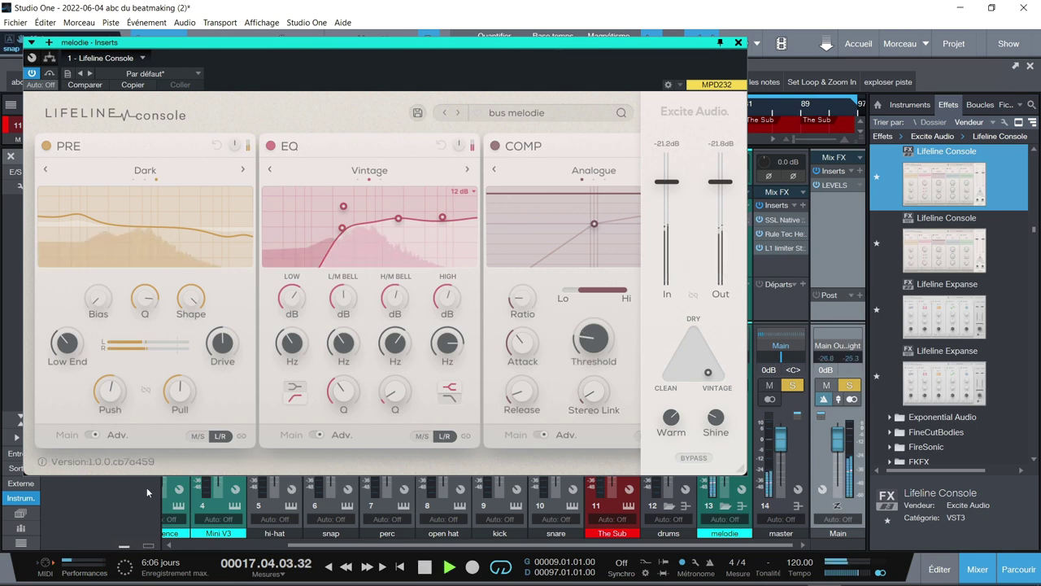
left_click(92, 436)
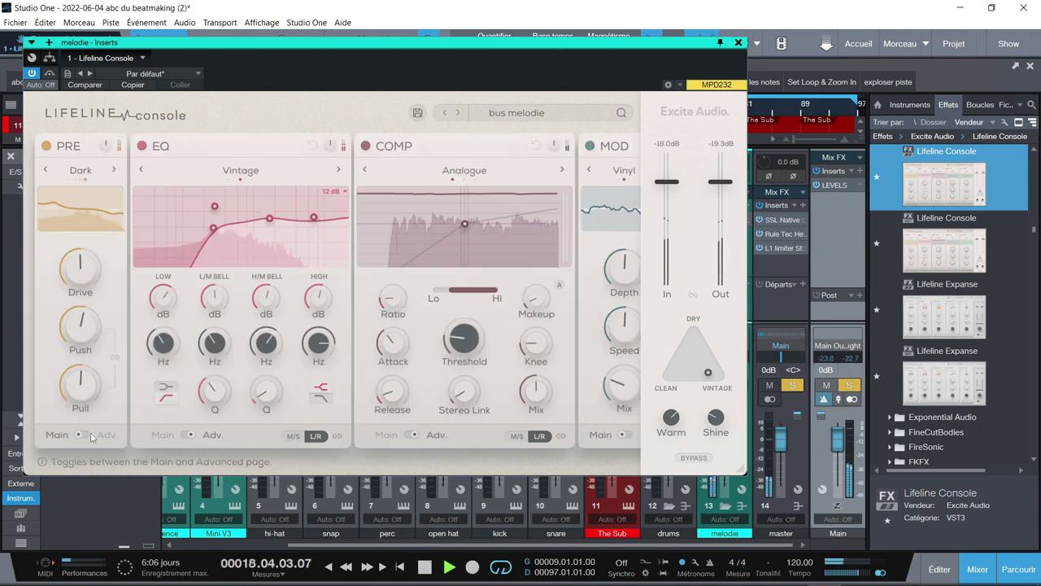
left_click(188, 436)
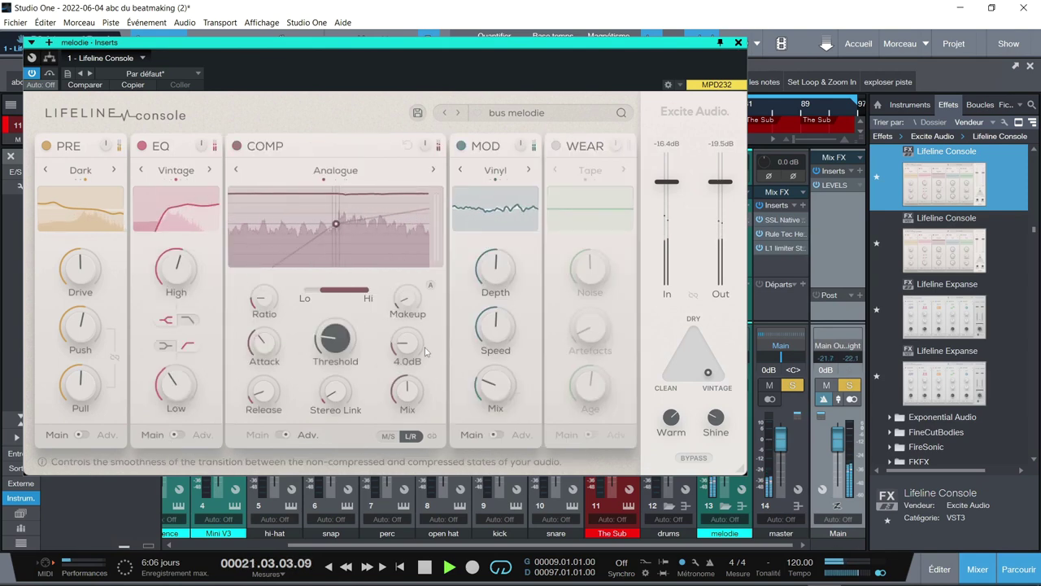
Step: Lower the melodie compressor's threshold, automatically match its makeup gain, and stop playback
mouse_move(335, 347)
left_click_drag(336, 346, 333, 353)
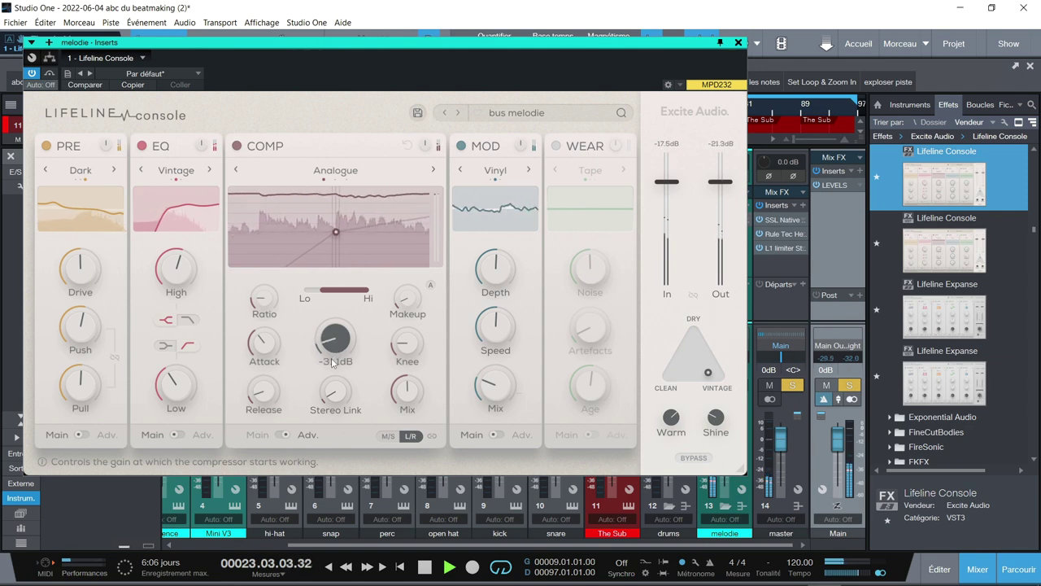
mouse_move(280, 361)
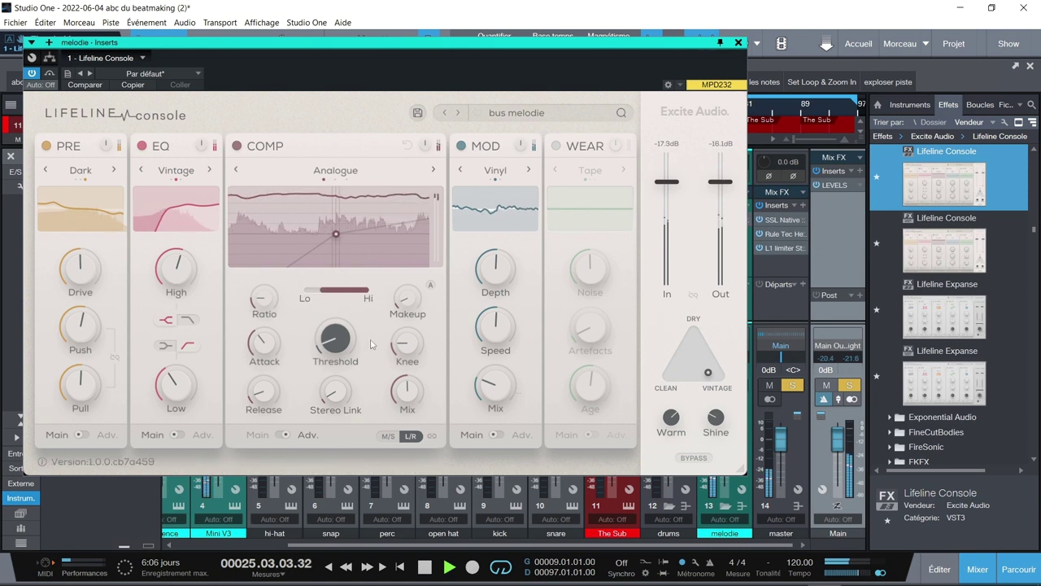
left_click(432, 284)
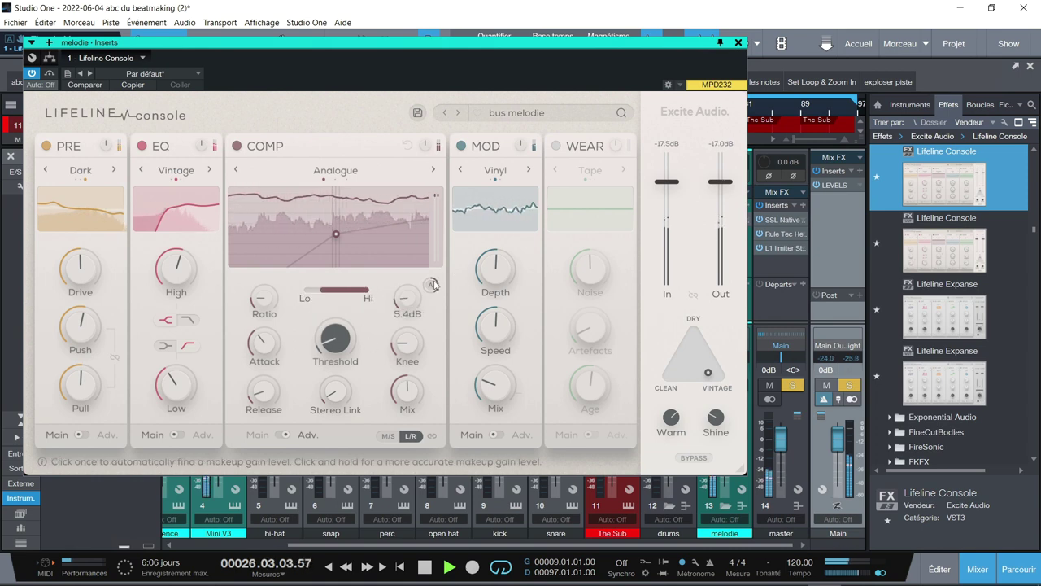
key("space")
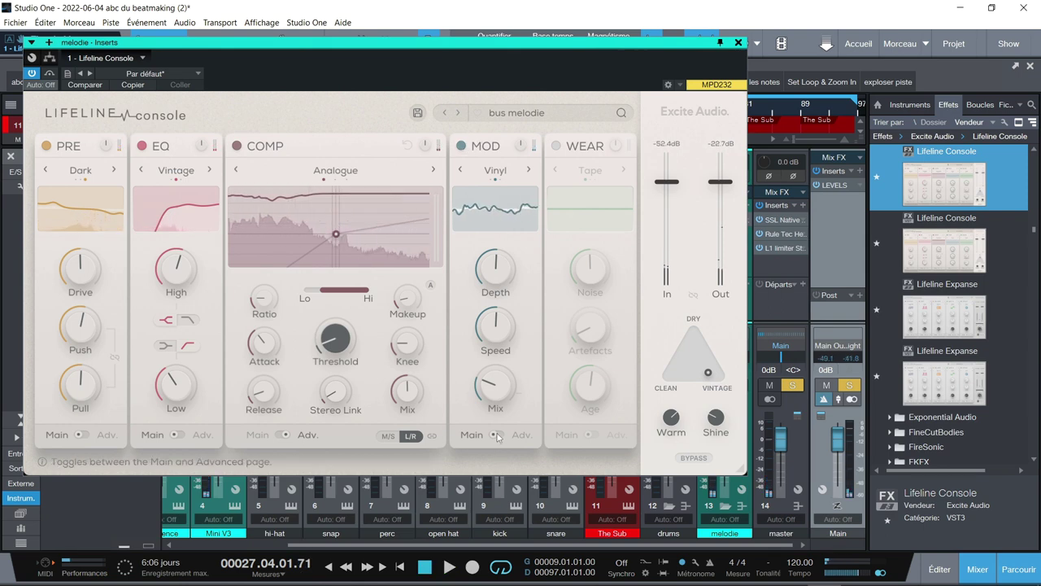
Step: Show the MOD module's advanced page and return the compressor to its main page
left_click(496, 435)
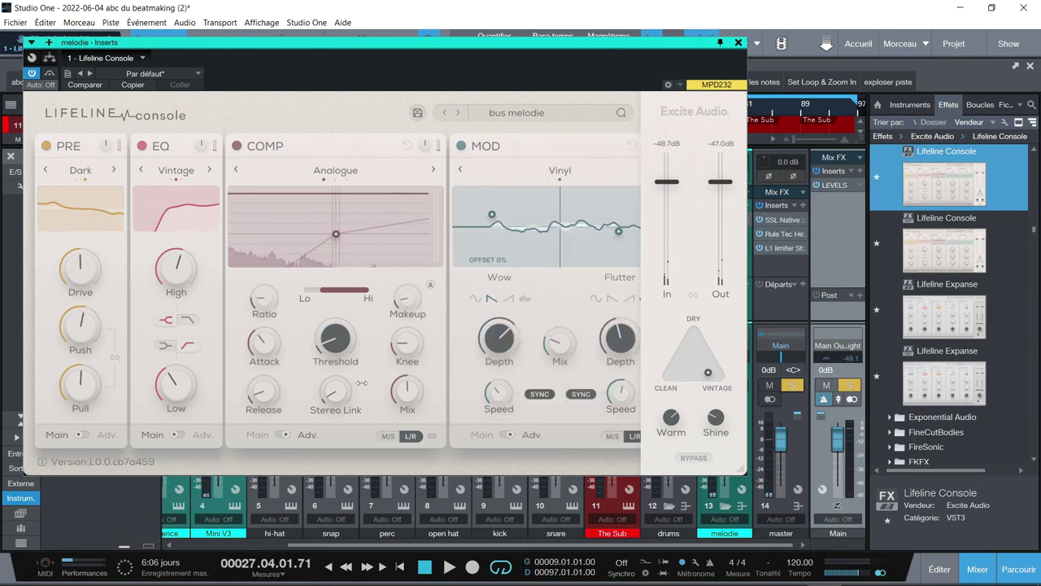
left_click(281, 436)
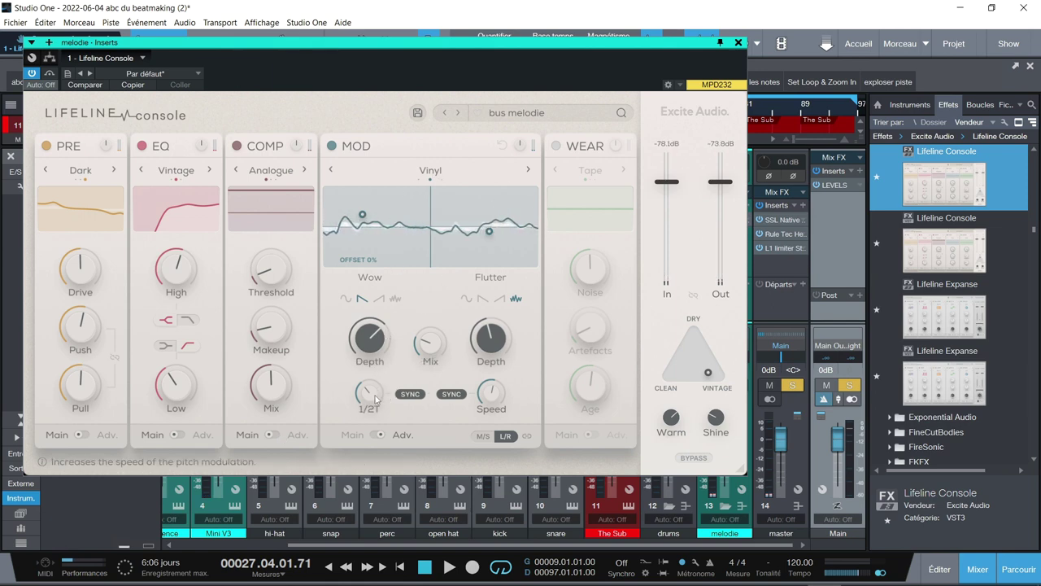
mouse_move(485, 401)
Step: Try unsynced Wow and Flutter speeds in the MOD module during playback, and restore tempo sync on both
left_click(409, 395)
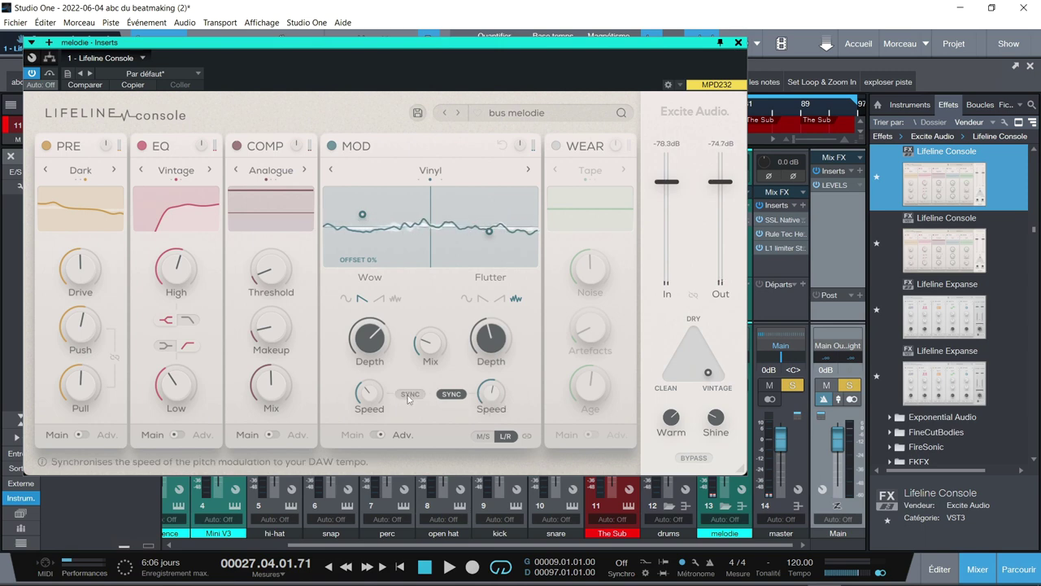
left_click(451, 394)
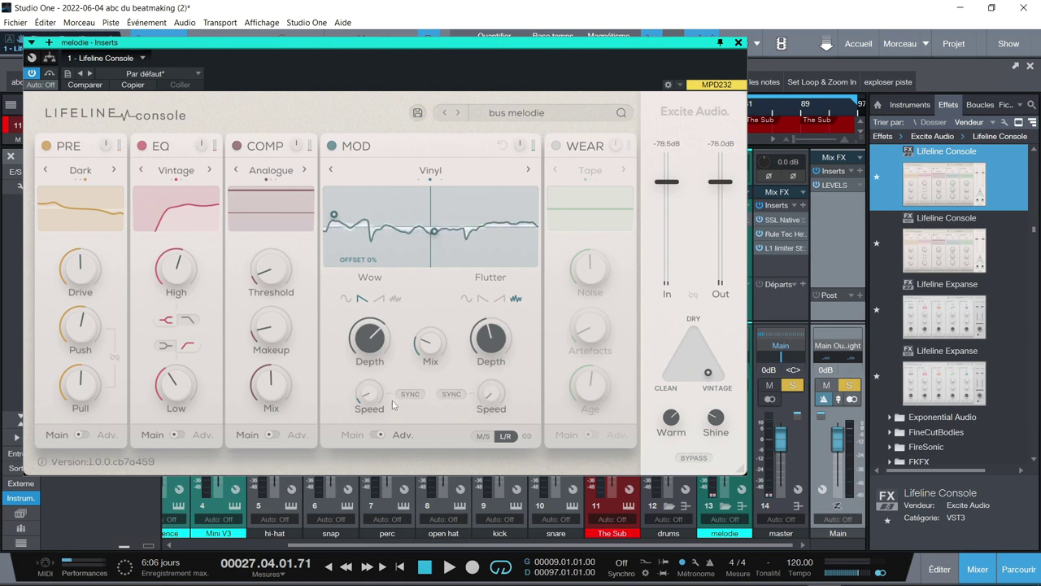
key("space")
mouse_move(373, 401)
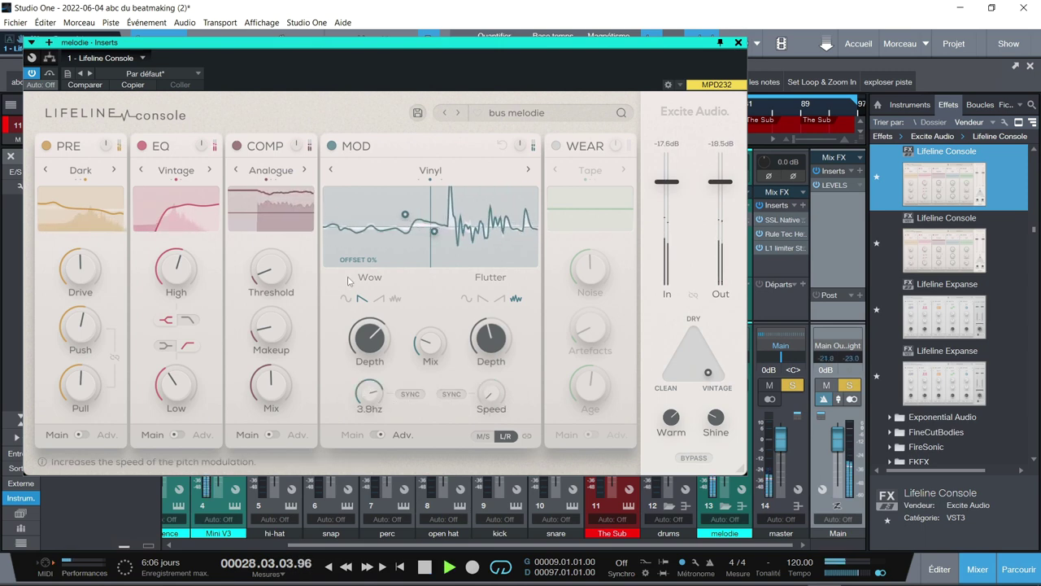
left_click_drag(490, 393, 454, 322)
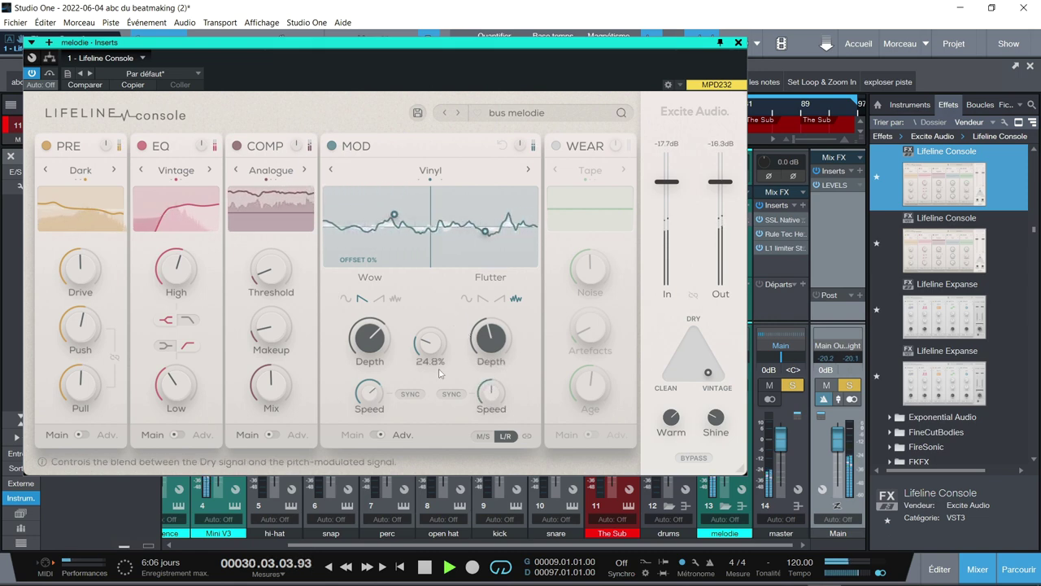
left_click(451, 394)
left_click(411, 394)
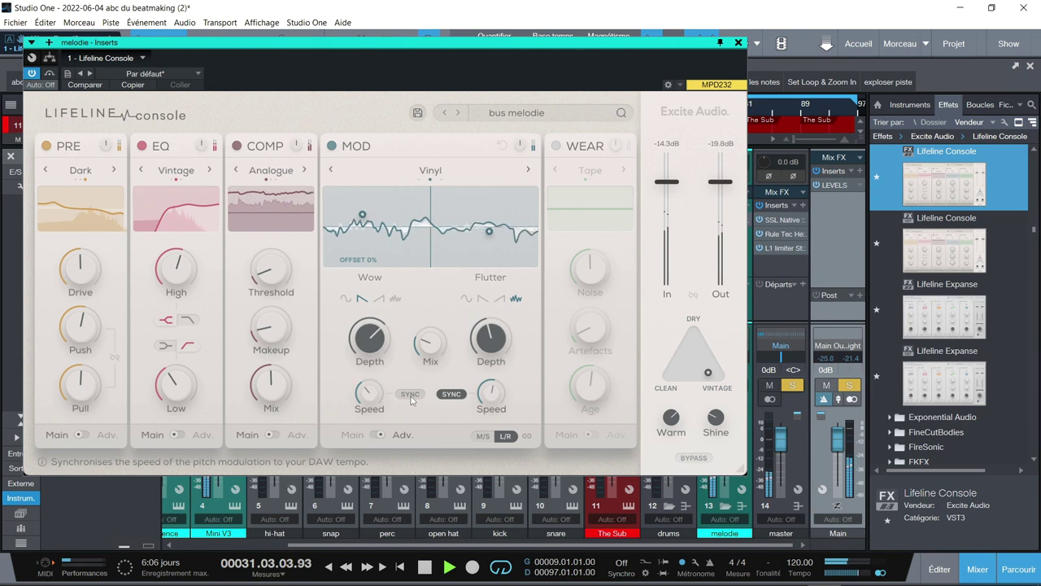
Step: Increase the synced Wow modulation's speed and slightly raise its depth in the MOD graph
left_click_drag(365, 217, 412, 214)
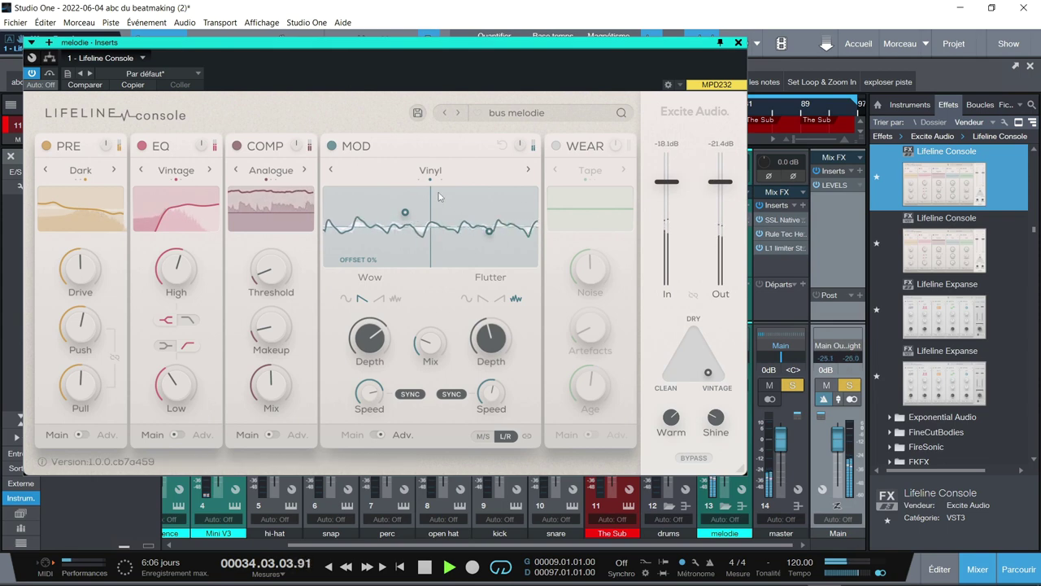
Step: Try a deeper Flutter and a 100% mix in the melodie bus's MOD module, and stop playback
left_click_drag(488, 231, 489, 206)
left_click_drag(446, 346, 438, 192)
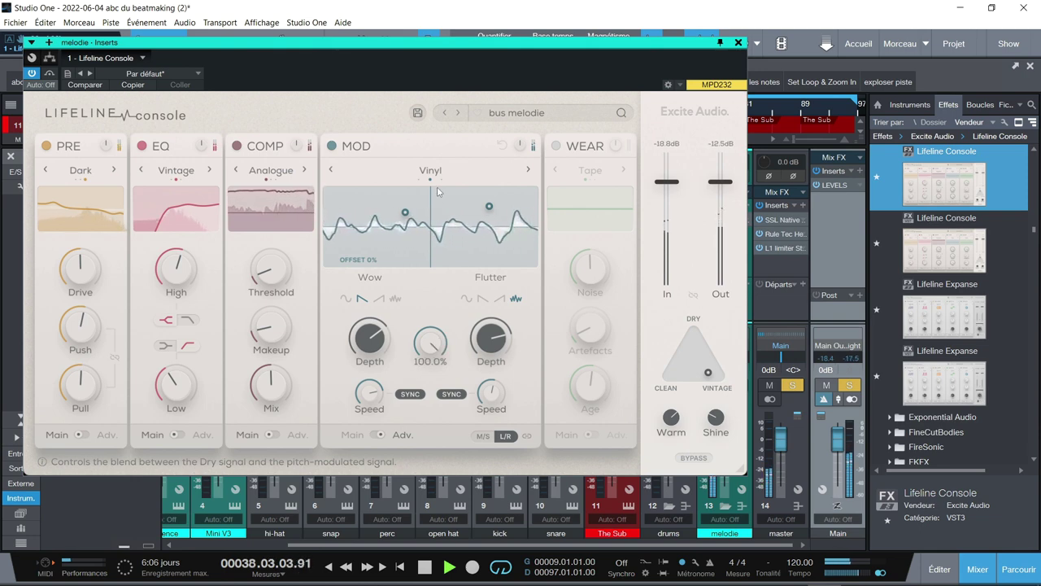
key("space")
left_click(362, 298)
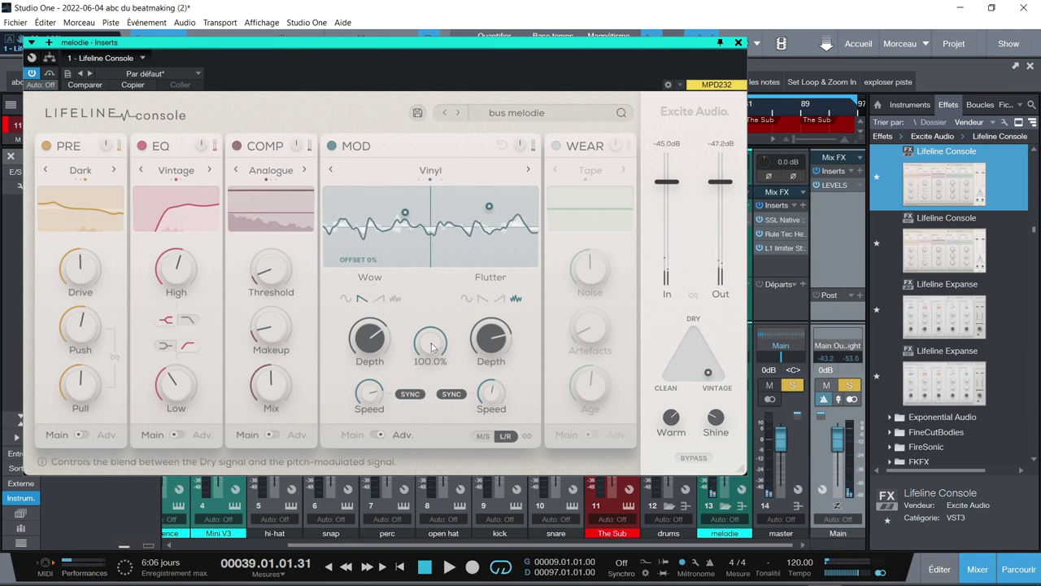
Step: Resume playback, reduce the MOD module's mix and its Wow and Flutter depths, and slow both modulation speeds
key("space")
left_click_drag(430, 340, 400, 433)
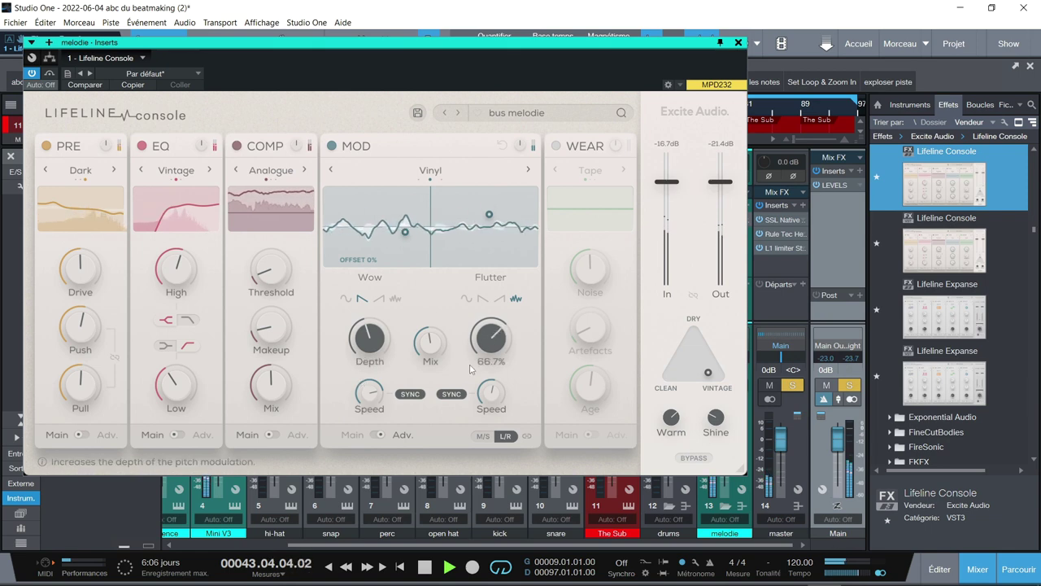
left_click_drag(370, 398, 357, 461)
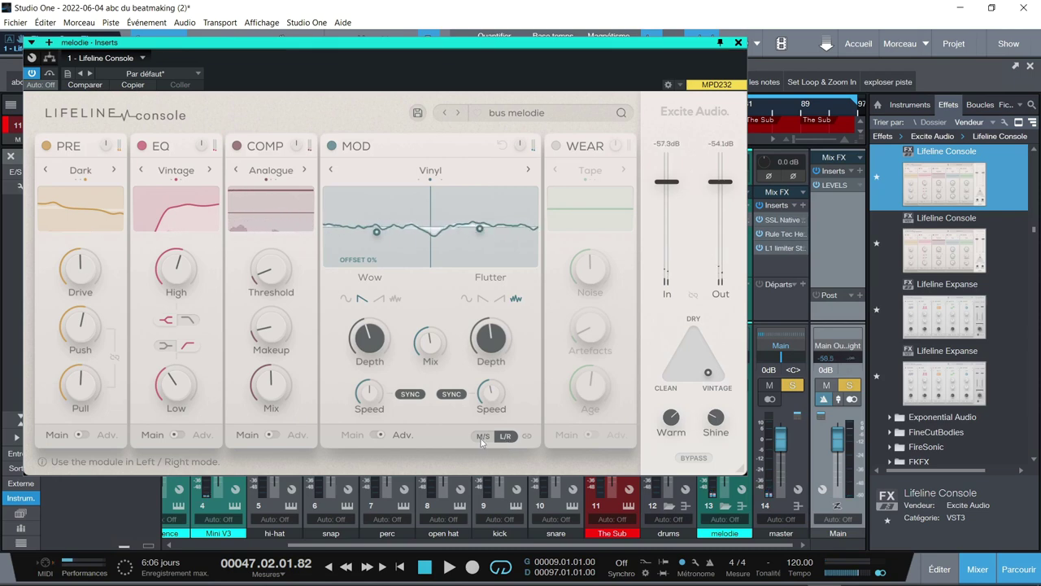
Step: Raise the melodie bus's Shine to 67.6 and nudge the Clean/Vintage blend during playback, comparing against the bypassed signal
mouse_move(445, 341)
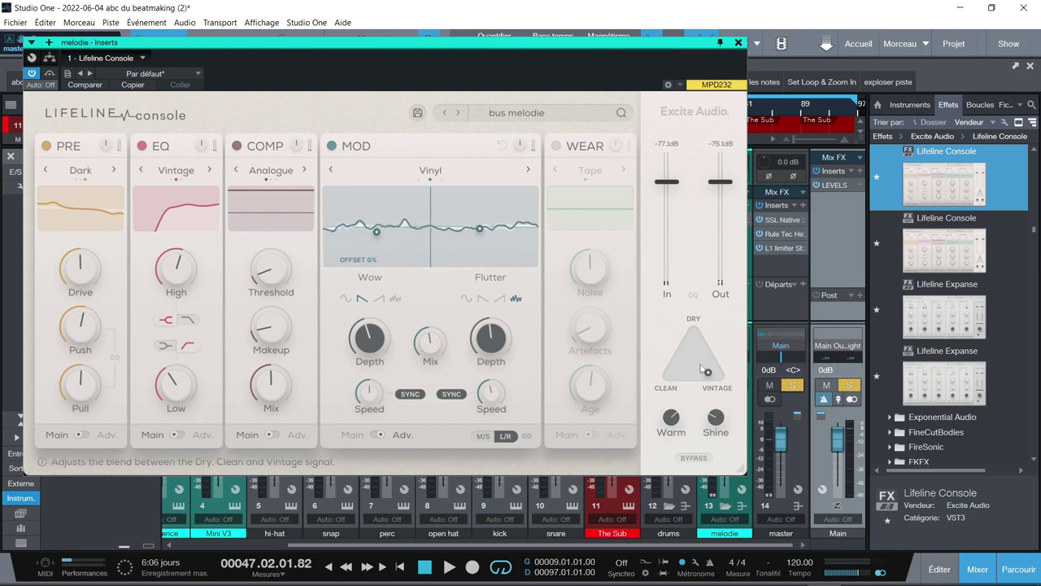
mouse_move(681, 421)
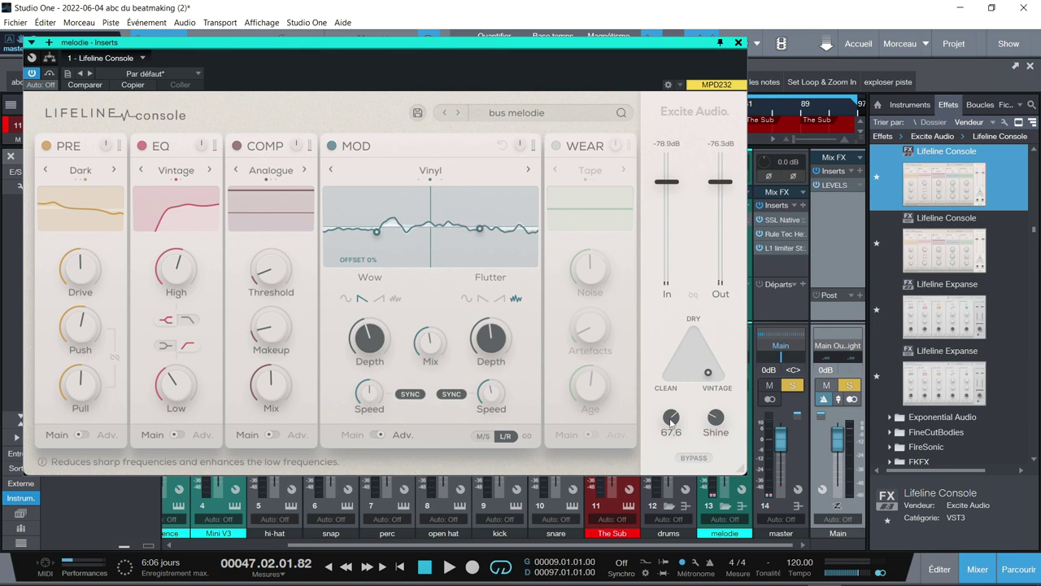
mouse_move(716, 414)
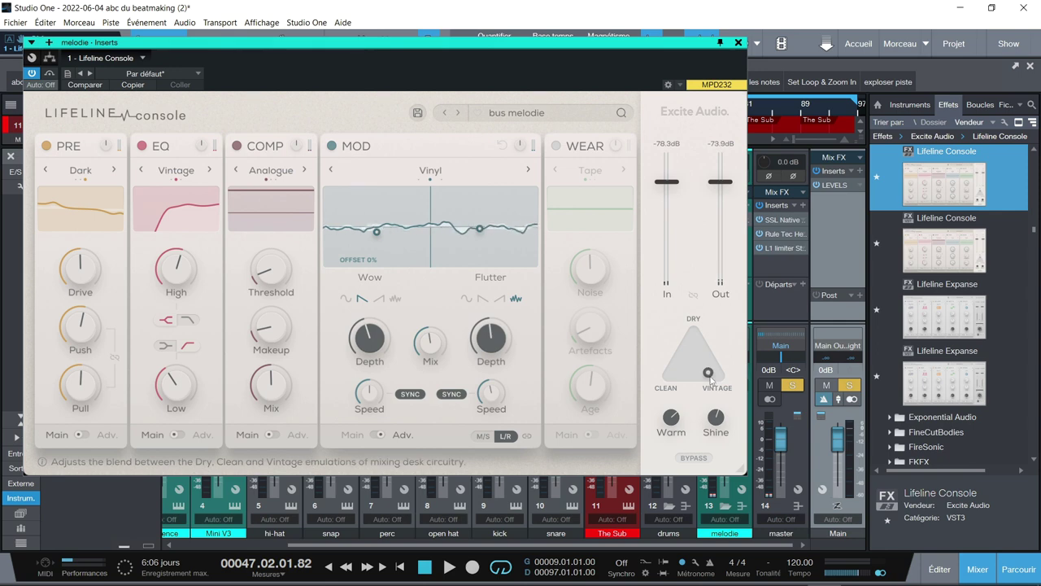
key("space")
mouse_move(709, 376)
left_mouse_down()
mouse_move(712, 358)
mouse_move(683, 348)
mouse_move(695, 329)
mouse_move(706, 364)
mouse_move(695, 376)
mouse_move(707, 363)
mouse_move(694, 366)
mouse_move(706, 374)
left_mouse_up()
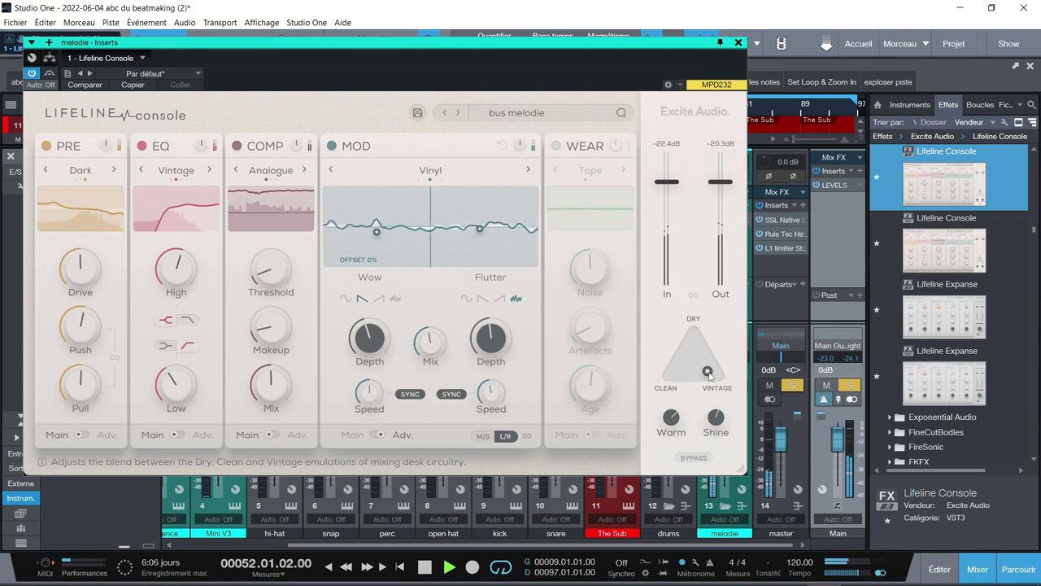
left_click_drag(716, 410, 716, 402)
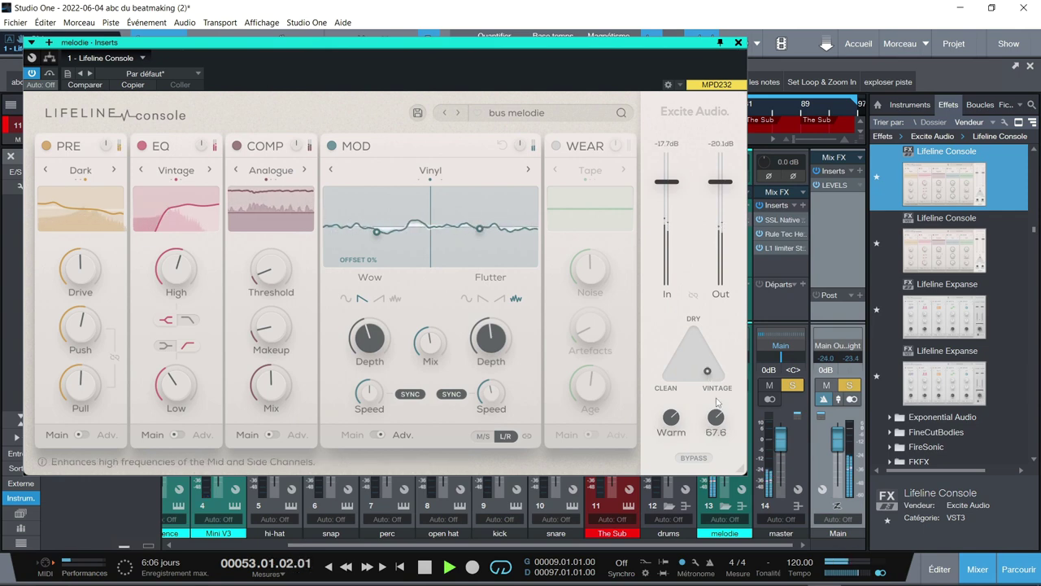
left_click(696, 458)
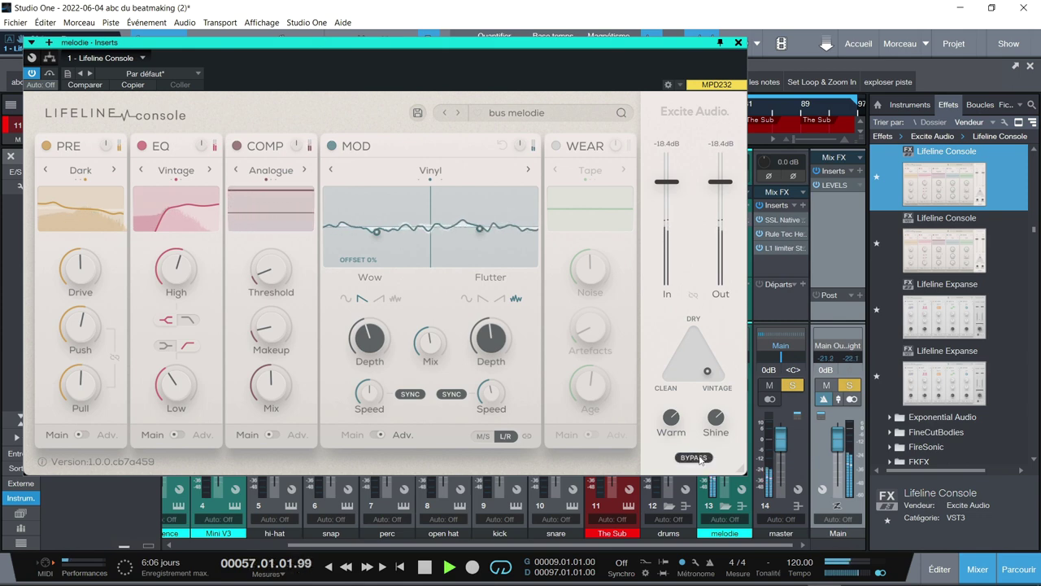
left_click(697, 457)
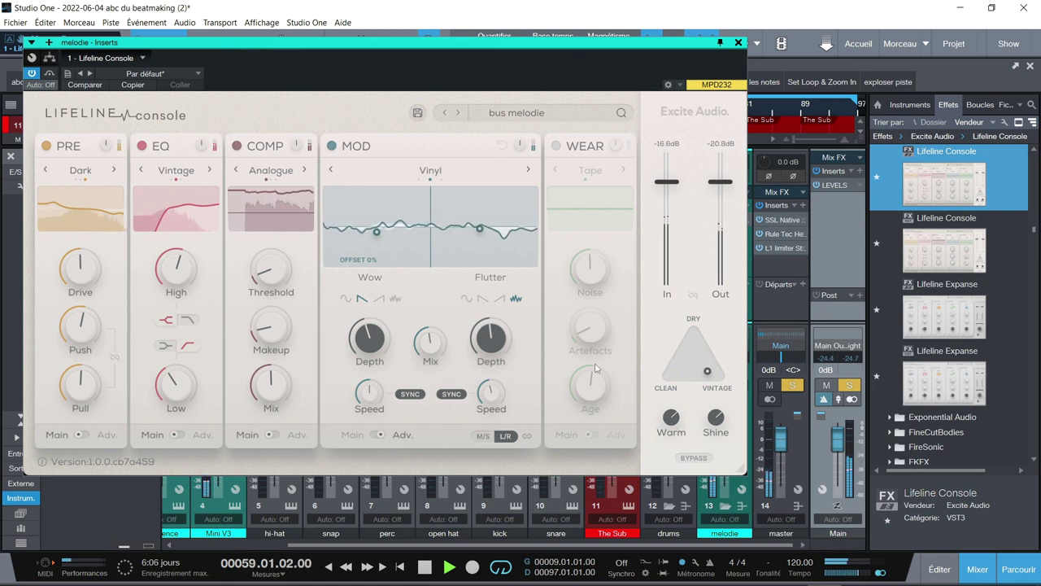
Step: Lower the melodie bus's MOD mix and Warm amount, and shift its output blend towards Dry
left_click_drag(428, 345, 421, 387)
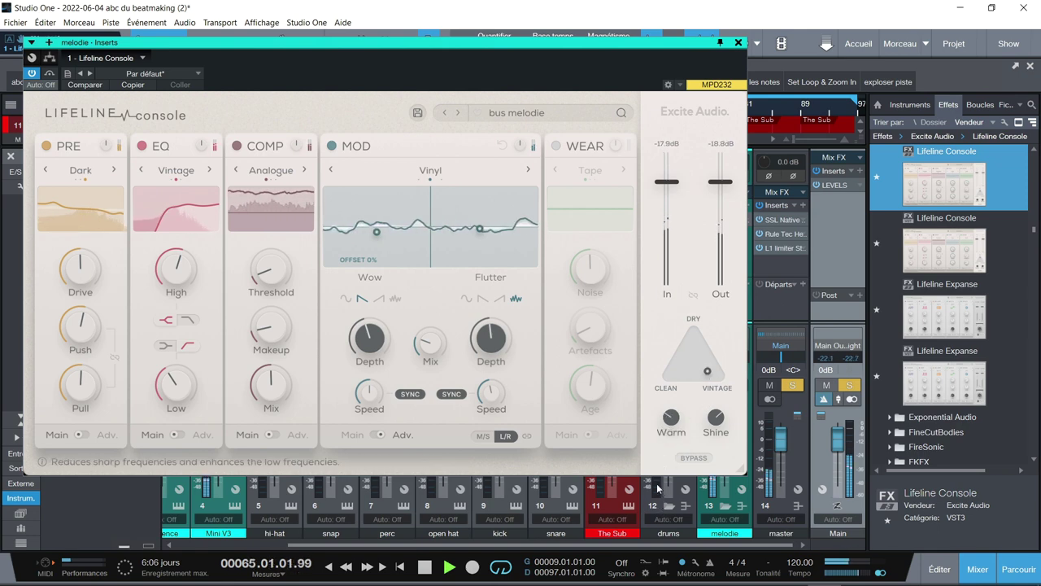
left_click_drag(707, 371, 703, 348)
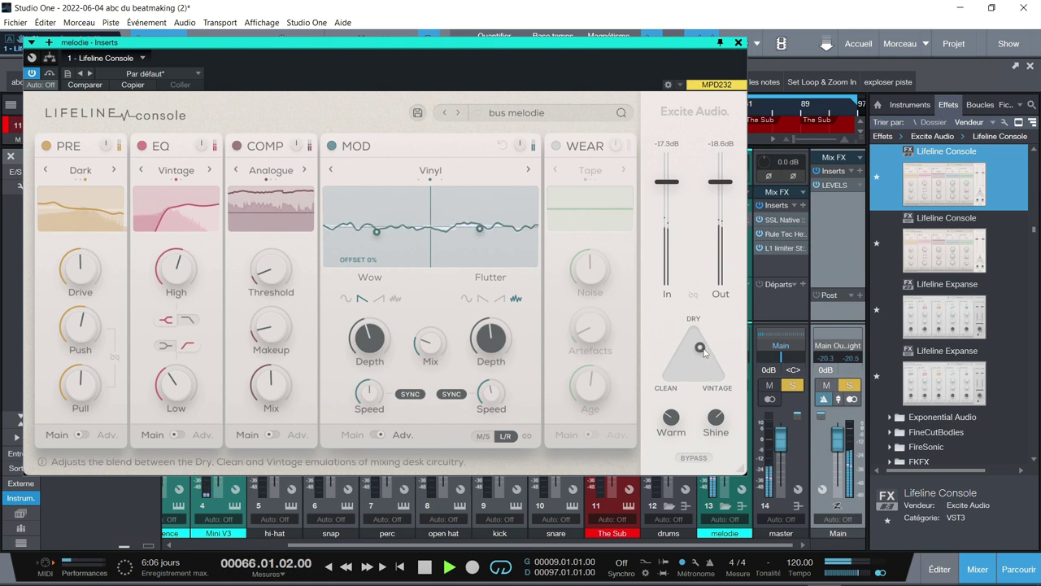
Step: Compare the melodie bus with and without Lifeline Console, stop playback and close its effect window
left_click(703, 460)
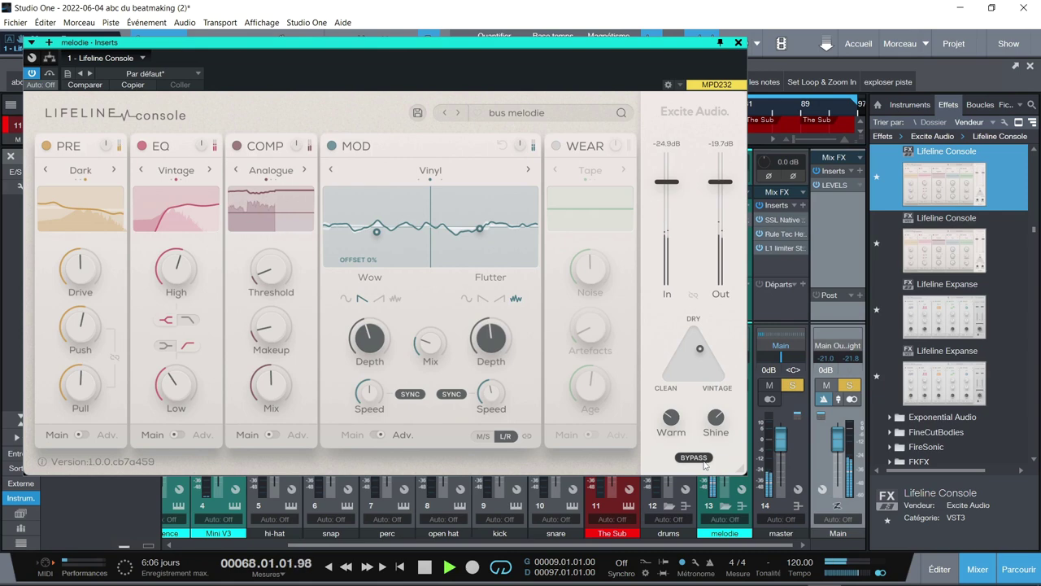
left_click(703, 461)
key("space")
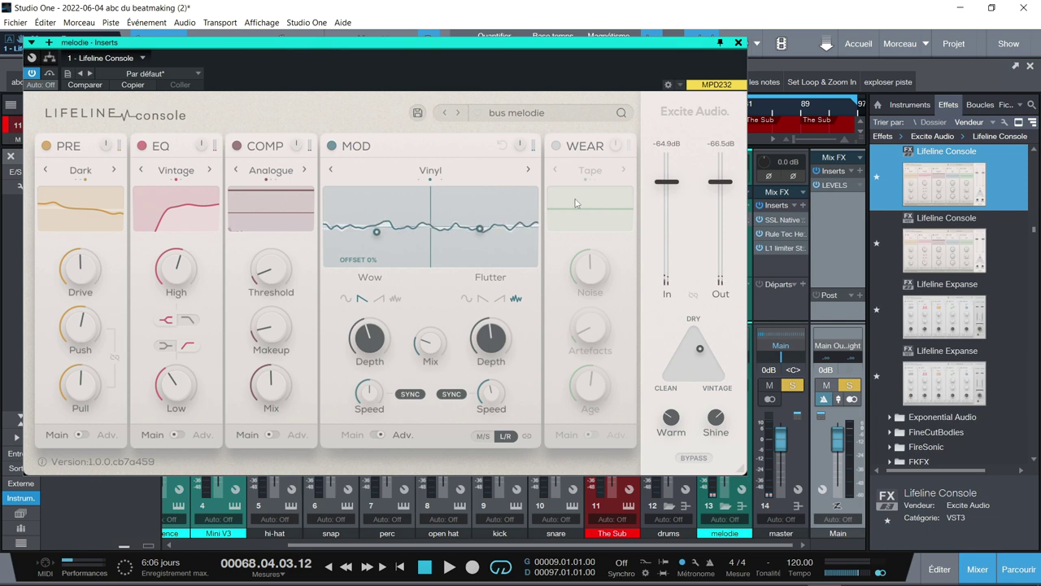
key("ctrl+w")
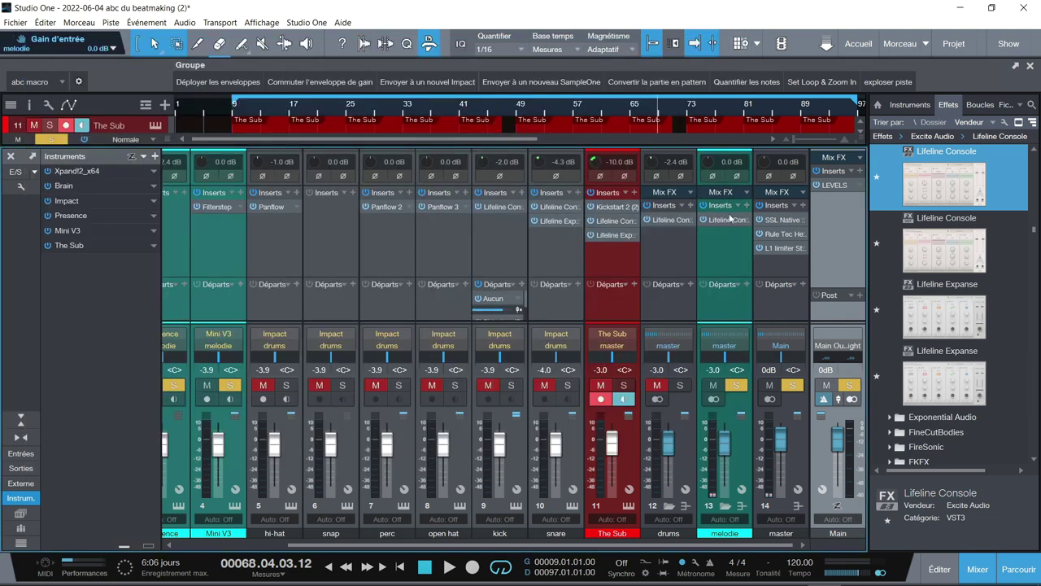
Step: Show The Sub channel's Kickstart 2 settings and return to its Lifeline Console
left_click(616, 217)
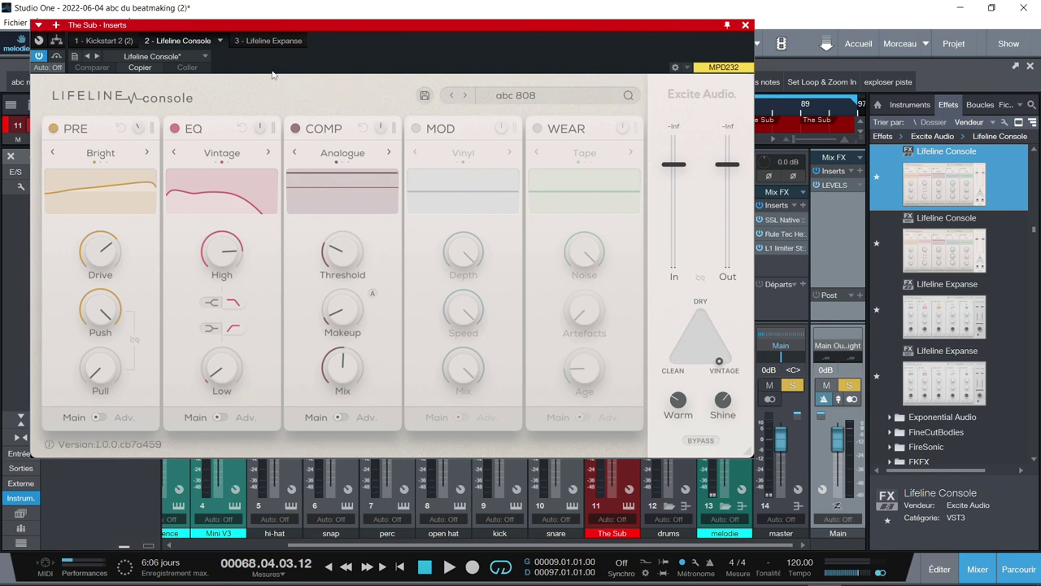
left_click(104, 41)
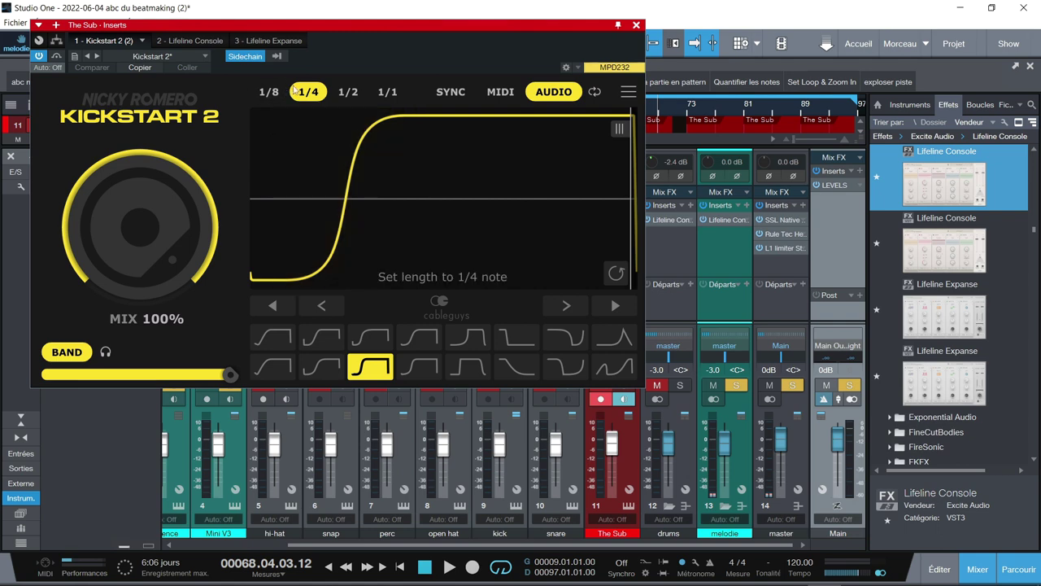
left_click(210, 42)
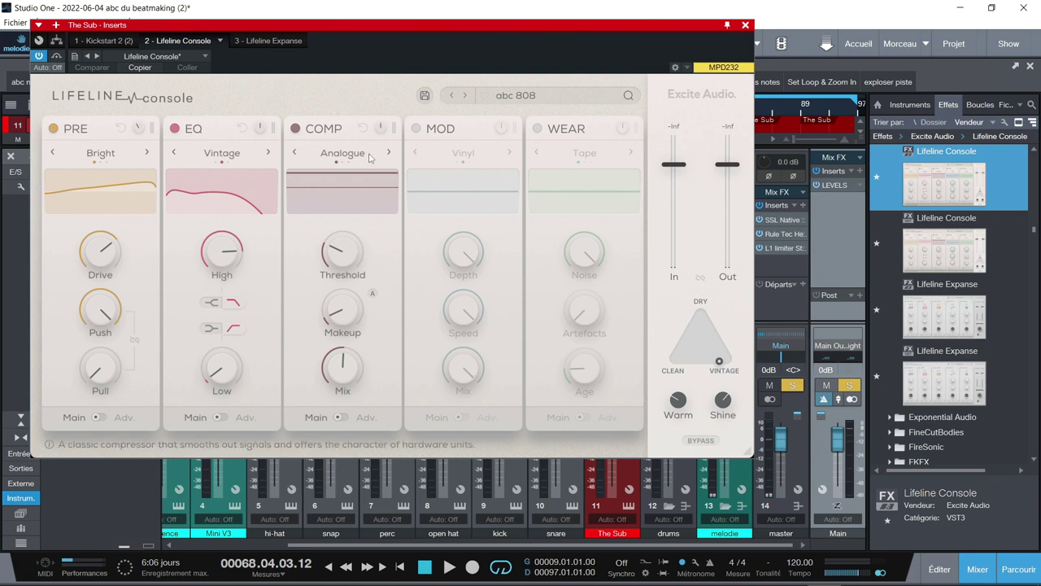
Step: Show the advanced EQ and COMP pages on The Sub's Lifeline Console, including the compressor's frequency band, and close the window
left_click(228, 417)
left_click(395, 417)
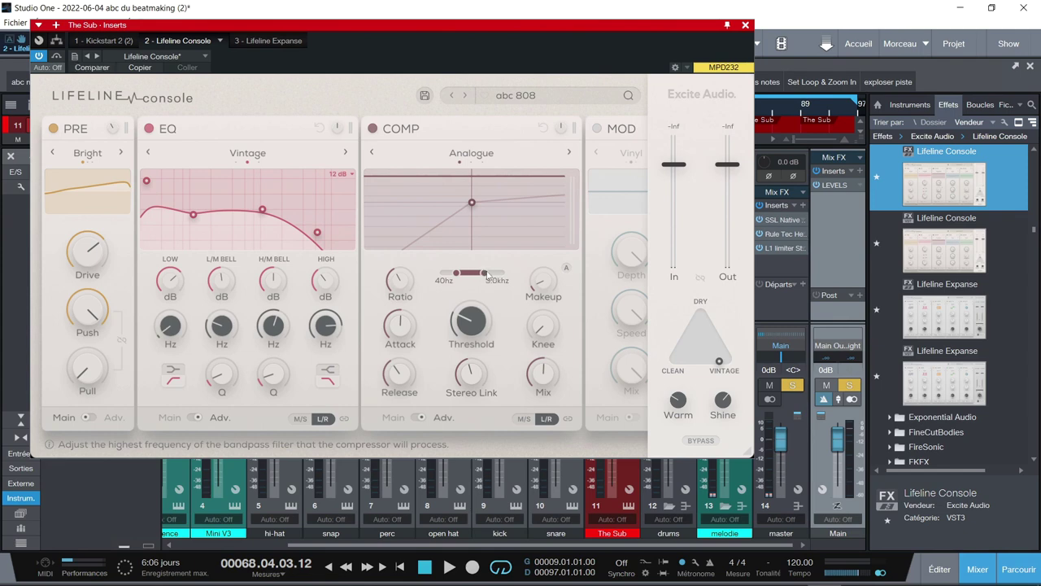
left_click_drag(491, 276, 497, 279)
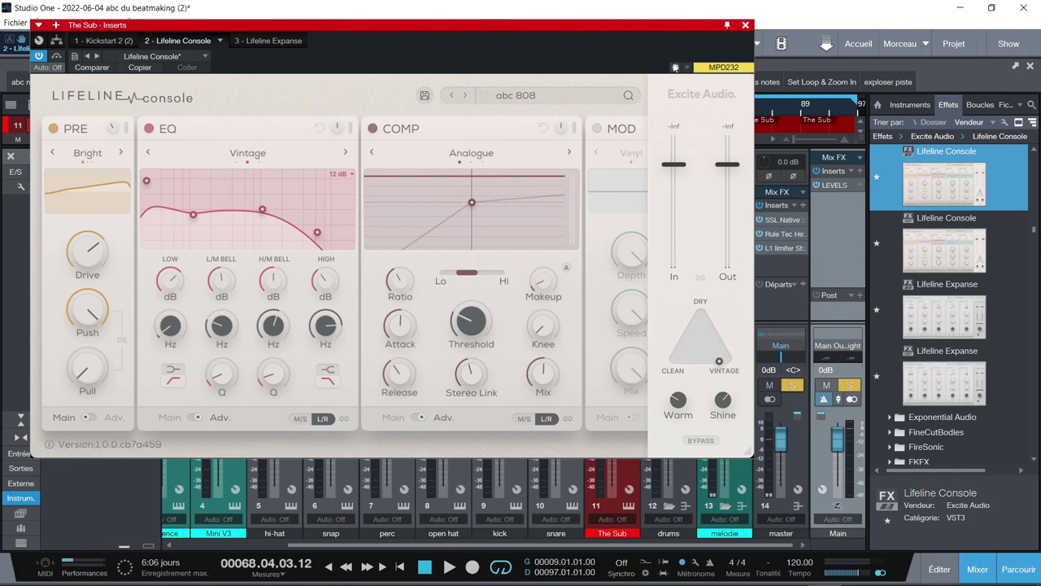
left_click(745, 26)
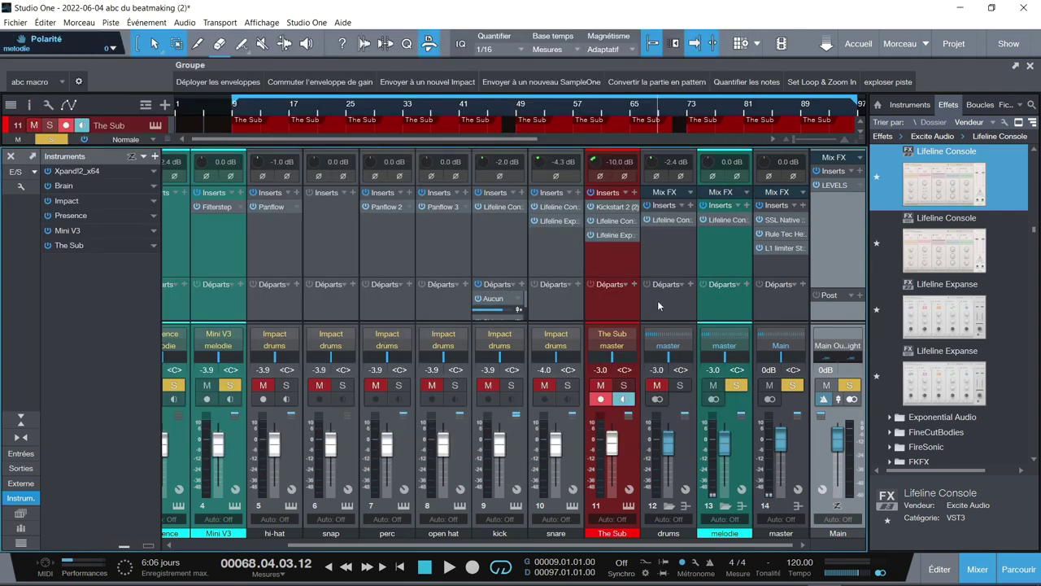
Step: Solo The Sub and kick channels alongside the melodie, and play the beat from the loop start at bar 9
left_click(623, 385)
left_click(512, 386)
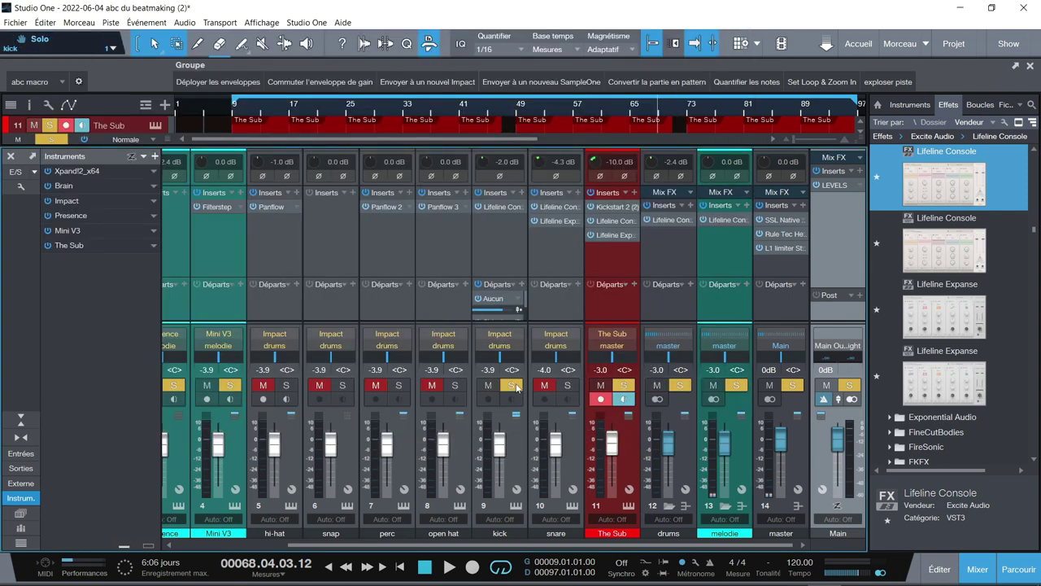
key("space")
key("space")
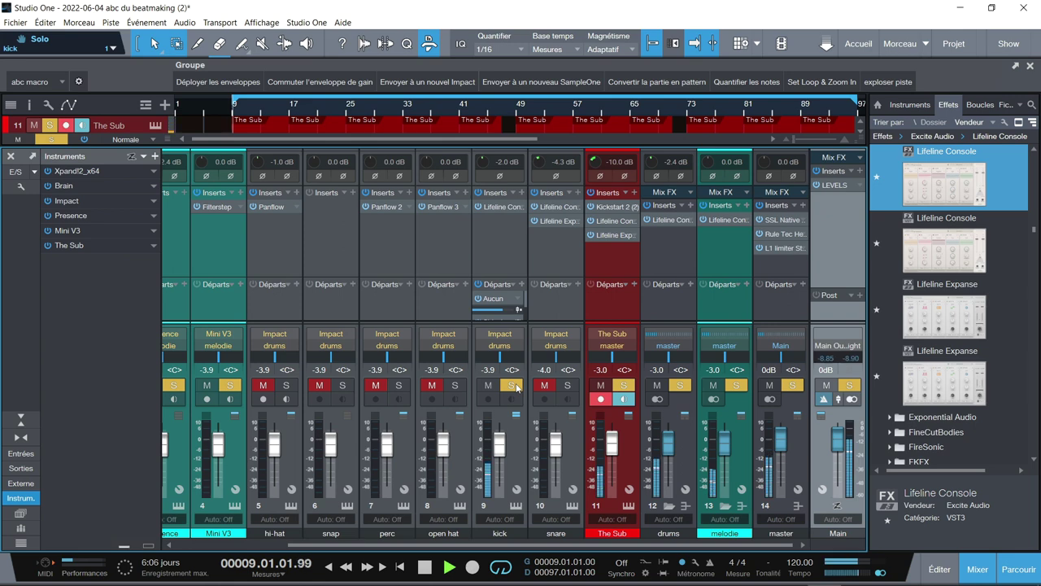
Step: In The Sub's Lifeline Console EQ, slightly lower the low-mid bell and raise the high-mid bell during playback
left_click(614, 226)
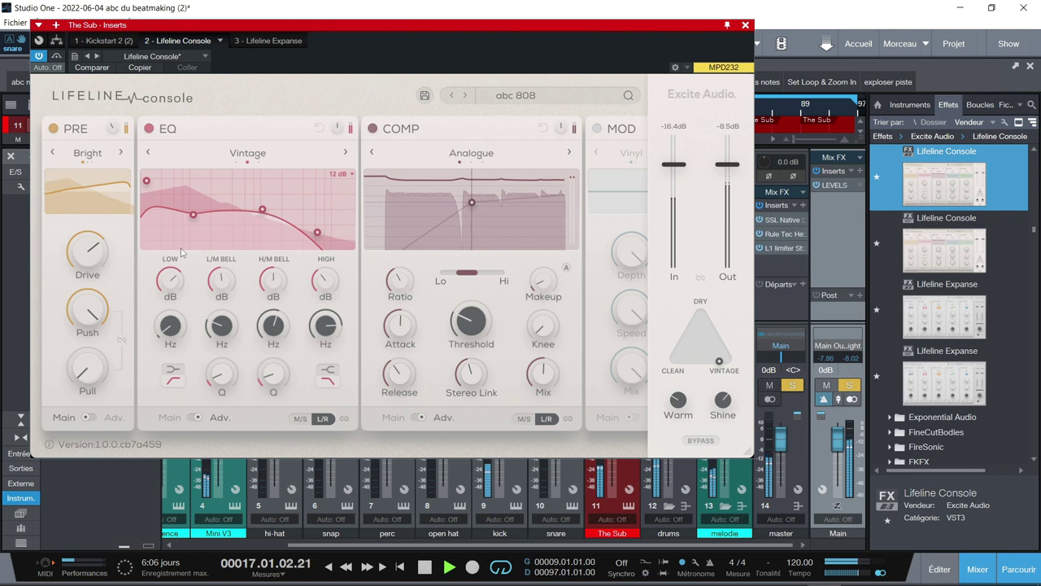
left_click_drag(124, 364, 79, 381)
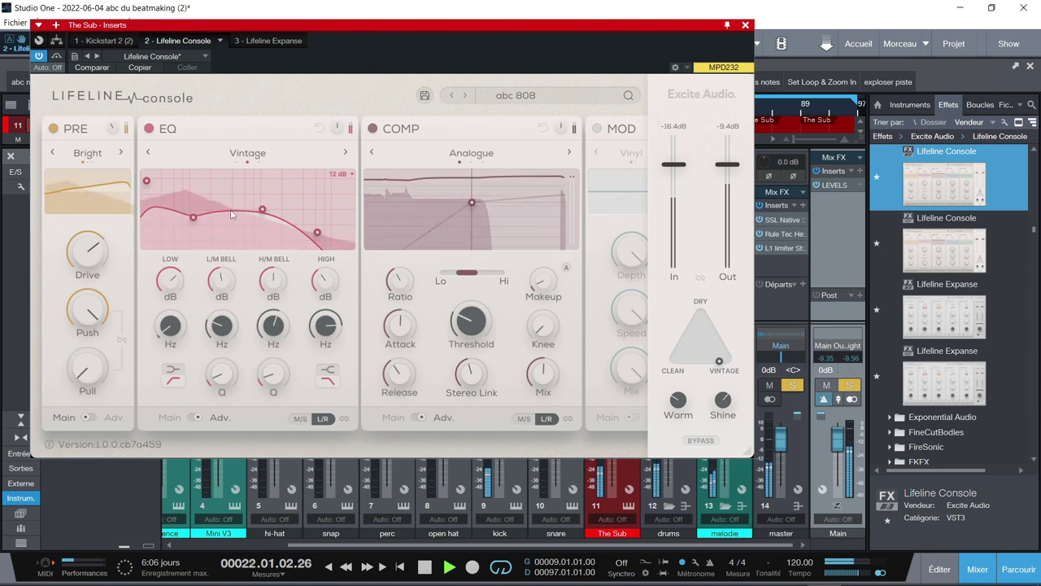
left_click_drag(262, 209, 270, 206)
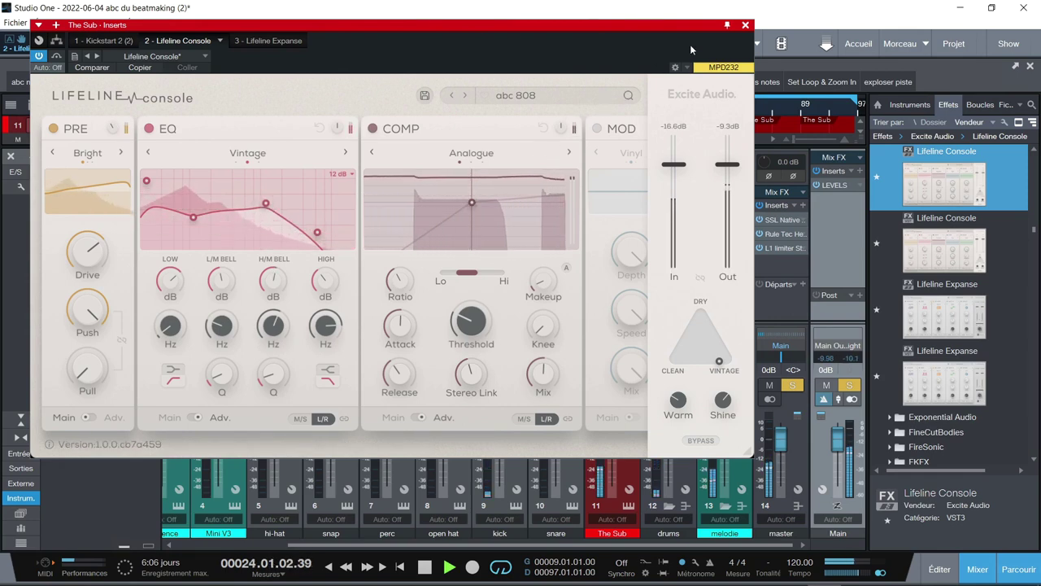
Step: Adjust the WIDTH module's tone to near its centre in The Sub's Lifeline Expanse, checking it in playback
left_click(280, 42)
mouse_move(314, 208)
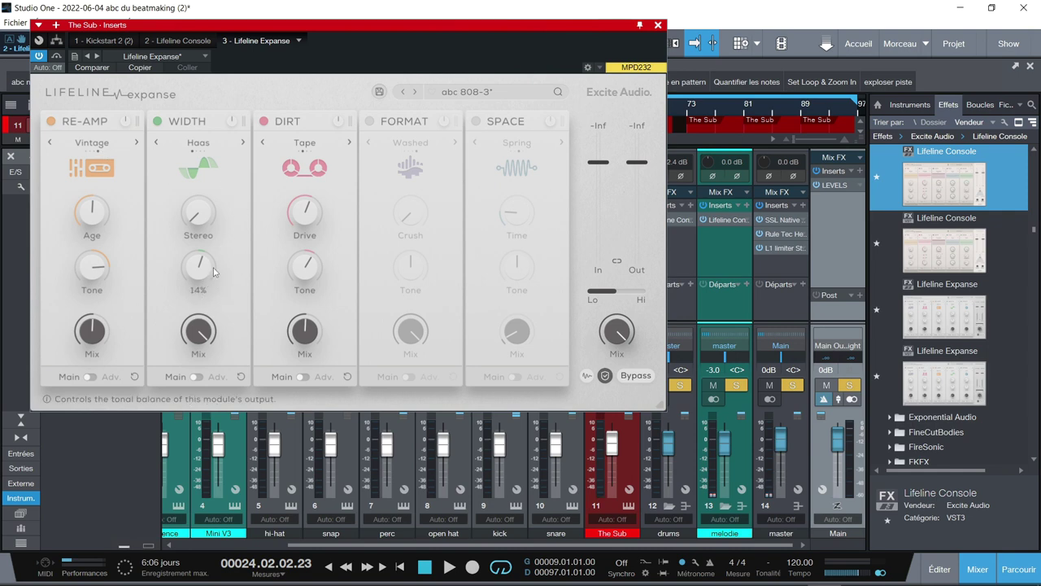
key("space")
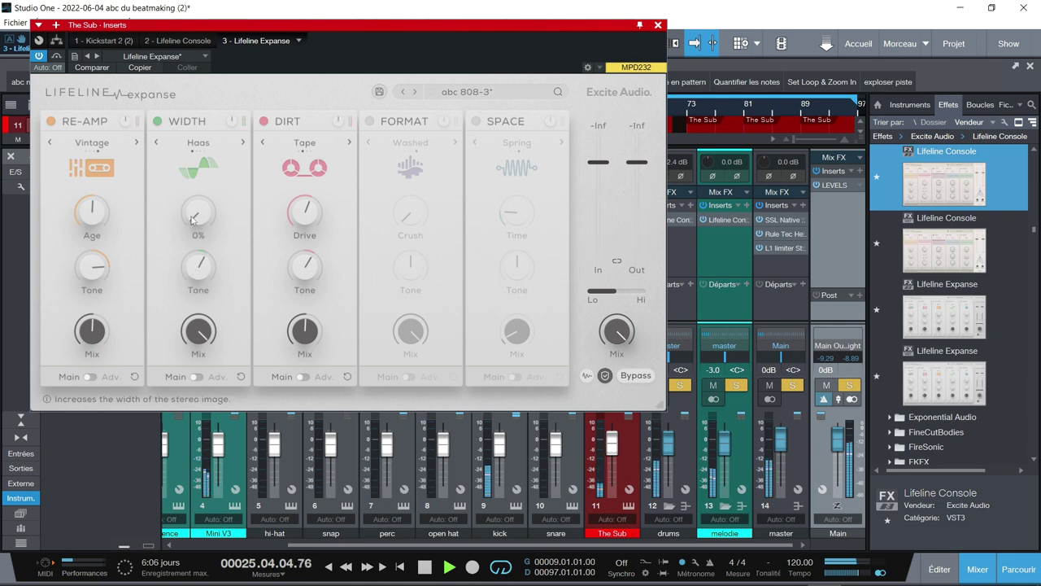
key("space")
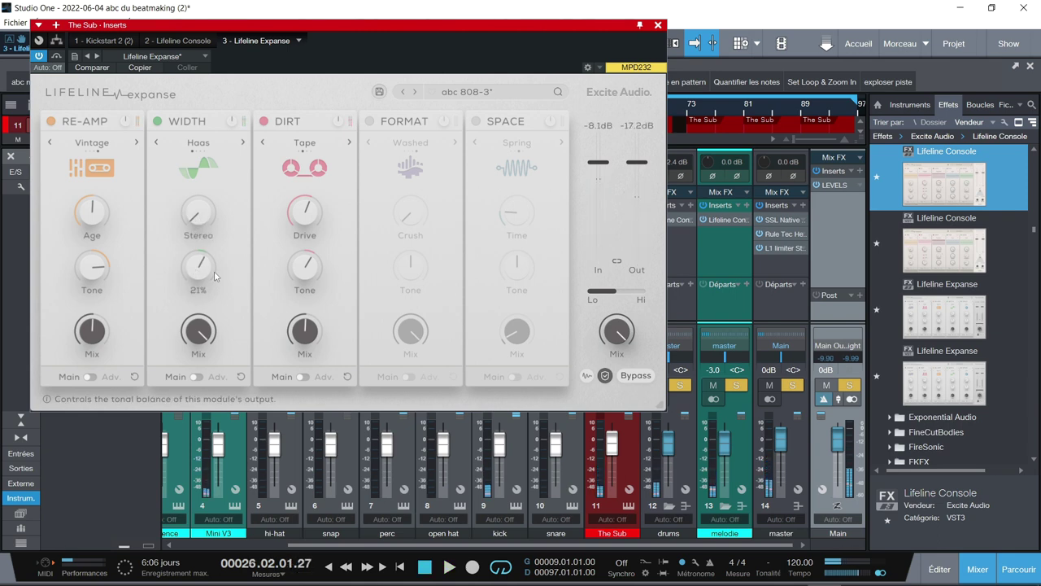
mouse_move(192, 260)
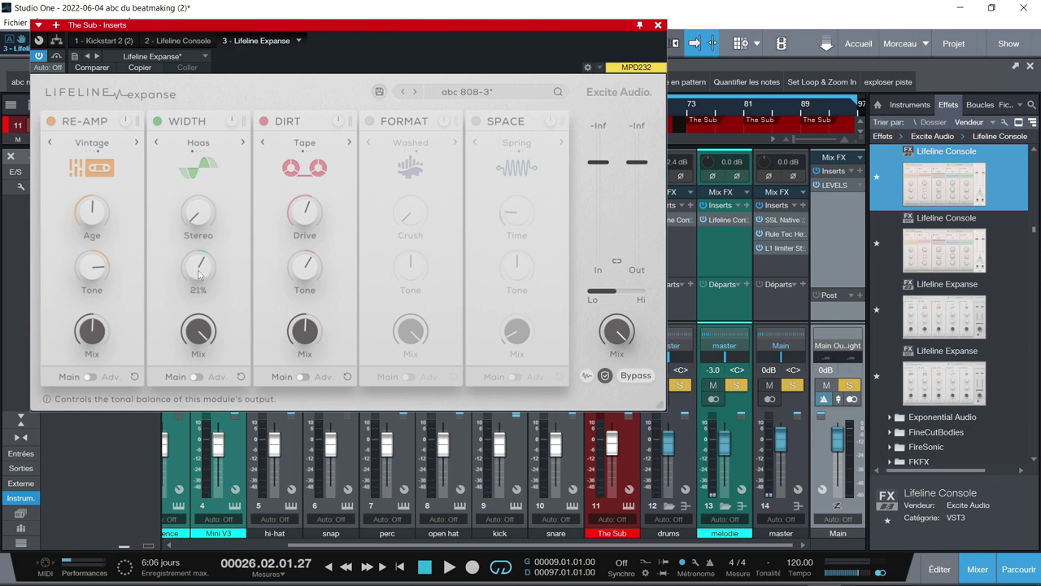
key("space")
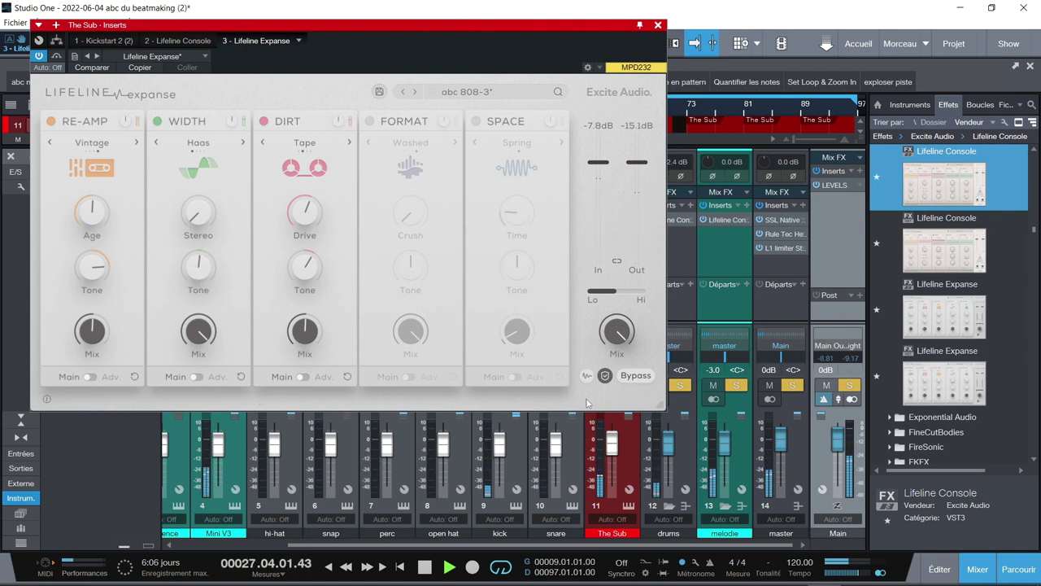
Step: Compare The Sub with Lifeline Expanse bypassed and active, and stop playback
left_click(634, 377)
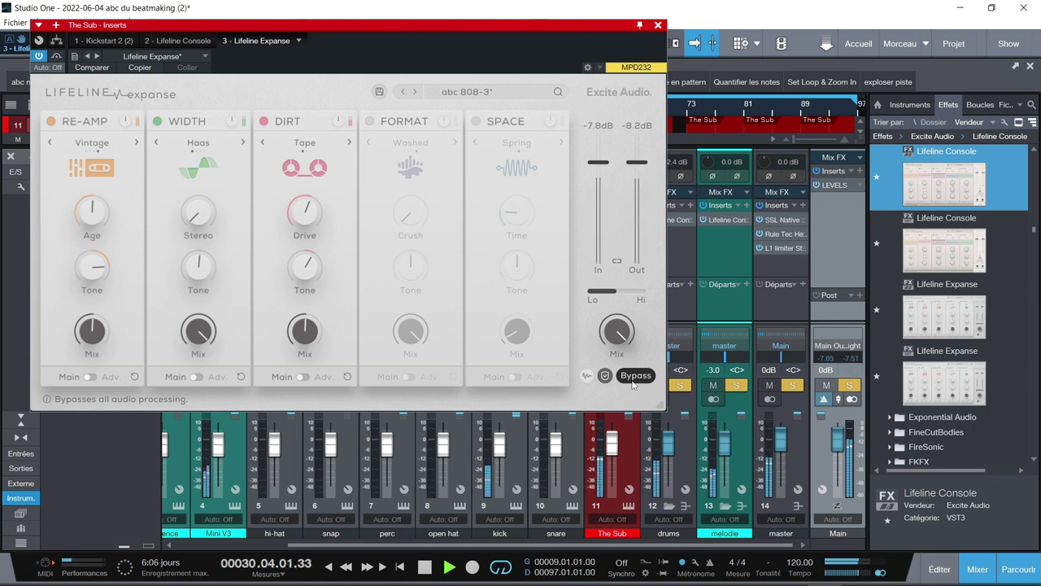
left_click(633, 379)
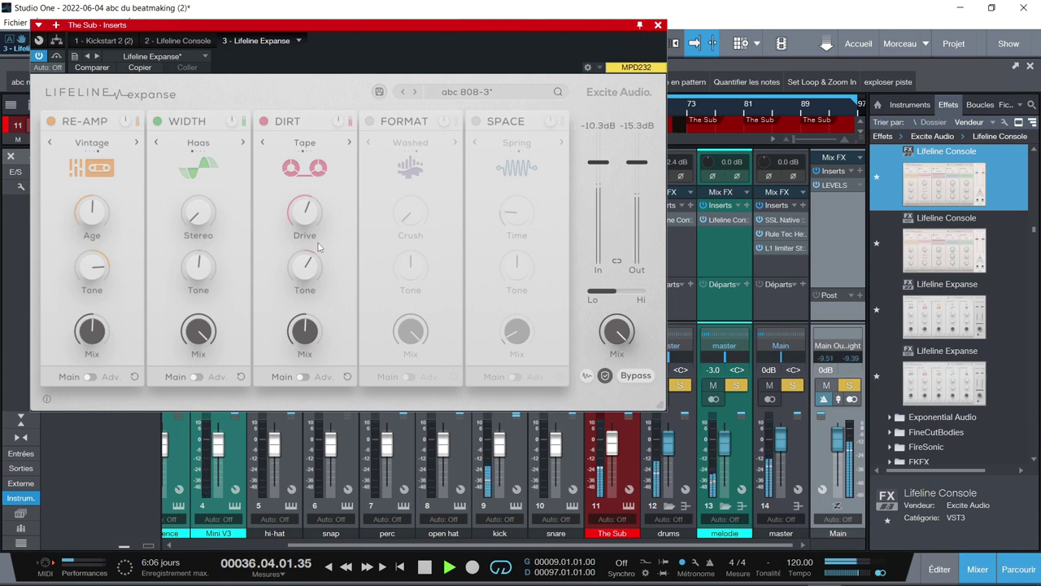
key("space")
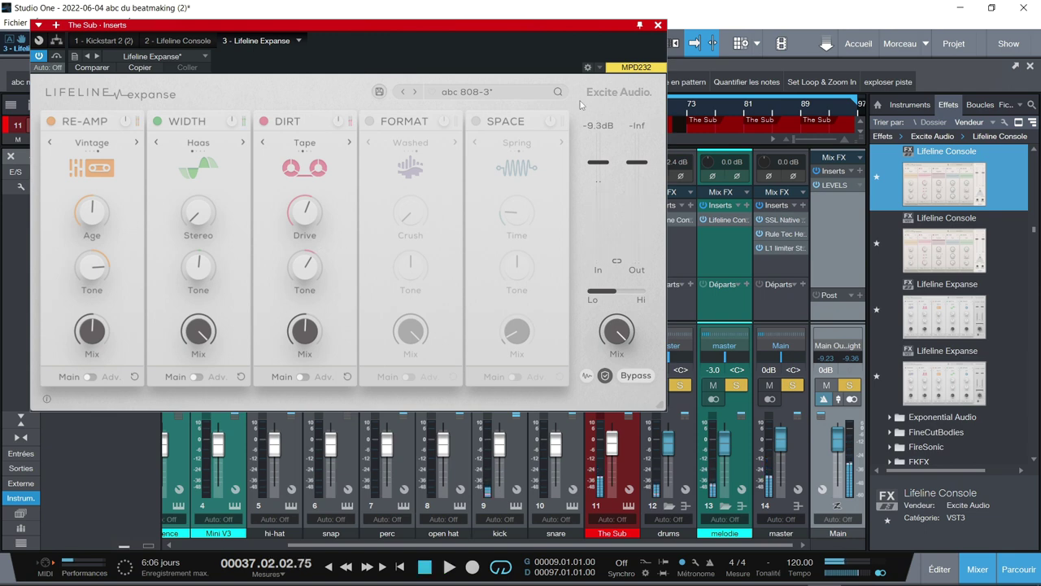
Step: Close The Sub's Lifeline Expanse, clear all channel solos, and play the full beat from the start of the song
left_click(660, 26)
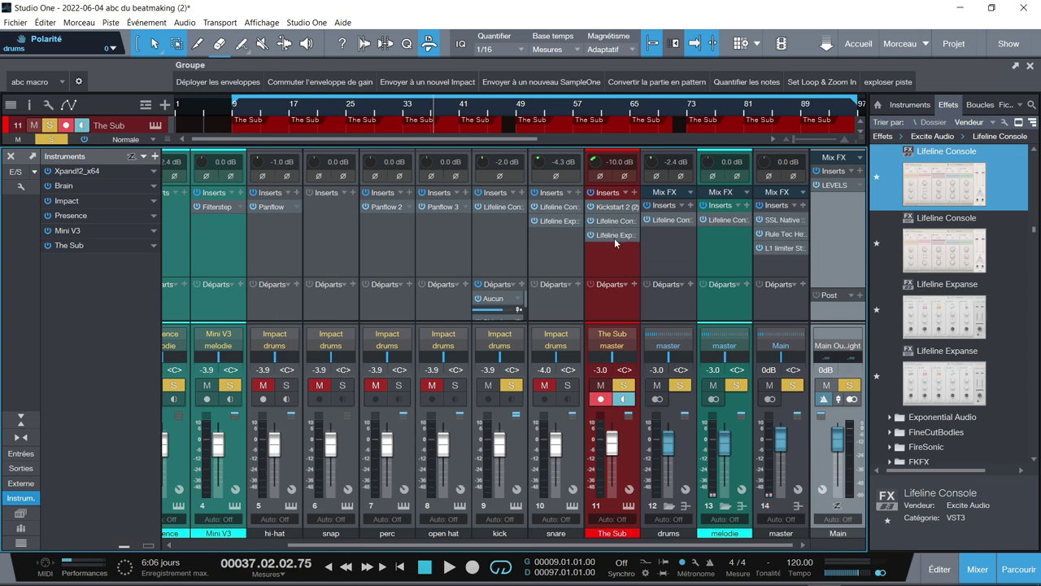
left_click(850, 393)
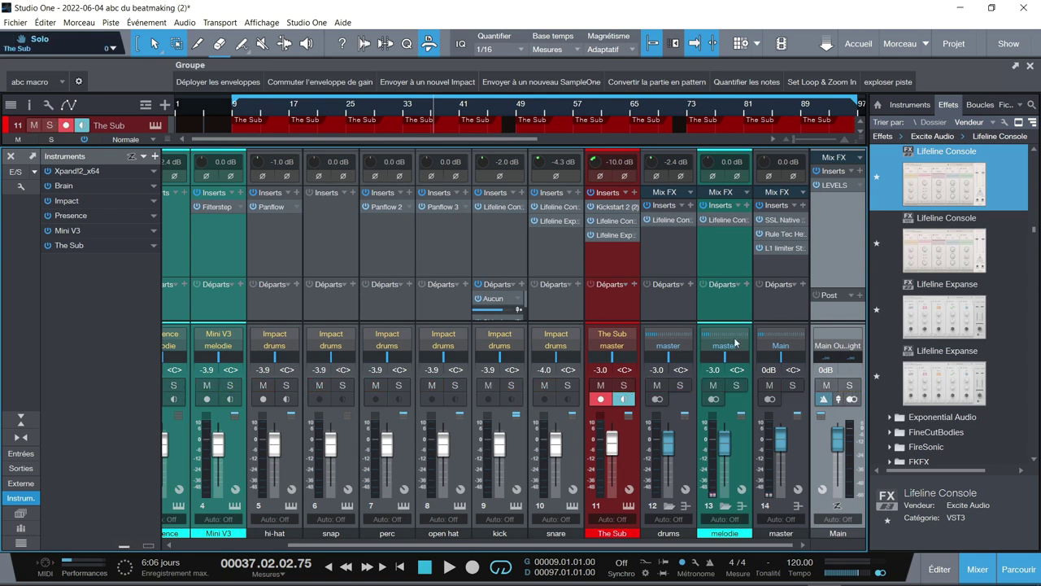
key("space")
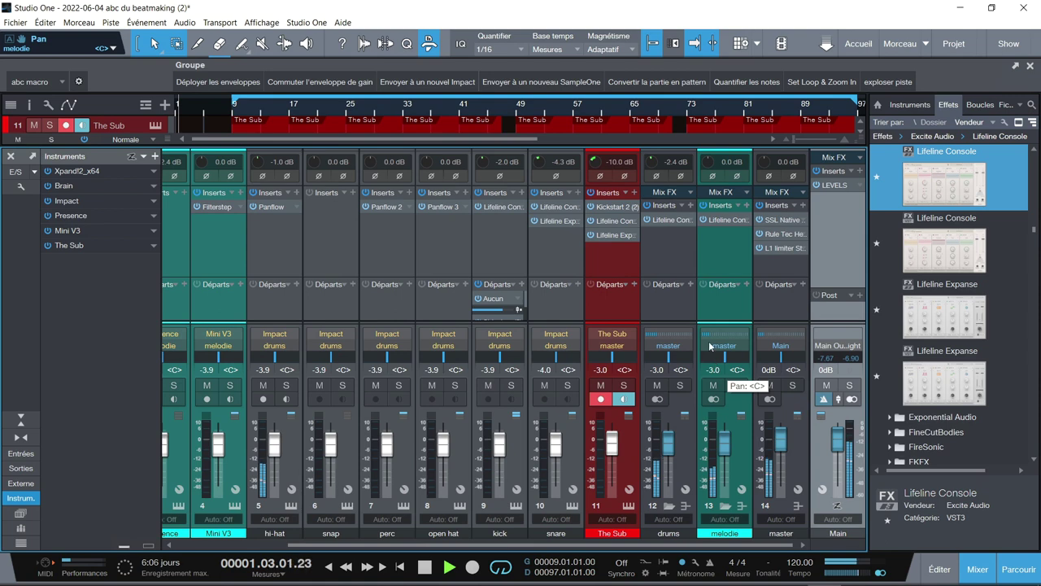
Step: Show the SSL Native Bus Compressor 2 and Rule Tec Heritage Pro settings on the master bus, keeping the master inserts accessible
left_click(774, 219)
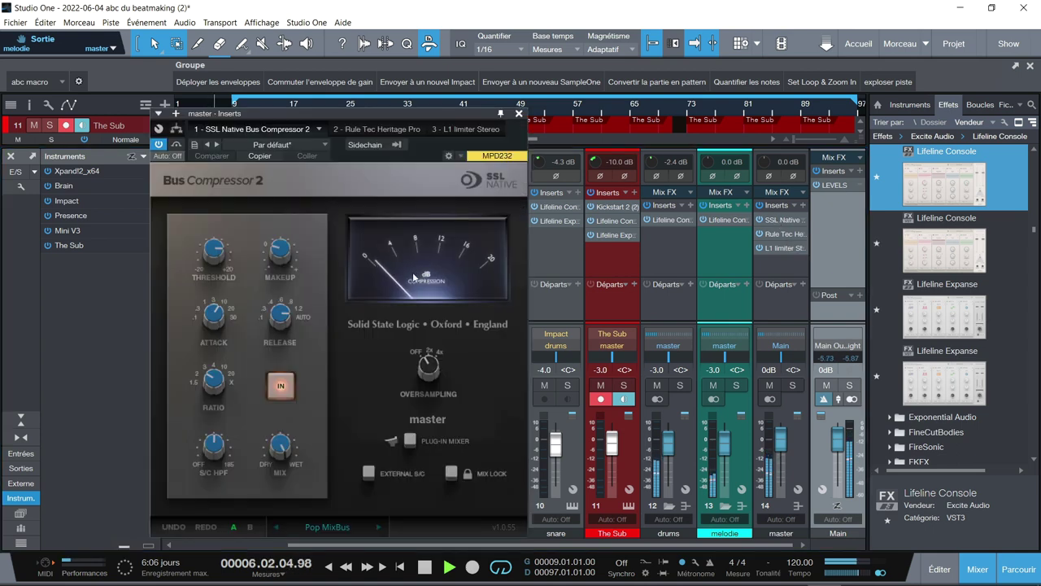
key("space")
double_click(775, 235)
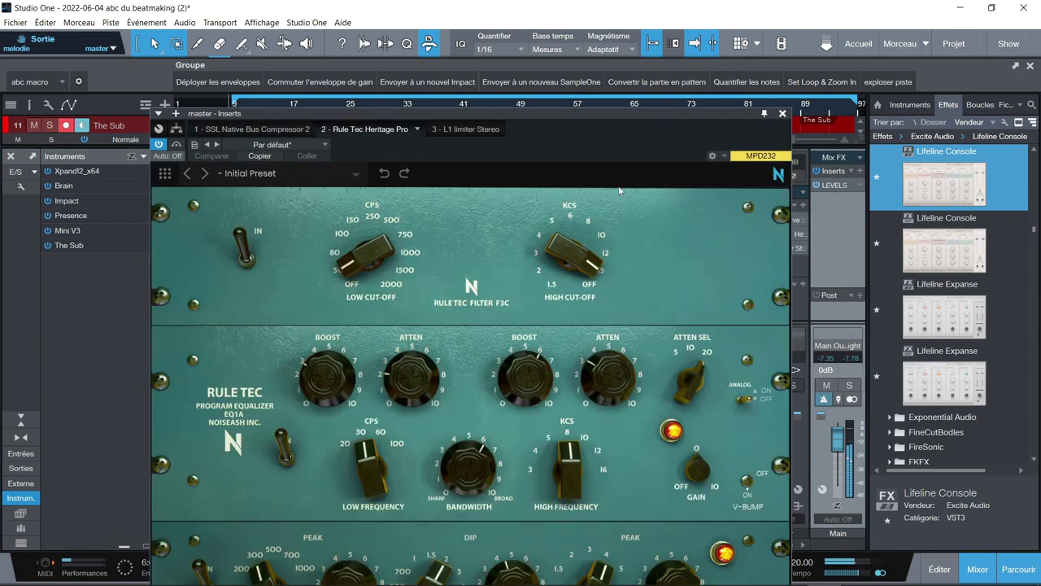
left_click_drag(571, 116, 495, 12)
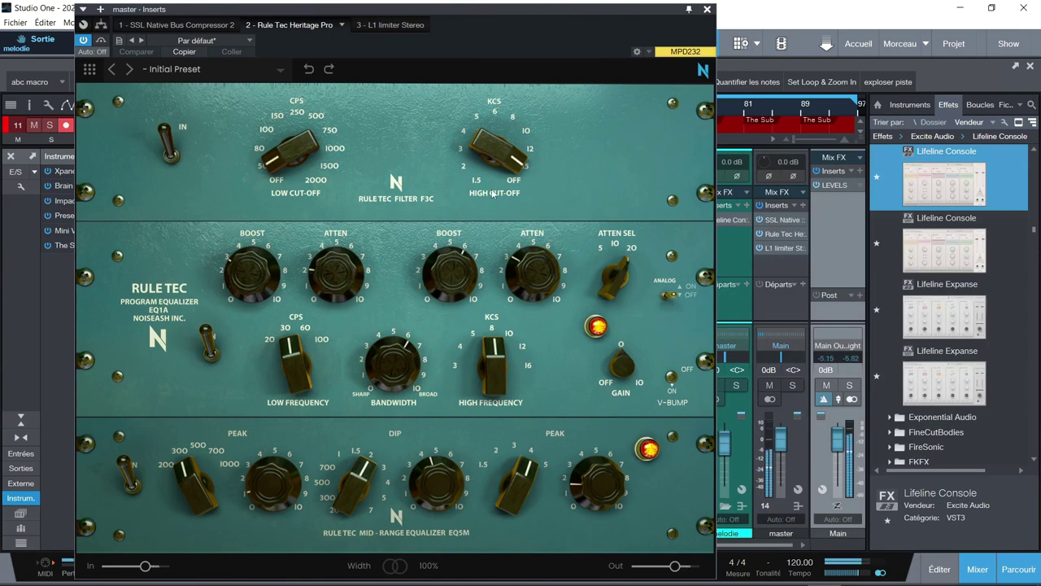
Step: Compare the master bus with its inserts bypassed and active, and review the L1 limiter settings before closing it
left_click(759, 205)
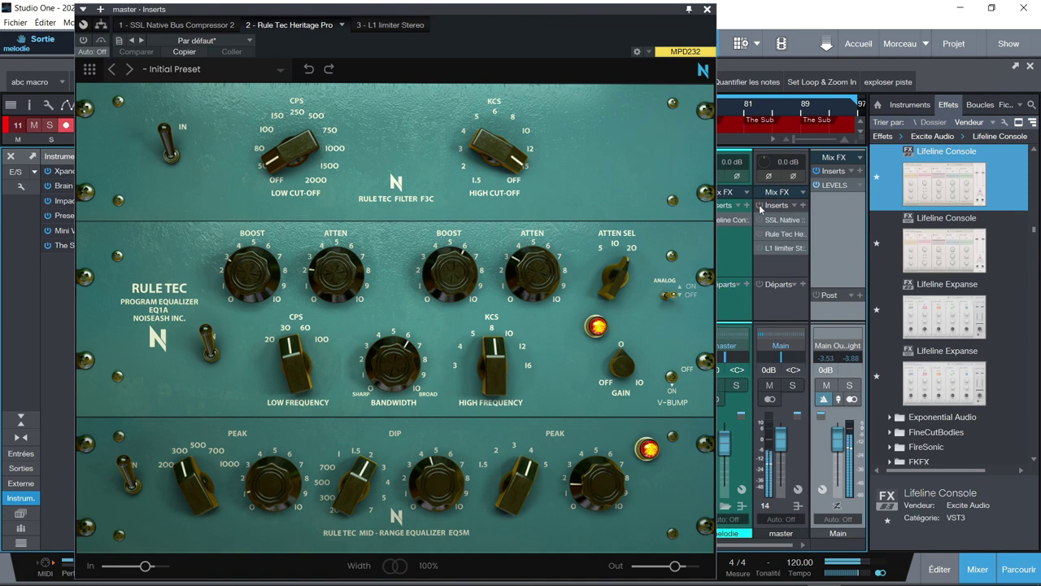
left_click(759, 205)
left_click(786, 248)
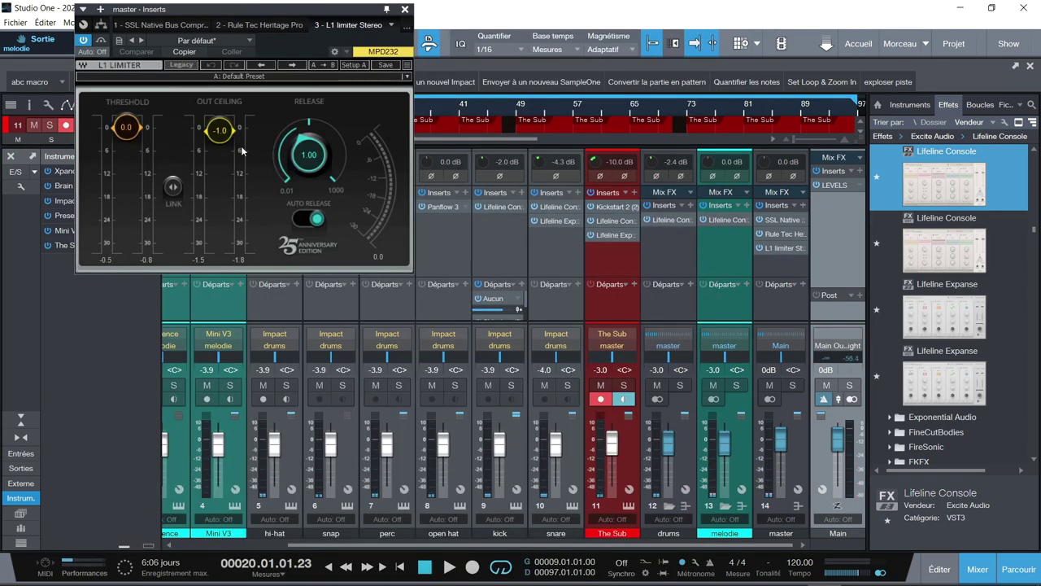
left_click(404, 9)
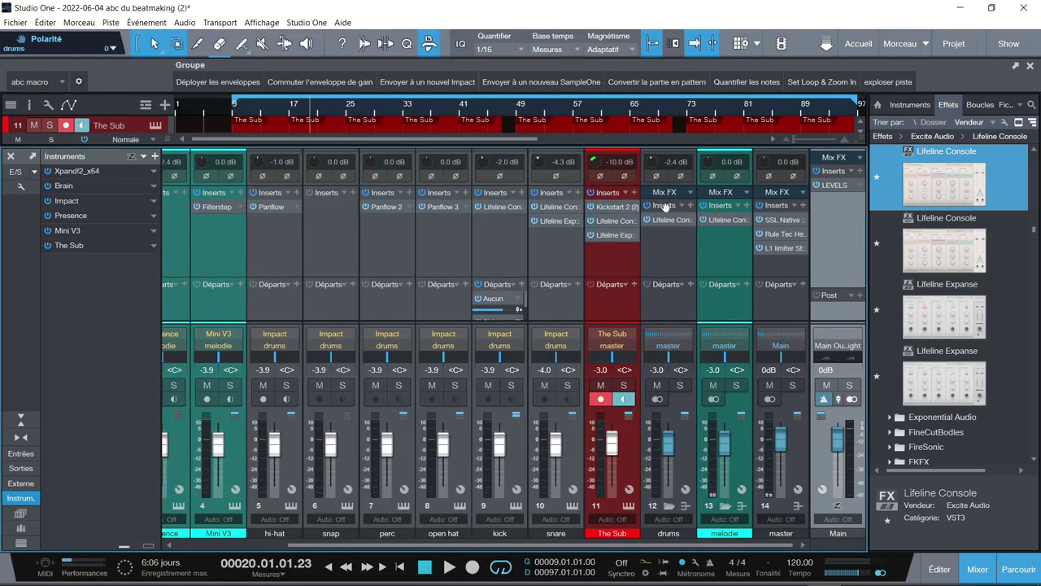